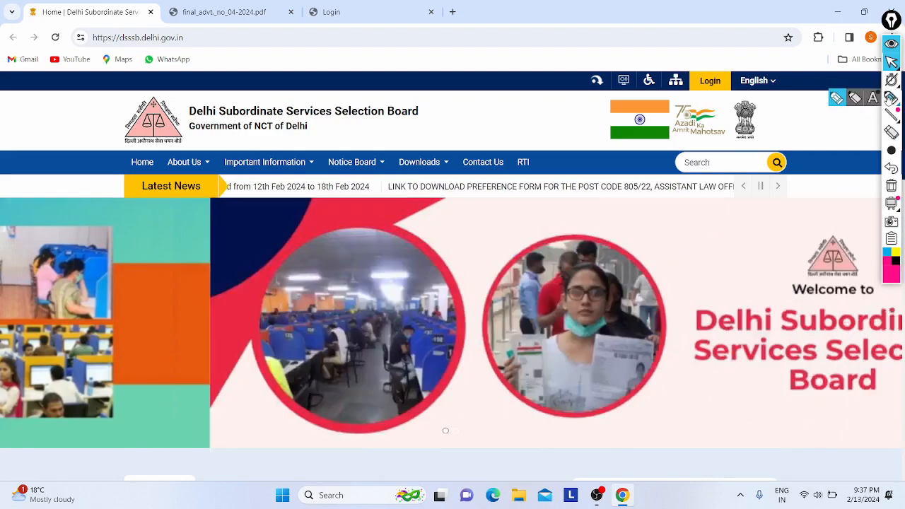
With the pink pen, handwrite the number 1890 across the header and loop around it.
click(891, 97)
mouse_move(355, 61)
mouse_down()
mouse_move(352, 88)
mouse_move(378, 109)
mouse_up()
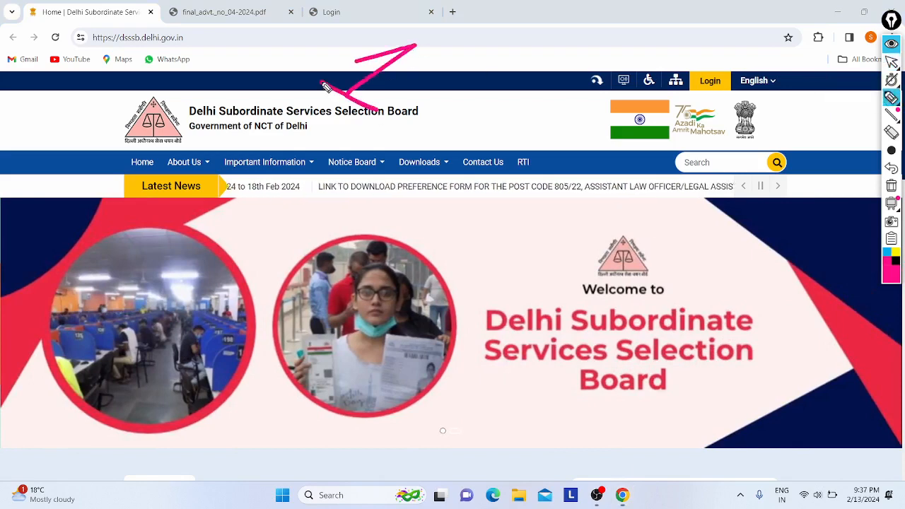
mouse_move(477, 66)
mouse_down()
mouse_move(432, 71)
mouse_move(392, 121)
mouse_move(495, 85)
mouse_move(475, 71)
mouse_up()
mouse_move(550, 102)
mouse_down()
mouse_move(523, 111)
mouse_move(496, 156)
mouse_up()
mouse_move(612, 114)
mouse_down()
mouse_move(560, 145)
mouse_move(587, 152)
mouse_move(573, 136)
mouse_up()
mouse_move(315, 106)
mouse_down()
mouse_move(417, 157)
mouse_move(633, 180)
mouse_move(520, 34)
mouse_move(274, 71)
mouse_move(347, 124)
mouse_up()
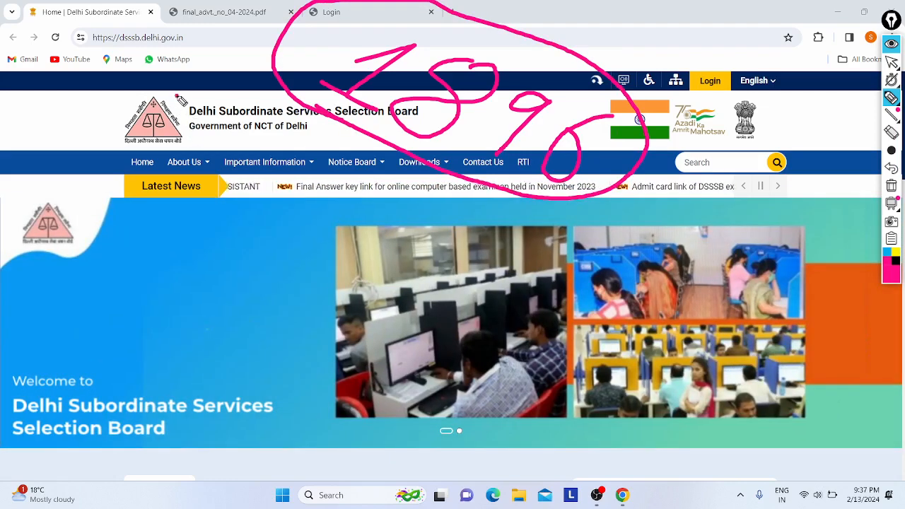
Draw pink arrows at the logo and Latest News, circling Government of NCT of Delhi.
drag(184, 95, 257, 48)
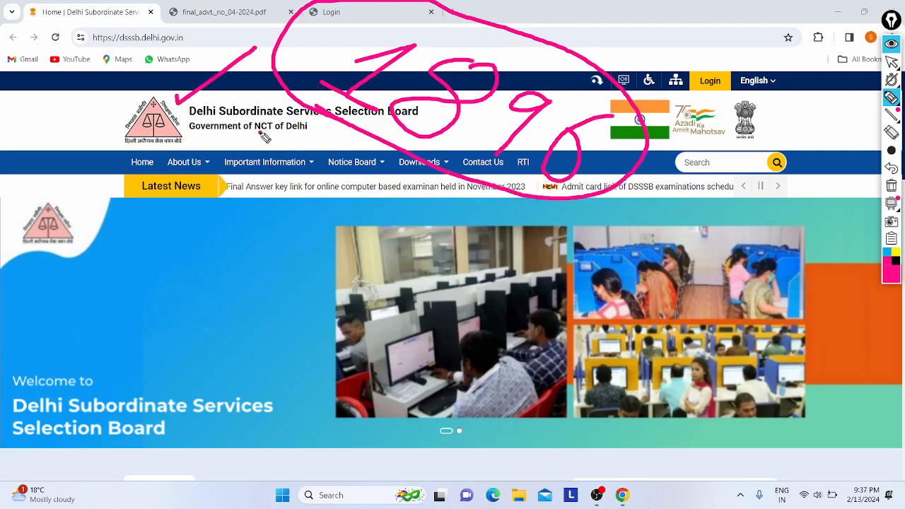
mouse_move(261, 132)
mouse_down()
mouse_move(205, 113)
mouse_move(292, 147)
mouse_up()
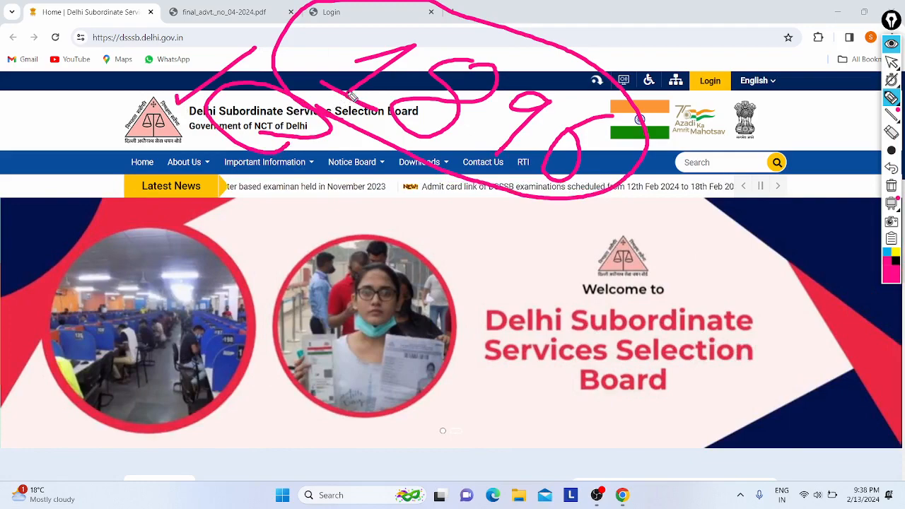
drag(722, 118, 614, 254)
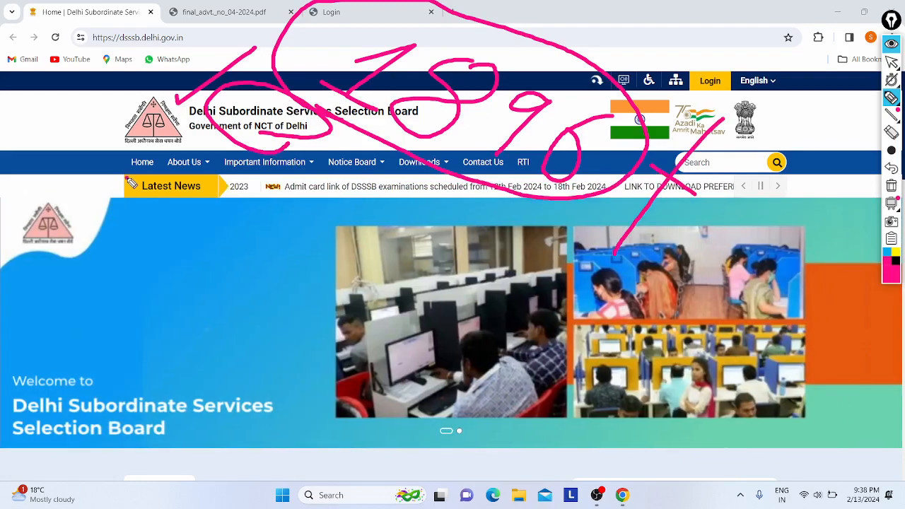
mouse_move(132, 183)
mouse_down()
mouse_move(205, 175)
mouse_move(117, 215)
mouse_move(219, 269)
mouse_up()
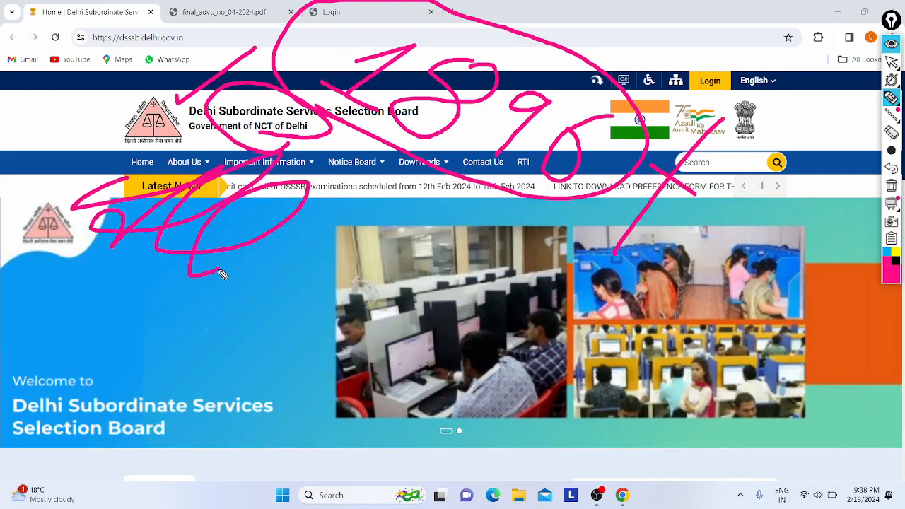
Scribble loops below Latest News, write 'India' over the banner, and add a top-left check mark.
mouse_move(309, 297)
mouse_down()
mouse_move(376, 283)
mouse_move(400, 316)
mouse_move(444, 345)
mouse_move(563, 376)
mouse_up()
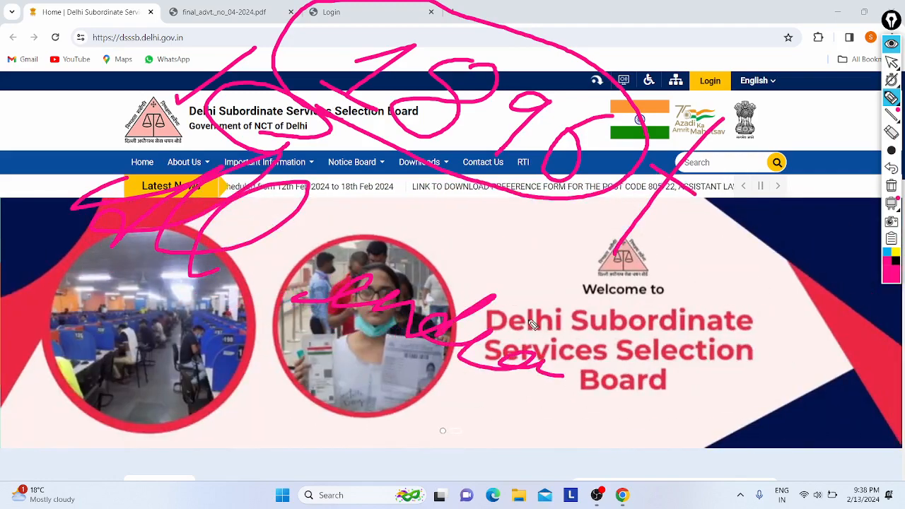
drag(512, 311, 520, 316)
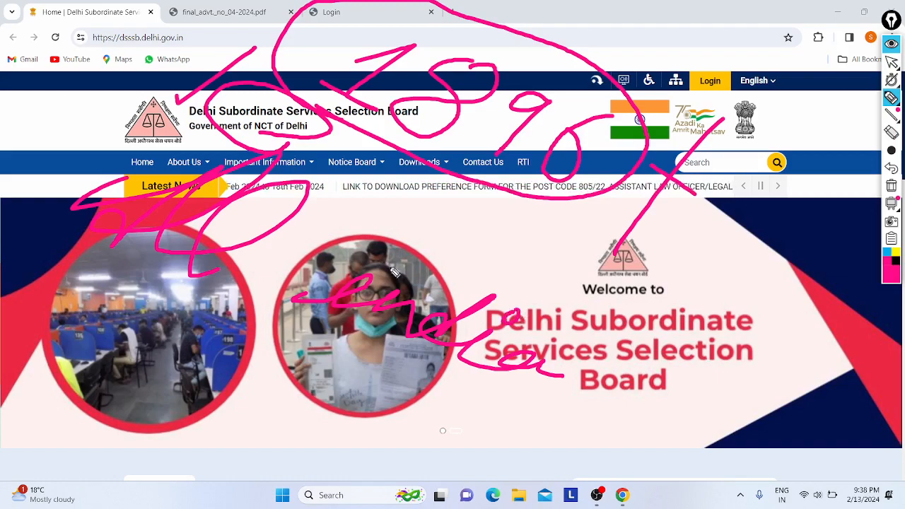
mouse_move(367, 256)
mouse_down()
mouse_move(405, 270)
mouse_move(390, 255)
mouse_move(381, 265)
mouse_up()
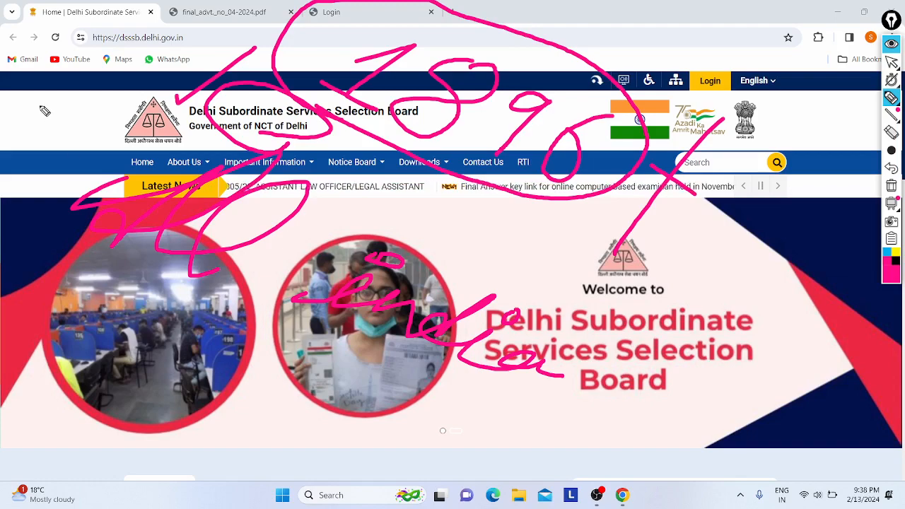
mouse_move(39, 105)
mouse_down()
mouse_move(36, 127)
mouse_move(113, 87)
mouse_up()
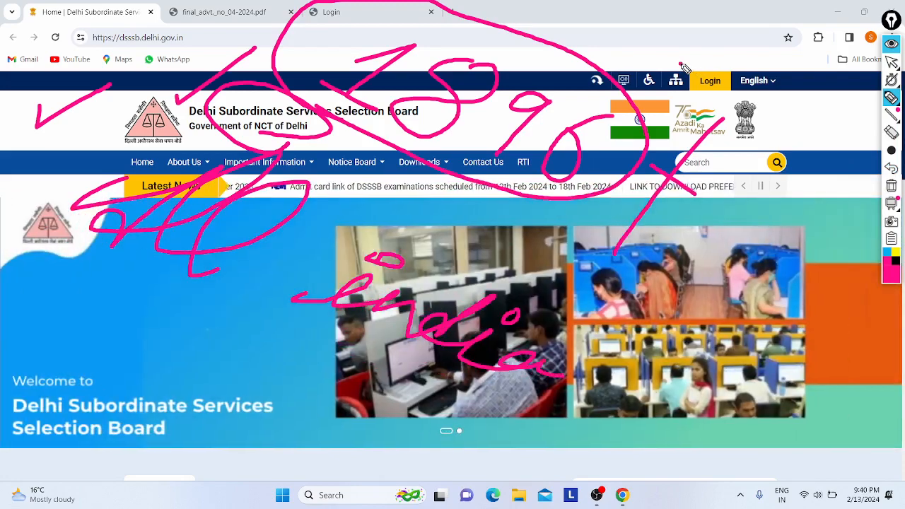
Draw a pink tick aimed at the icons next to the Login button.
drag(679, 65, 729, 42)
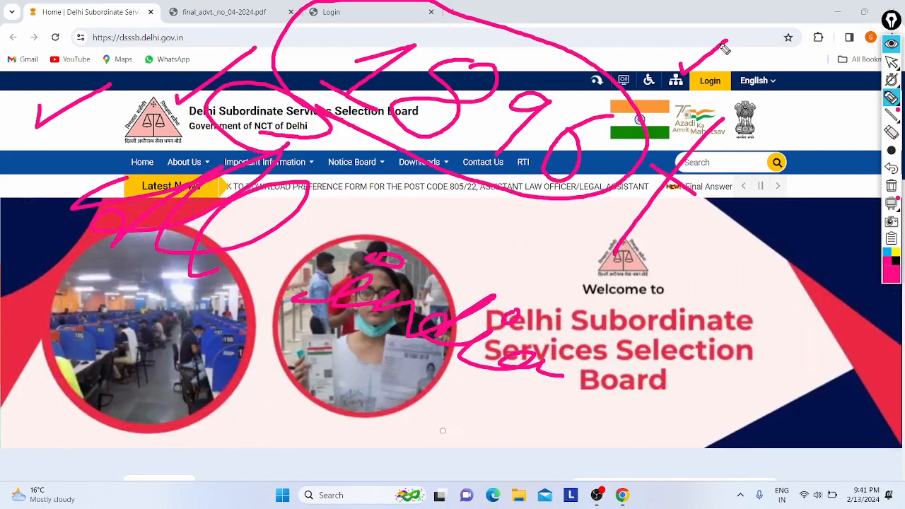
Undo the six most recent pink pen annotations.
click(891, 168)
click(891, 169)
click(891, 168)
click(891, 169)
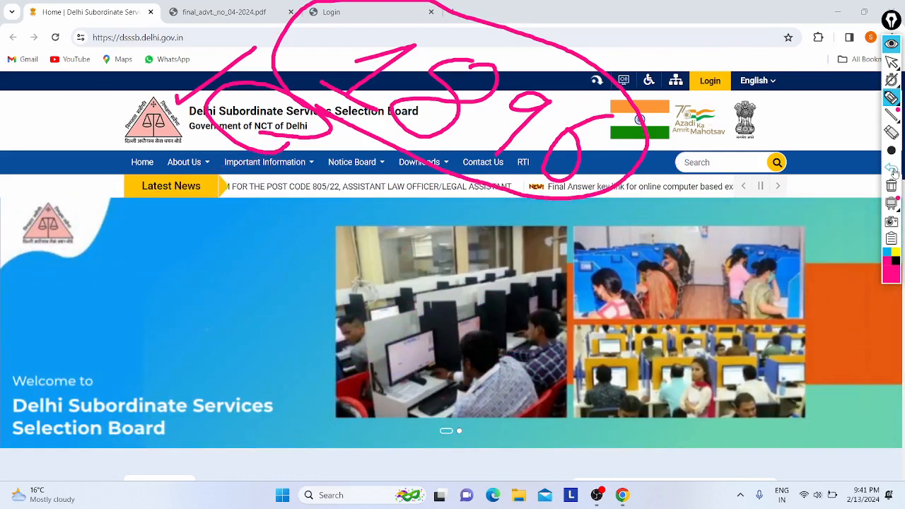
click(892, 169)
click(891, 168)
click(891, 168)
click(891, 168)
click(891, 168)
click(891, 168)
click(891, 168)
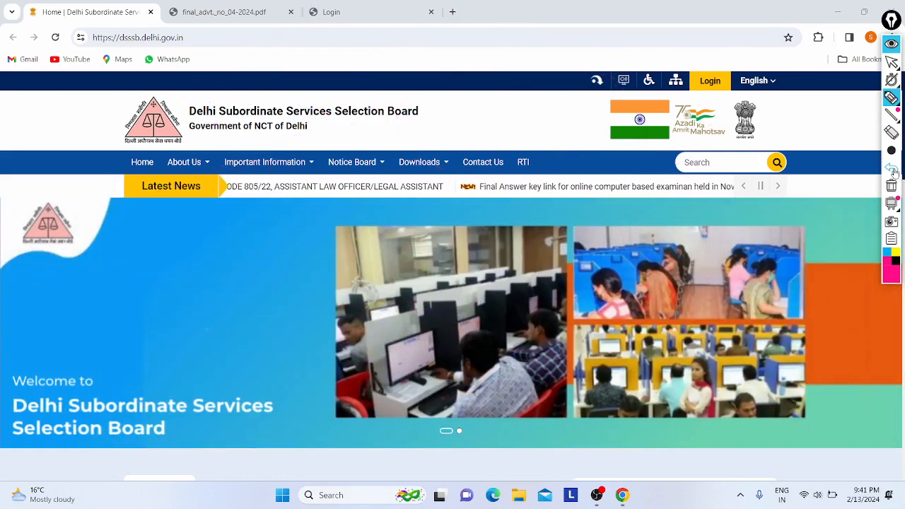
Circle the site address and arrow to Important Information, then erase all ink and return to the cursor.
mouse_move(76, 49)
mouse_down()
mouse_move(221, 66)
mouse_move(167, 101)
mouse_up()
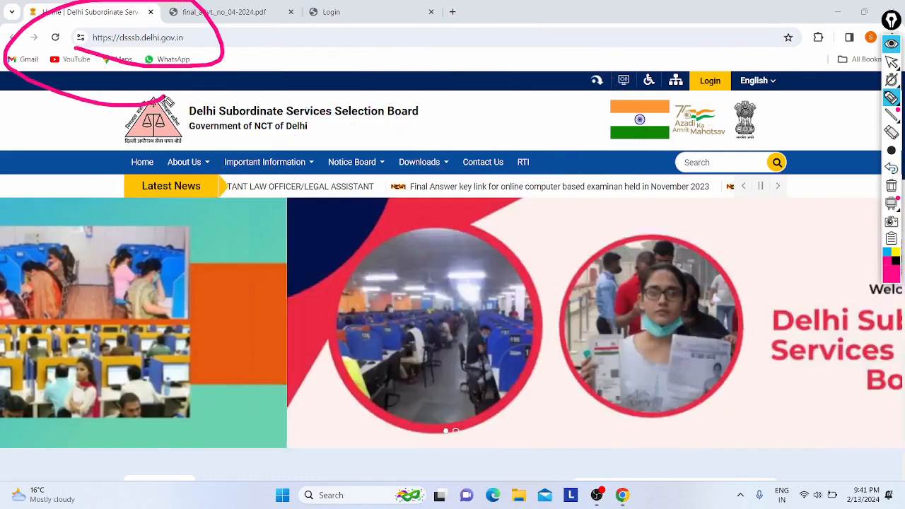
mouse_move(300, 31)
mouse_down()
mouse_move(295, 159)
mouse_move(335, 138)
mouse_up()
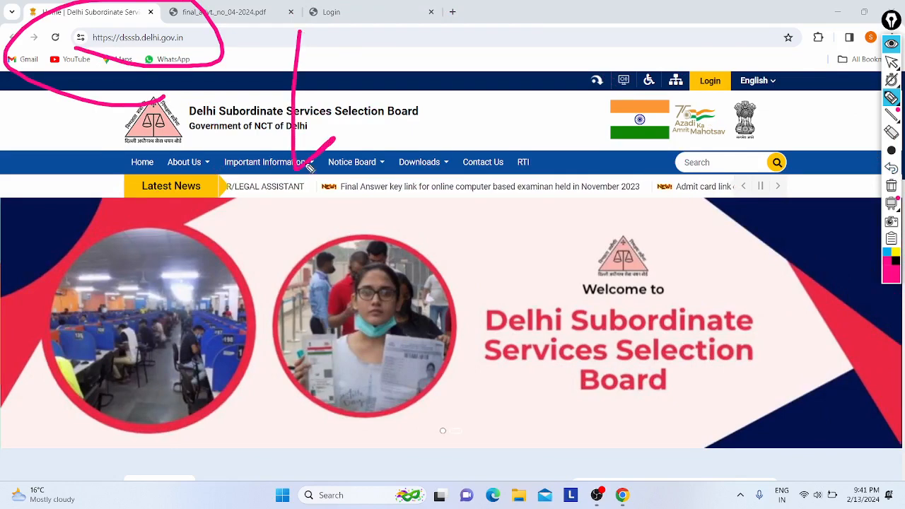
drag(307, 166, 235, 102)
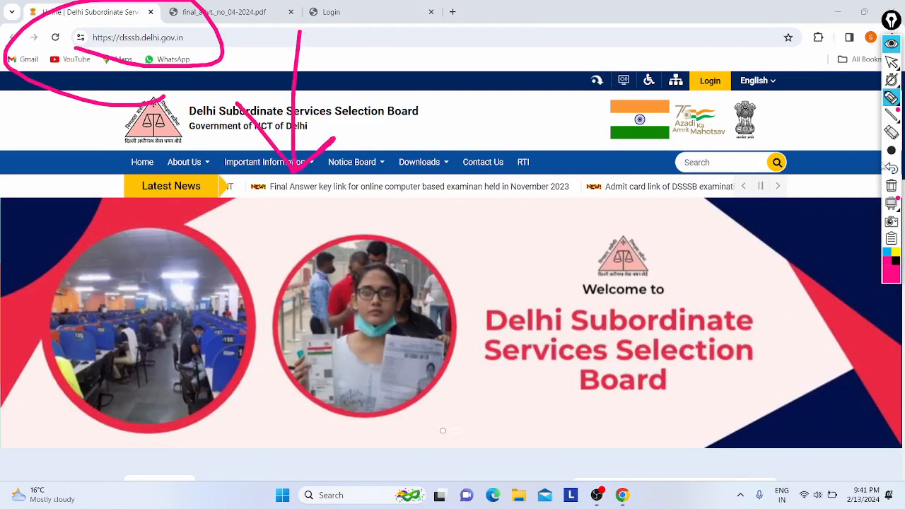
click(889, 167)
click(889, 168)
click(889, 167)
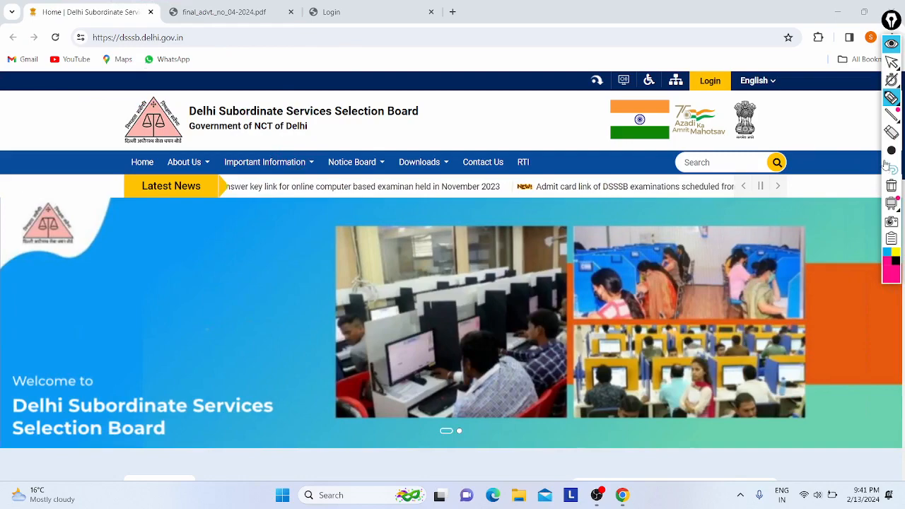
click(891, 63)
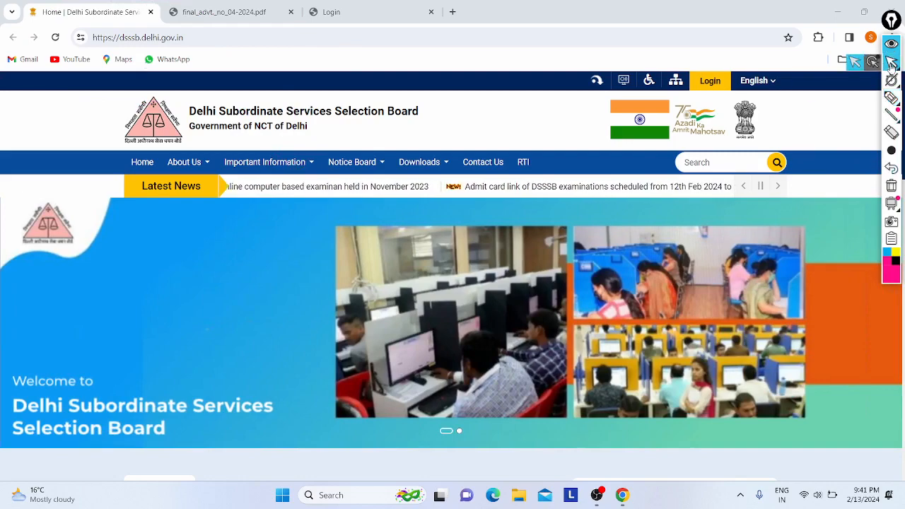
Scroll the Notifications list down to the Advertisement No. 04/2024 vacancy notice.
scroll(308, 320, down, 4)
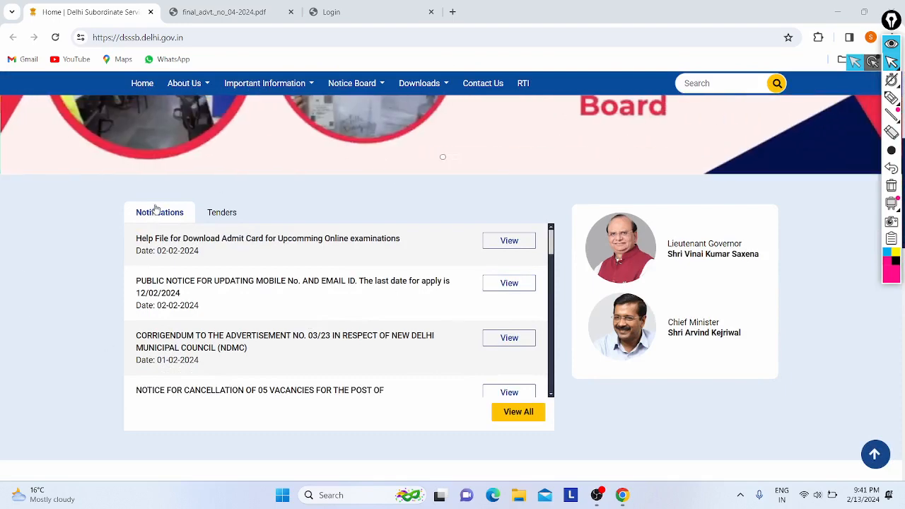
scroll(186, 282, down, 3)
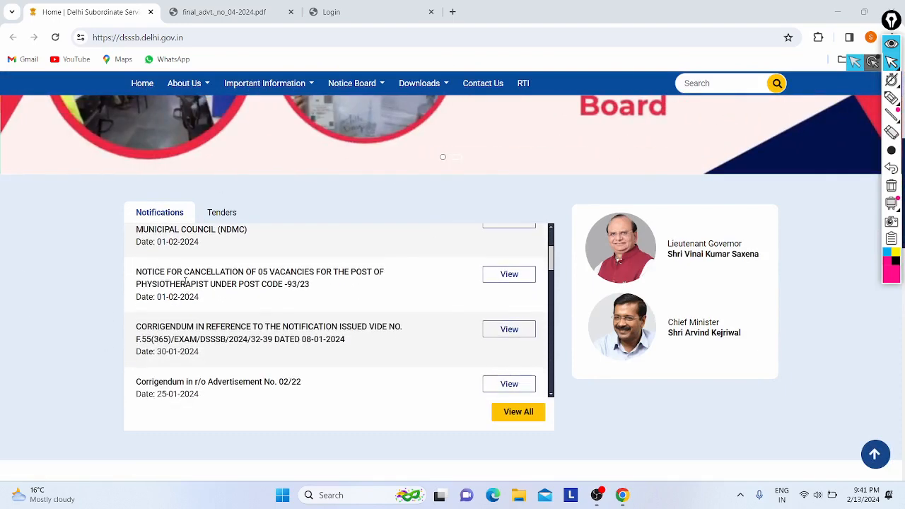
scroll(301, 307, down, 1)
drag(146, 280, 246, 308)
click(246, 309)
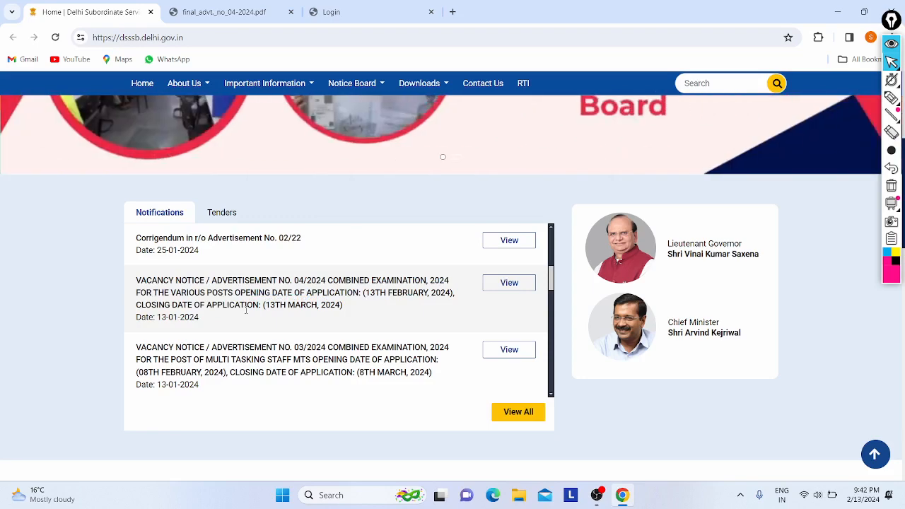
scroll(247, 311, down, 1)
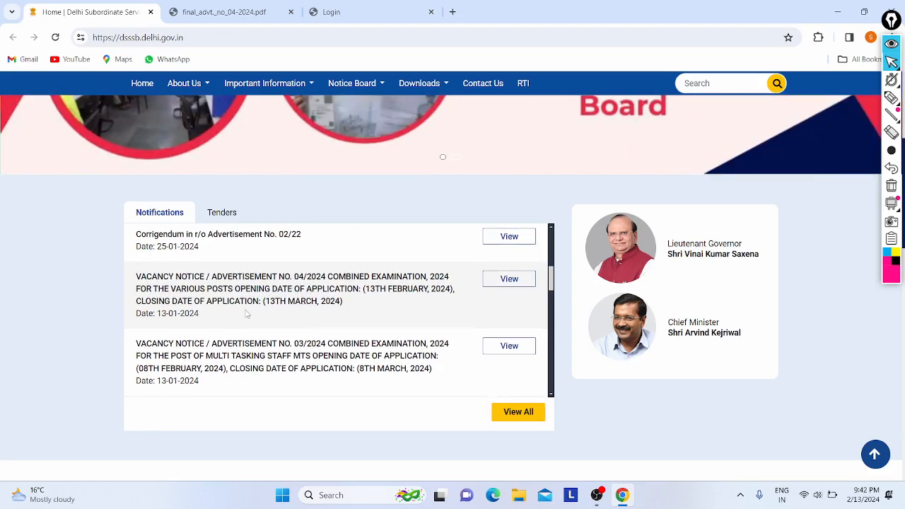
drag(135, 279, 198, 291)
click(201, 290)
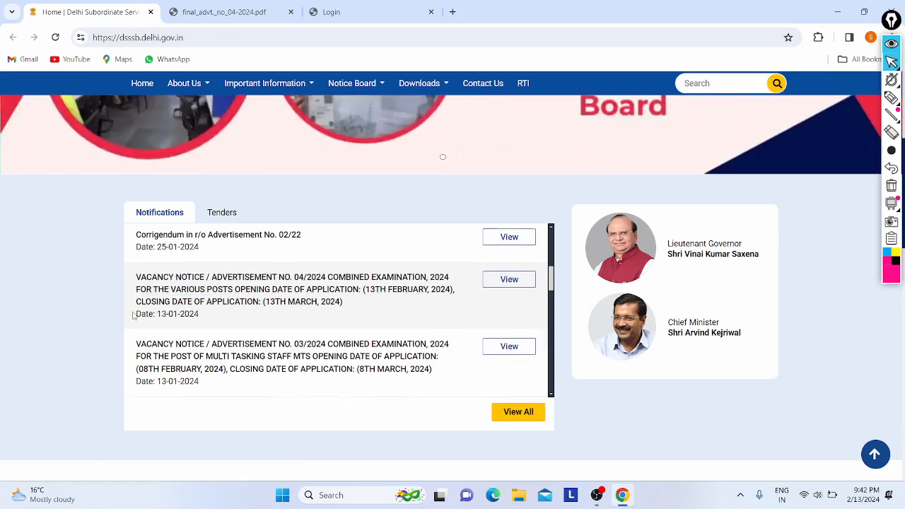
scroll(132, 316, up, 5)
Open the Advt. 04/2024 PDF and scroll to its application opening and closing dates.
click(219, 11)
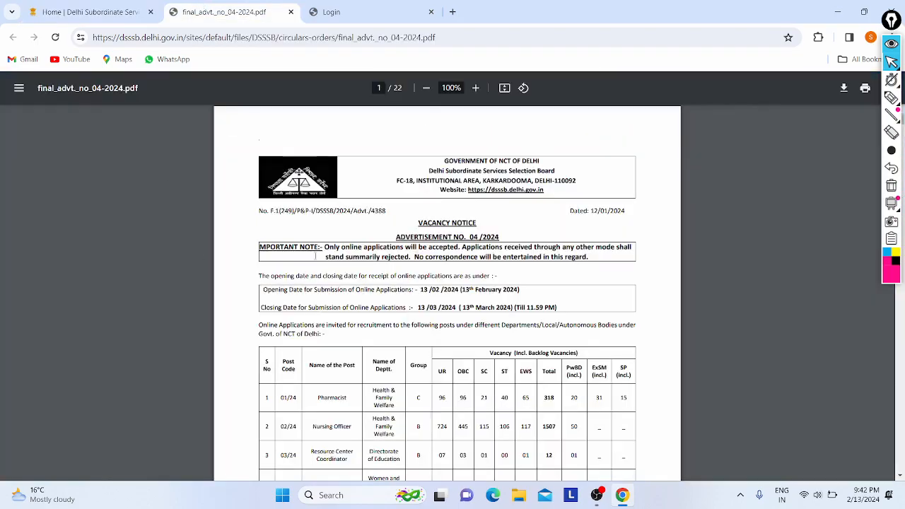
ctrl+scroll(315, 252, up, 5)
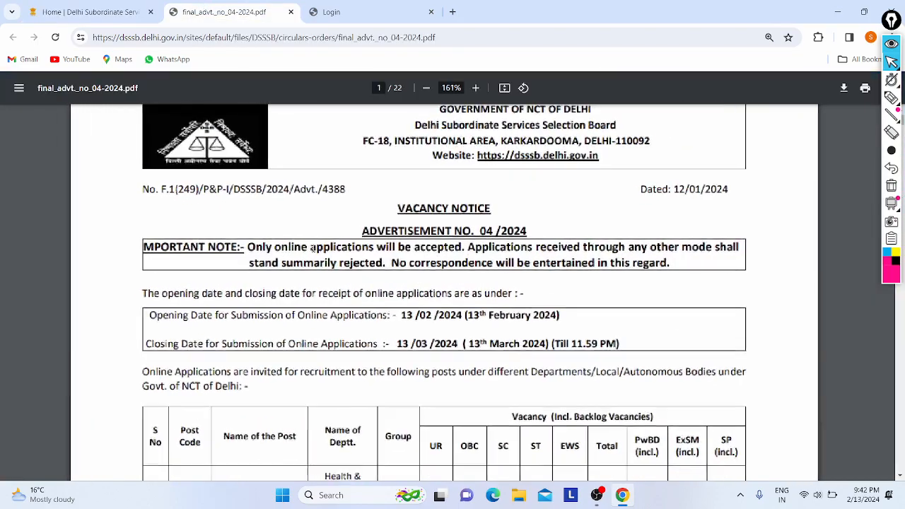
scroll(312, 248, down, 2)
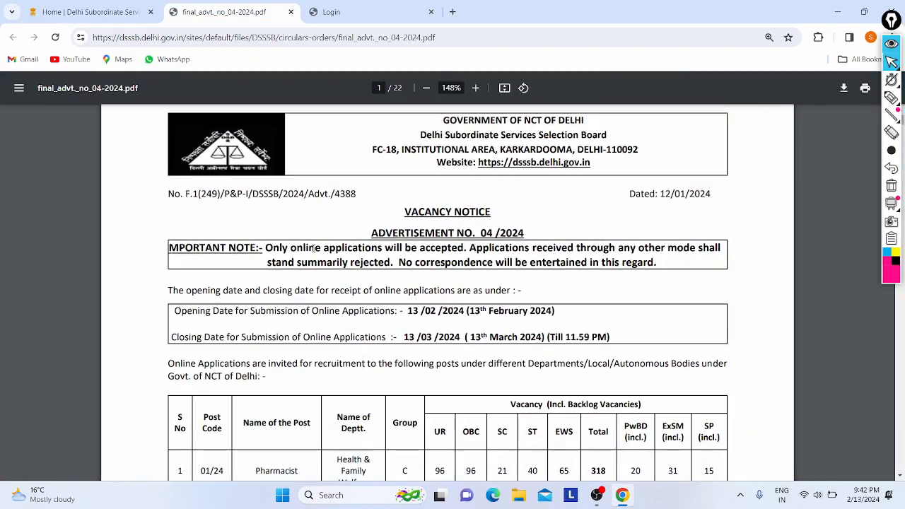
scroll(392, 219, down, 4)
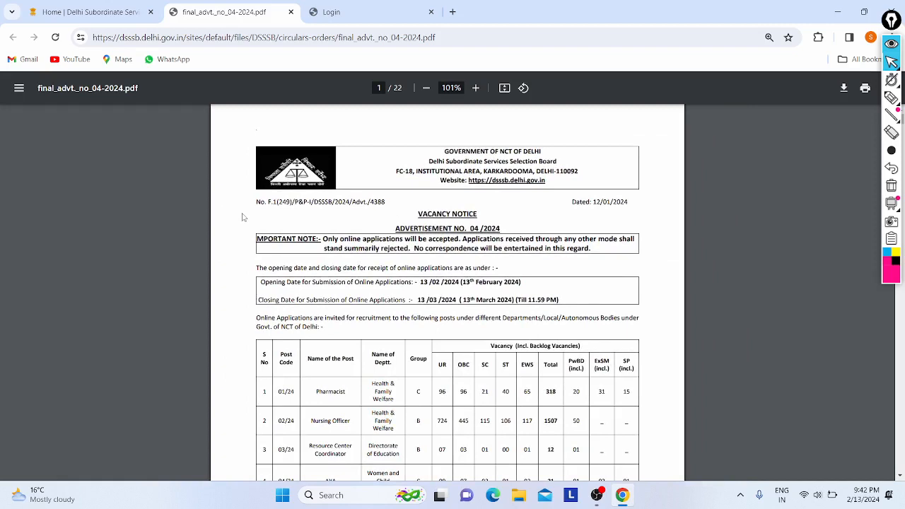
scroll(242, 217, down, 1)
drag(418, 237, 507, 253)
click(506, 252)
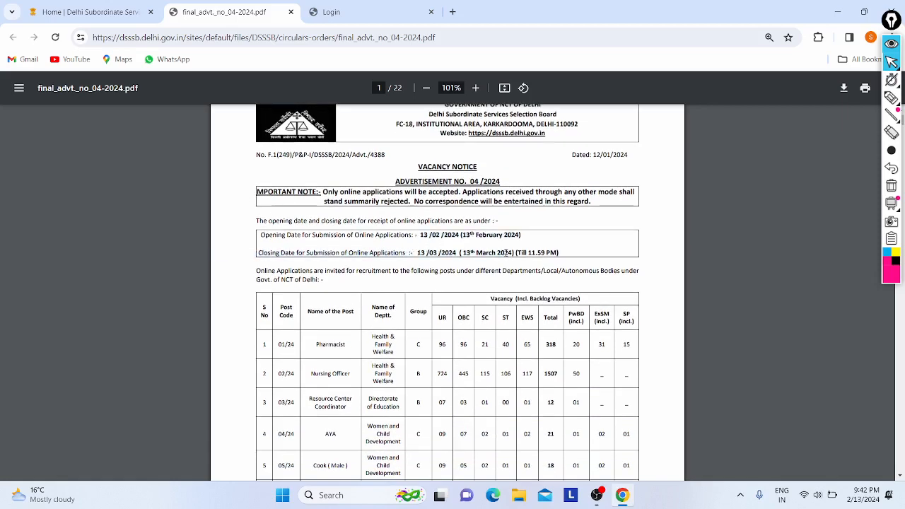
Scroll down the vacancy table past the Pharmacist row to the 1896 total and signature note.
scroll(335, 152, down, 1)
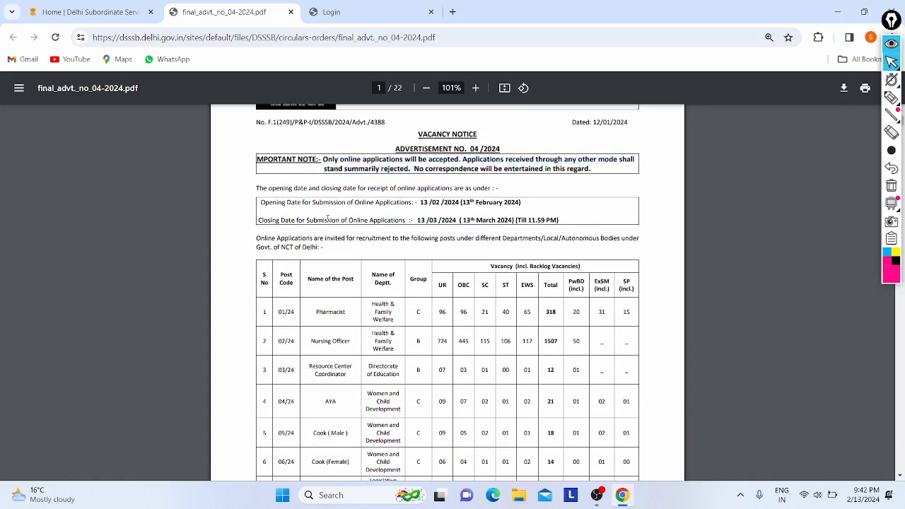
scroll(328, 217, down, 4)
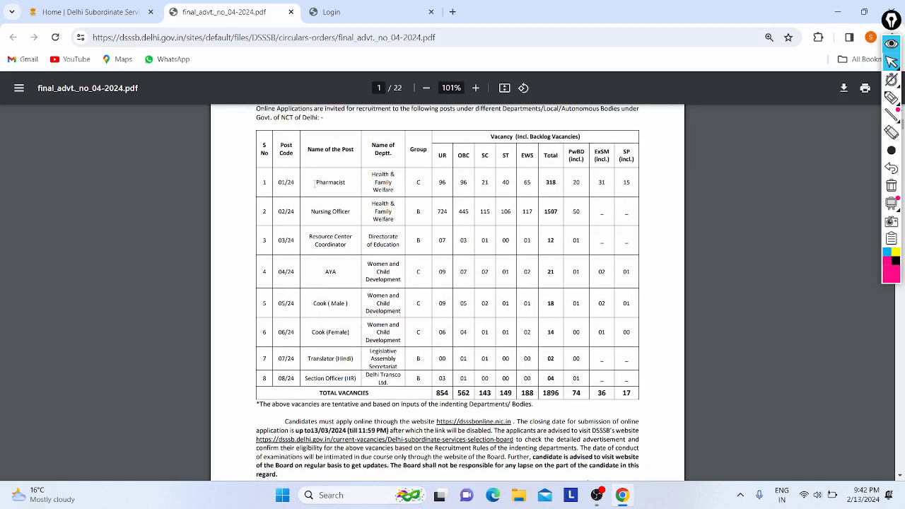
drag(314, 184, 567, 182)
click(563, 181)
scroll(578, 255, down, 1)
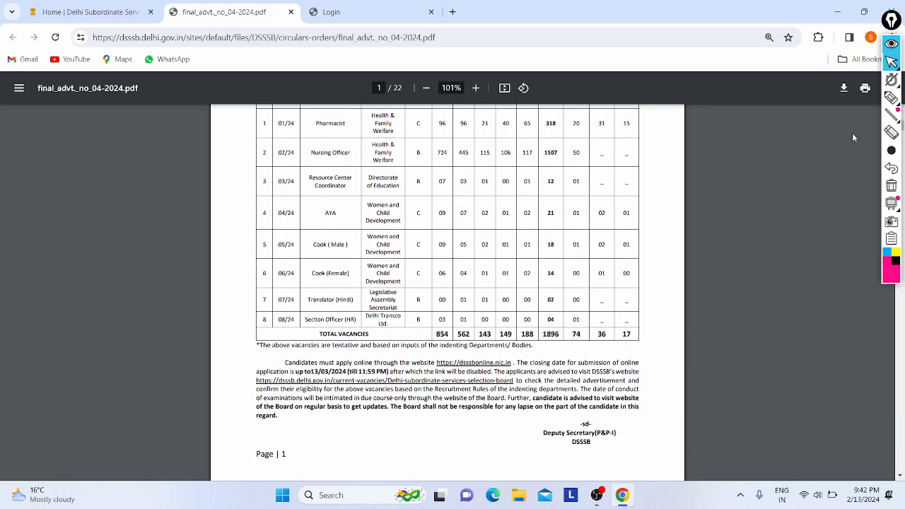
Circle the 1896 total in pink, tick several department cells, then undo two of the checks.
click(890, 97)
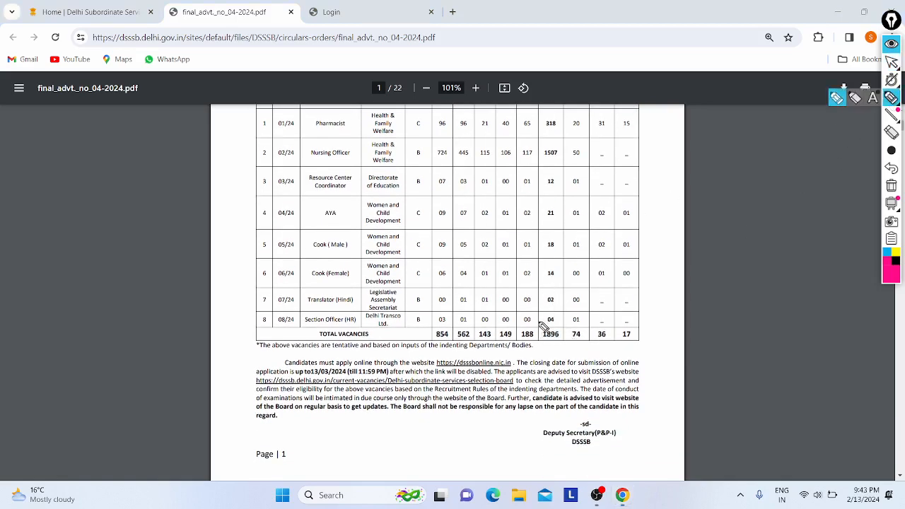
mouse_move(543, 326)
mouse_down()
mouse_move(526, 343)
mouse_move(551, 347)
mouse_up()
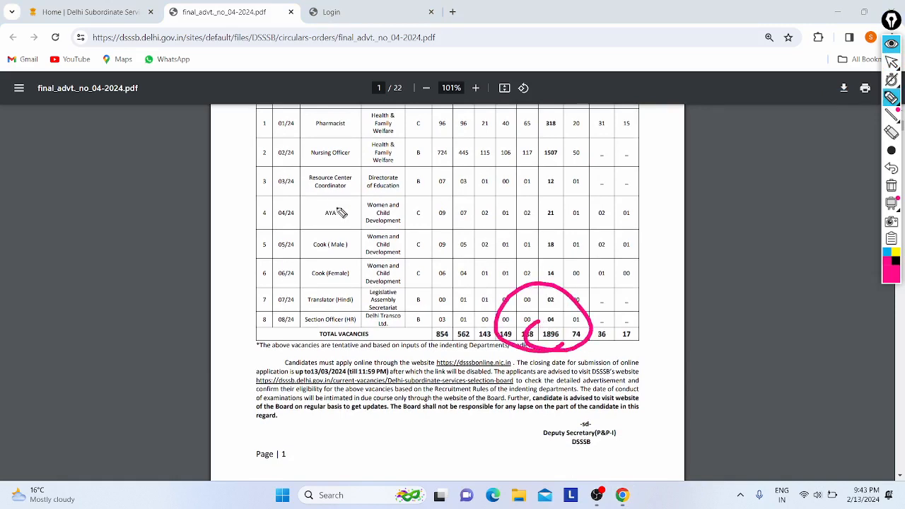
drag(367, 125, 394, 108)
drag(363, 174, 402, 159)
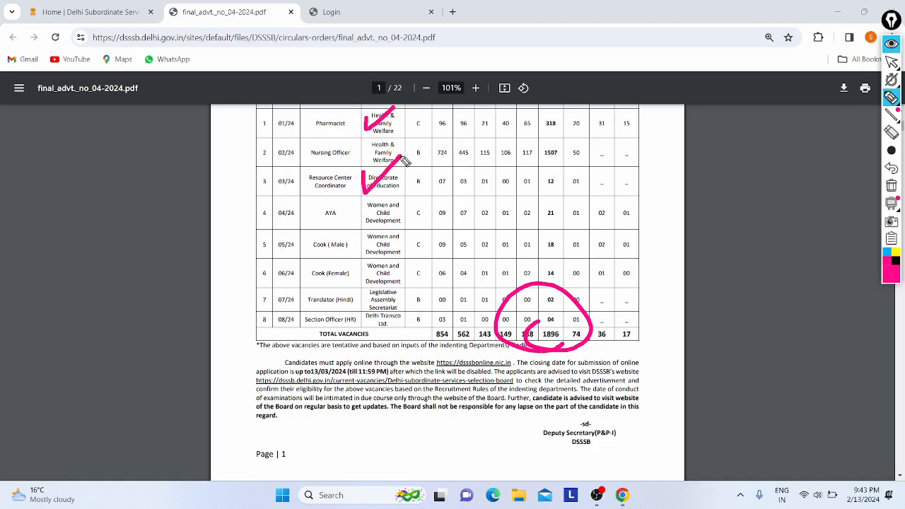
drag(362, 209, 402, 198)
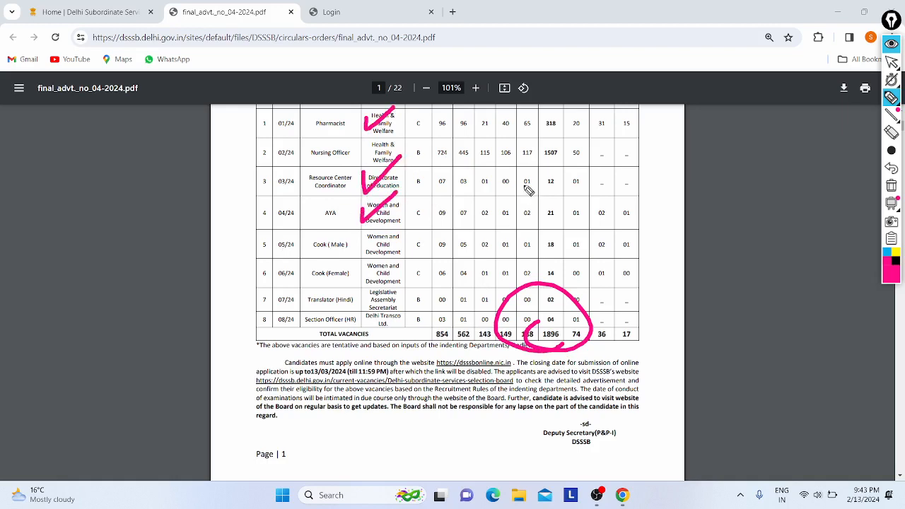
mouse_move(366, 303)
mouse_down()
mouse_move(363, 315)
mouse_move(426, 249)
mouse_up()
drag(382, 326, 425, 302)
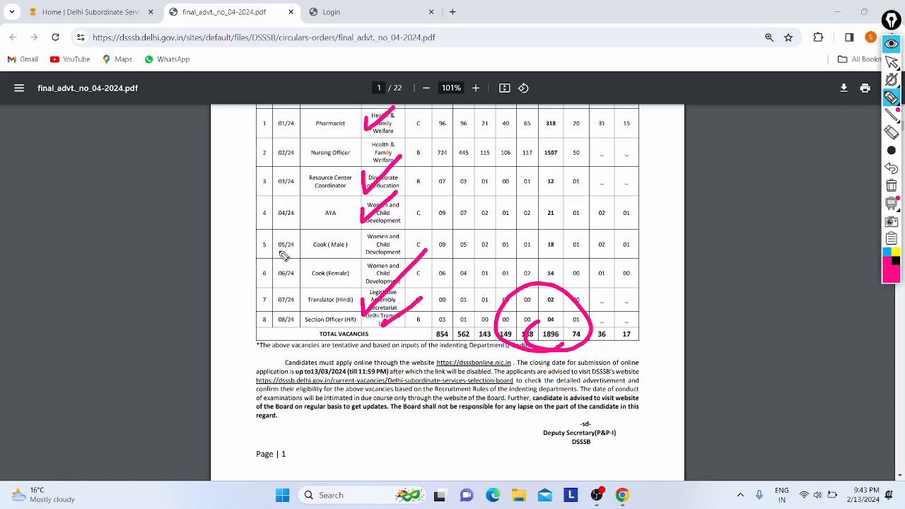
click(891, 168)
click(891, 168)
click(891, 168)
click(891, 168)
click(891, 168)
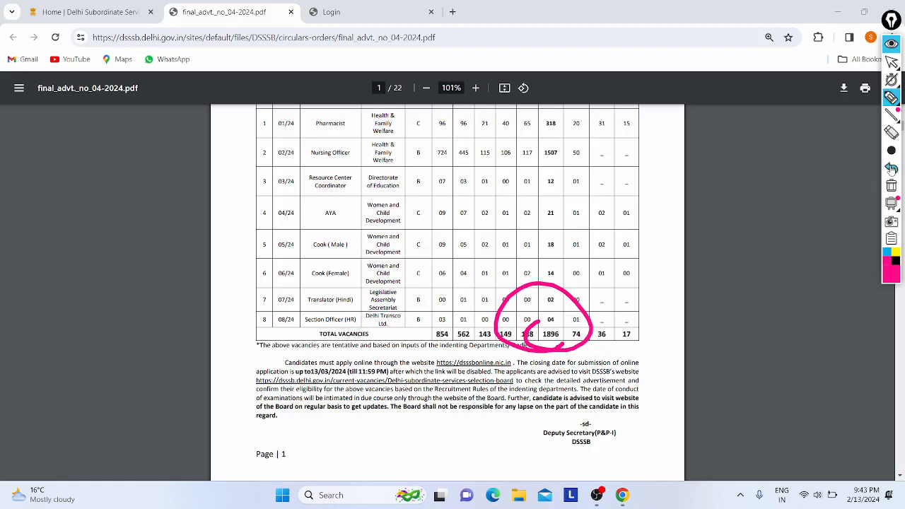
Circle the Pharmacist and Nursing Officer posts and their 318 and 1507 totals, adding an arrow and loops.
click(319, 120)
mouse_move(321, 119)
mouse_down()
mouse_move(305, 113)
mouse_move(277, 140)
mouse_move(291, 90)
mouse_move(284, 114)
mouse_up()
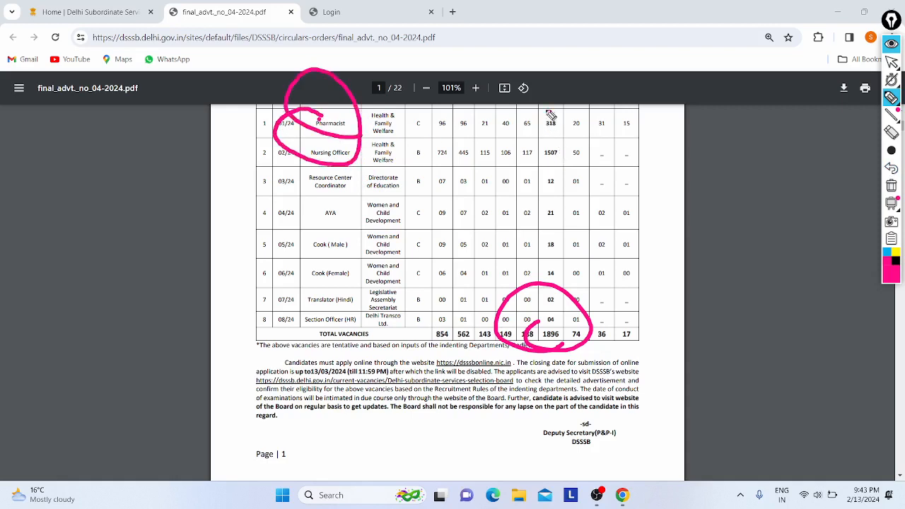
mouse_move(550, 115)
mouse_down()
mouse_move(513, 136)
mouse_move(552, 166)
mouse_move(544, 77)
mouse_move(532, 76)
mouse_up()
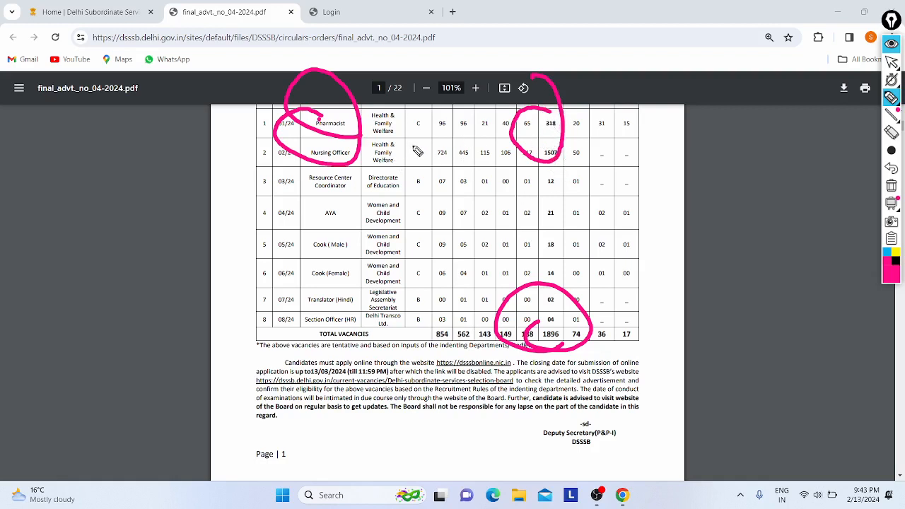
mouse_move(450, 144)
mouse_down()
mouse_move(393, 142)
mouse_move(424, 174)
mouse_up()
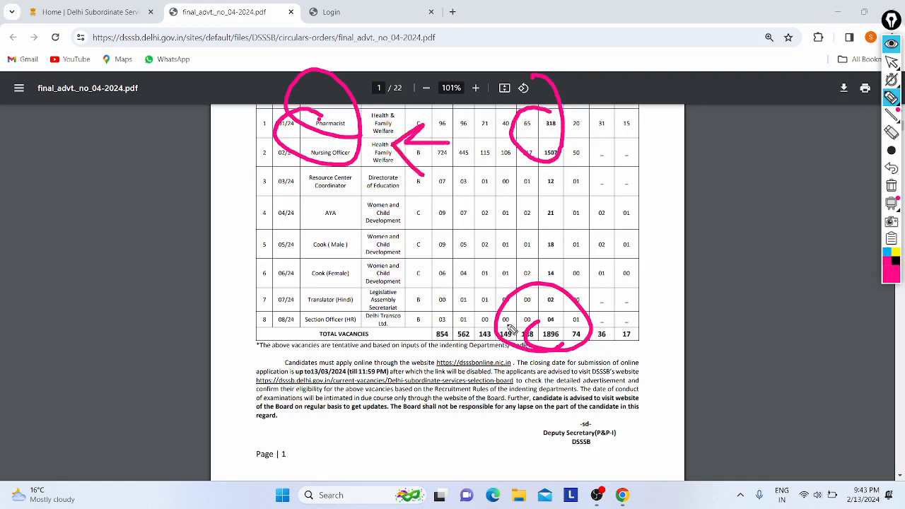
mouse_move(262, 178)
mouse_down()
mouse_move(291, 302)
mouse_move(240, 318)
mouse_move(363, 380)
mouse_up()
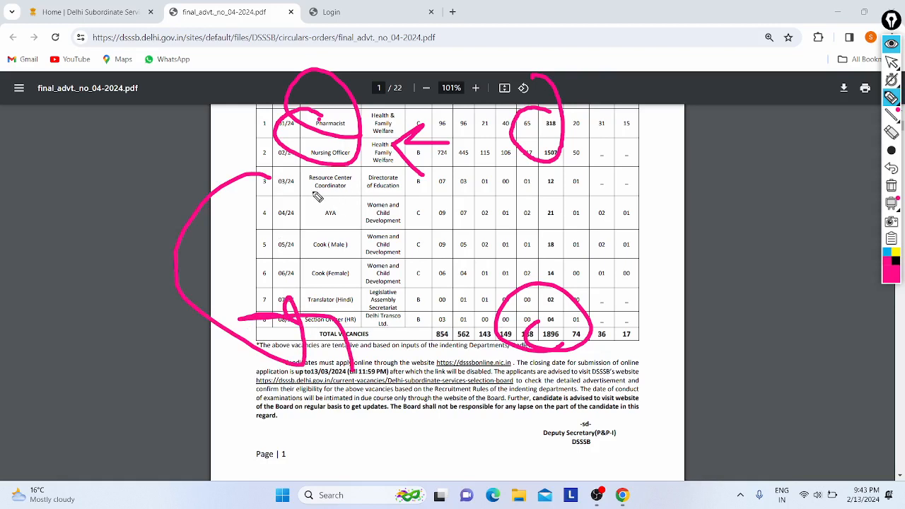
mouse_move(317, 198)
mouse_down()
mouse_move(311, 144)
mouse_move(352, 223)
mouse_up()
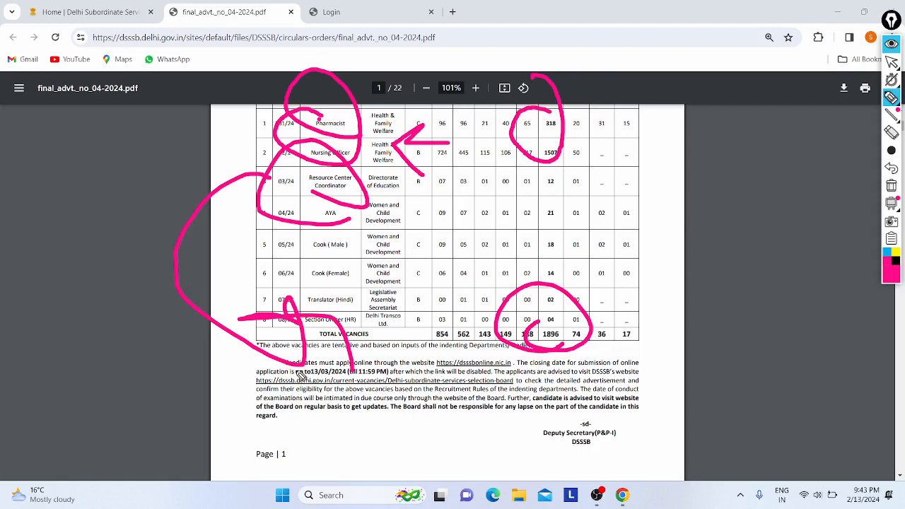
Circle the 13/03/2024 deadline and dsssbonline.nic.in link, then undo back to only the 1896 circle.
drag(308, 380, 328, 390)
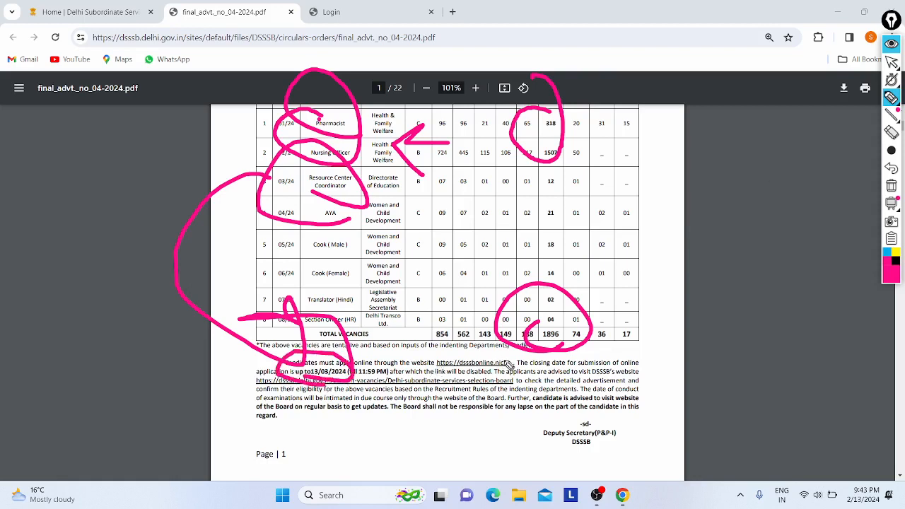
mouse_move(458, 371)
mouse_down()
mouse_move(435, 354)
mouse_move(504, 372)
mouse_up()
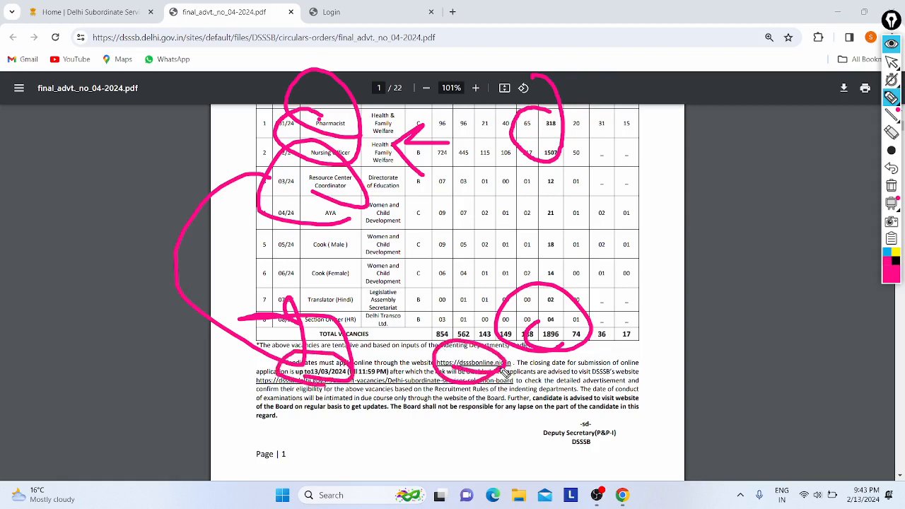
click(892, 169)
click(892, 170)
click(892, 169)
click(891, 169)
click(892, 169)
click(892, 170)
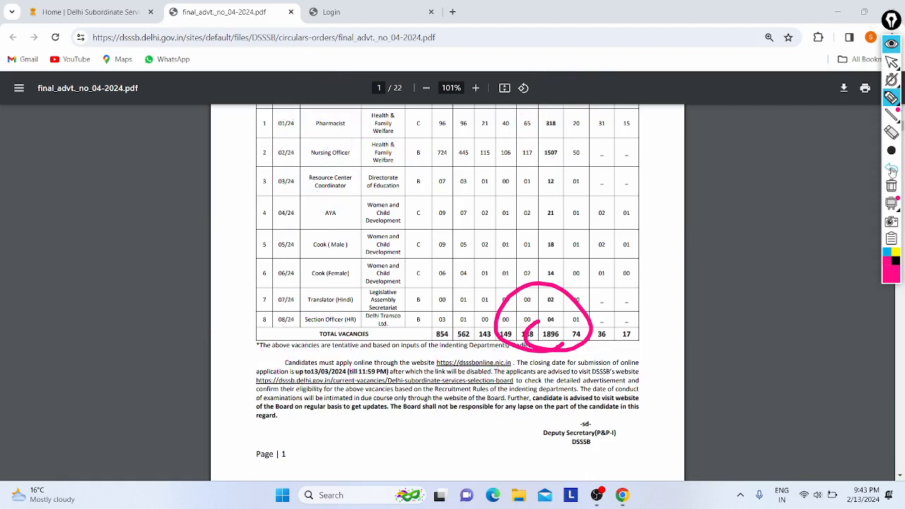
click(892, 170)
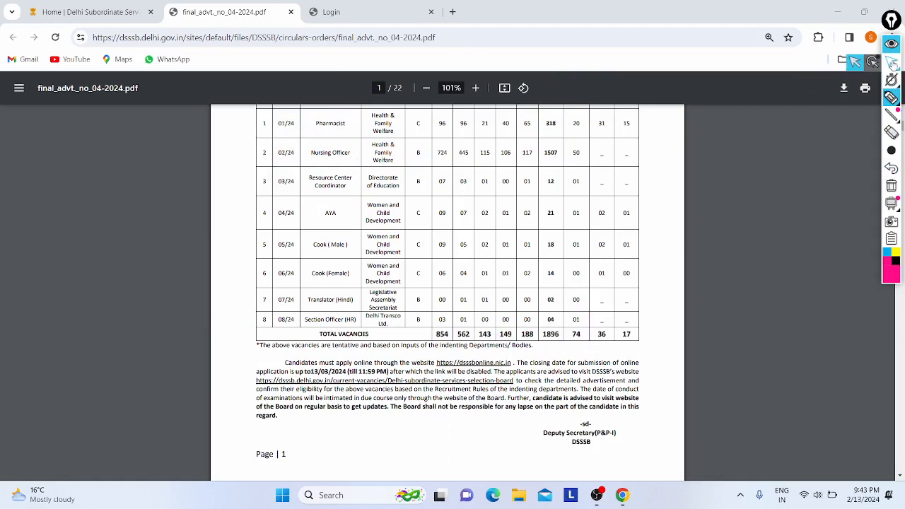
In cursor mode, scroll up to page 1's application dates and vacancy table heading.
click(892, 63)
scroll(374, 247, up, 4)
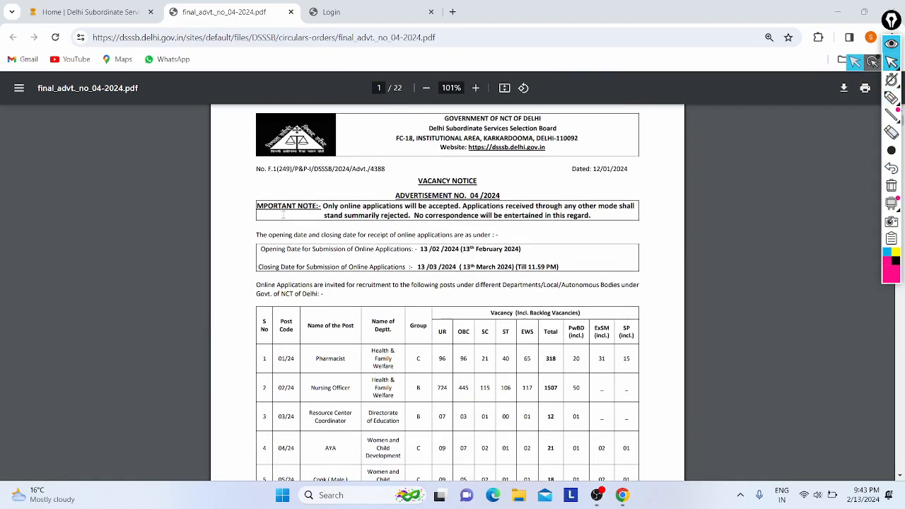
drag(472, 205, 488, 285)
click(475, 284)
scroll(457, 281, up, 3)
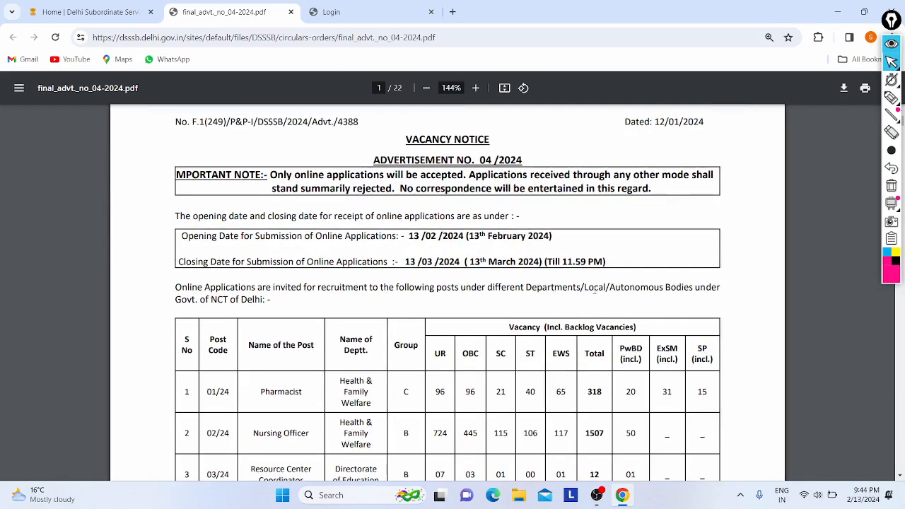
drag(585, 288, 670, 288)
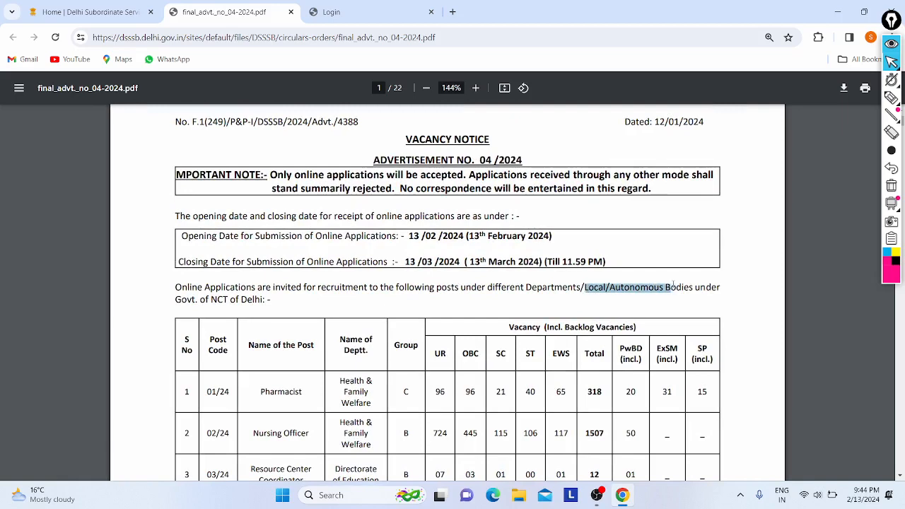
click(584, 260)
drag(176, 303, 248, 302)
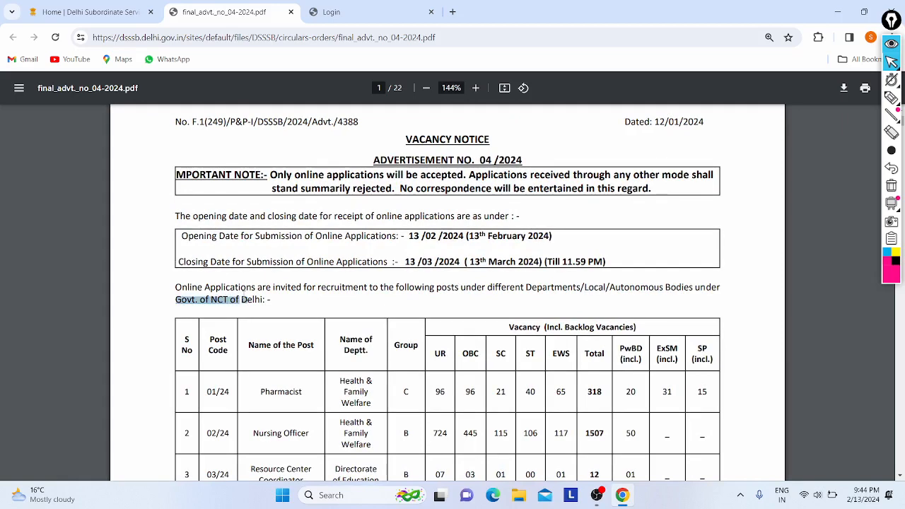
drag(177, 301, 265, 301)
scroll(295, 315, down, 2)
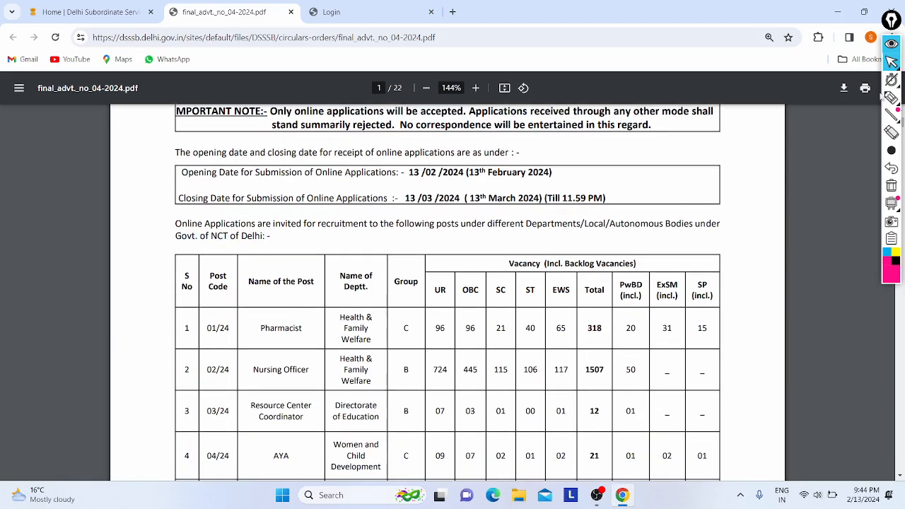
Briefly circle and arrow the application dates in pink, then undo them and return to the cursor.
click(889, 97)
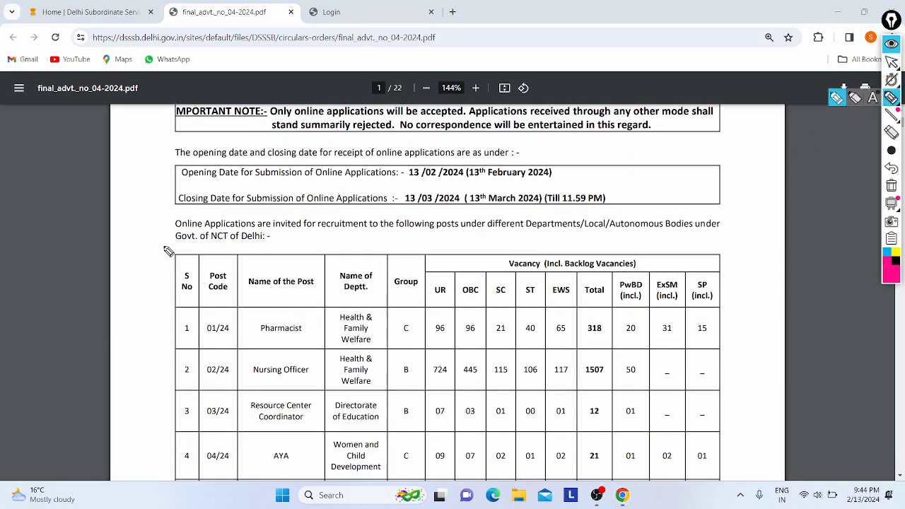
mouse_move(167, 250)
mouse_down()
mouse_move(238, 226)
mouse_move(250, 259)
mouse_up()
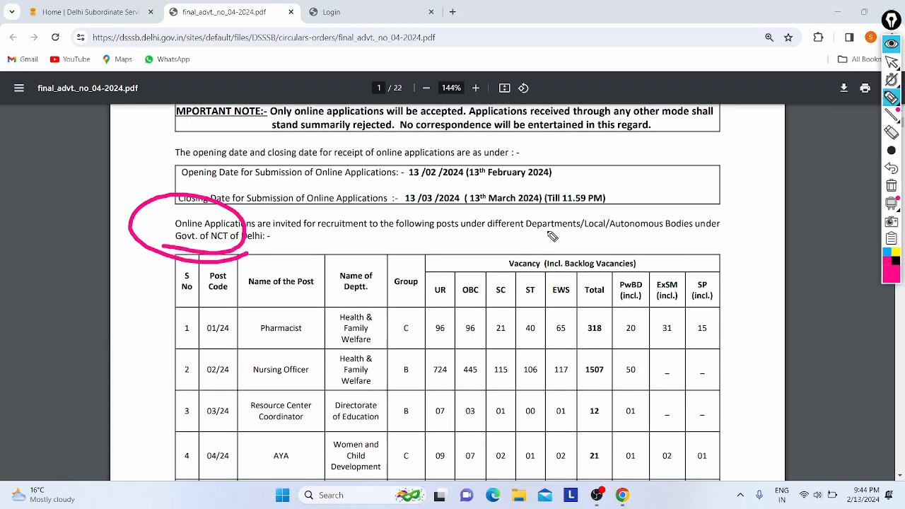
mouse_move(528, 241)
mouse_down()
mouse_move(609, 245)
mouse_move(499, 191)
mouse_move(585, 239)
mouse_up()
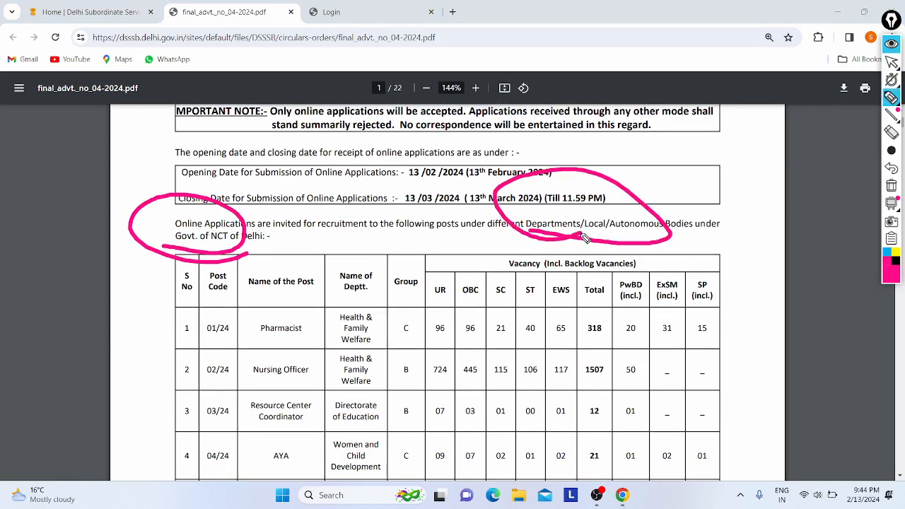
drag(180, 166, 313, 70)
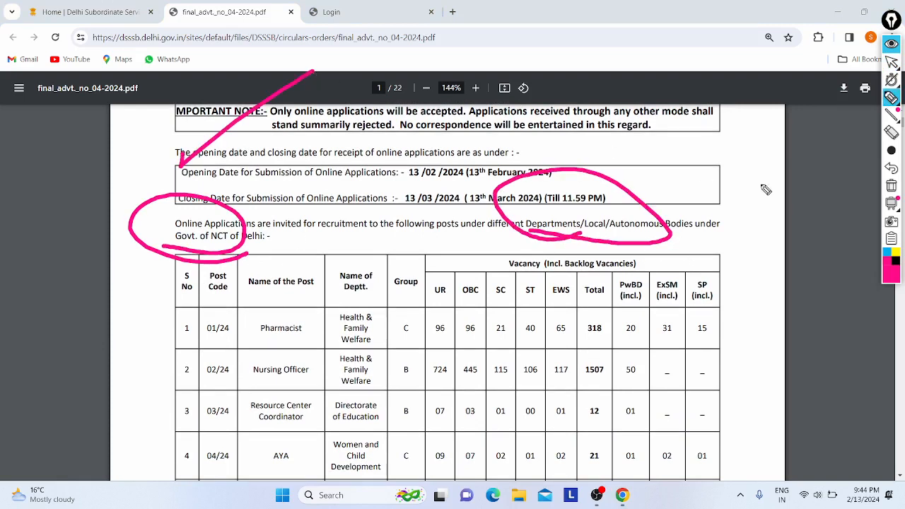
click(891, 168)
click(891, 169)
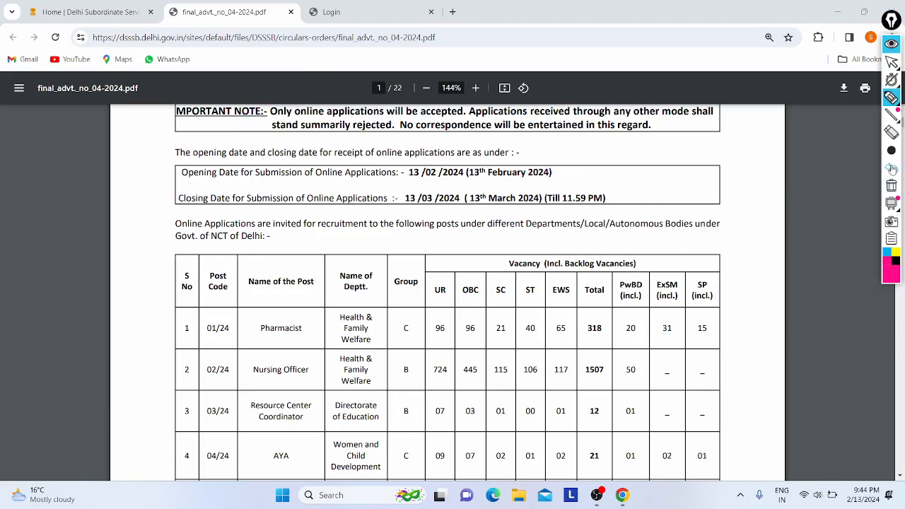
click(892, 63)
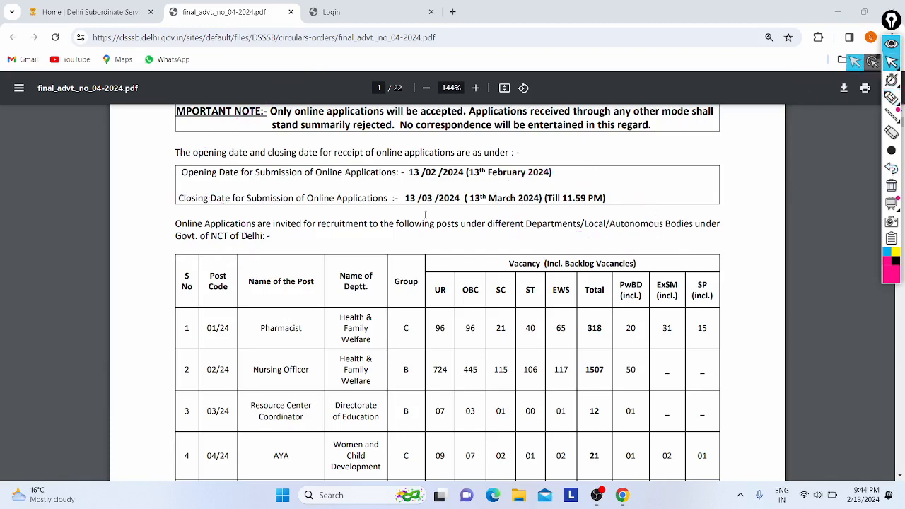
Scroll to the Pharmacist post details and highlight its pay range 29,200 to 92,300.
scroll(305, 332, down, 4)
scroll(304, 332, down, 10)
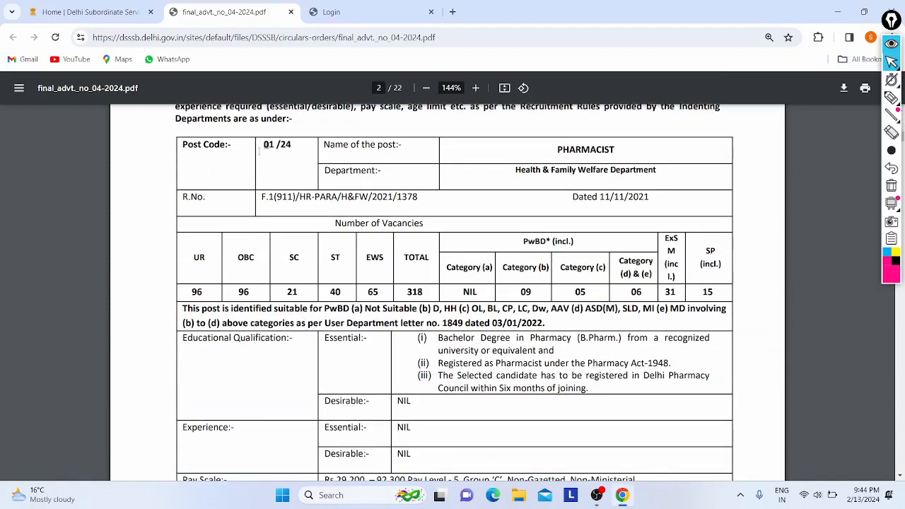
drag(259, 141, 523, 390)
click(524, 400)
scroll(523, 400, down, 2)
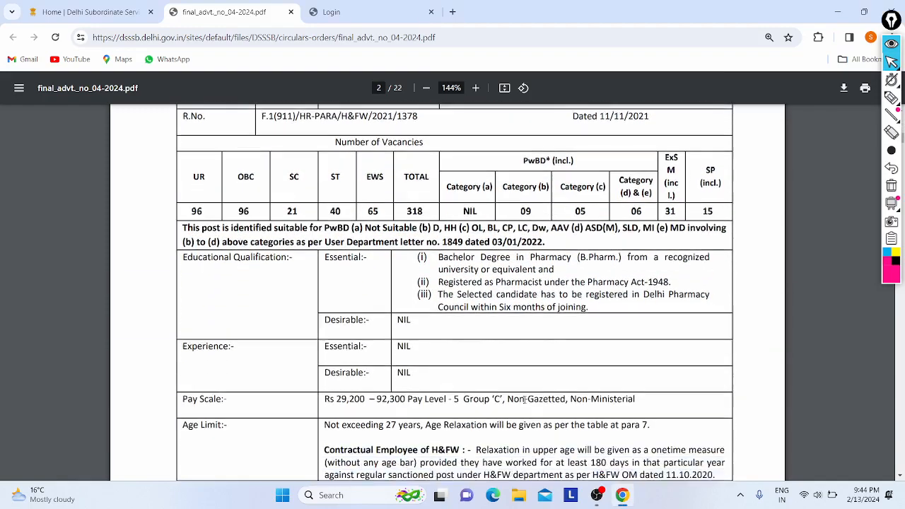
mouse_move(441, 198)
mouse_down()
mouse_move(592, 199)
mouse_move(431, 192)
mouse_move(459, 231)
mouse_move(450, 349)
mouse_move(438, 194)
mouse_up()
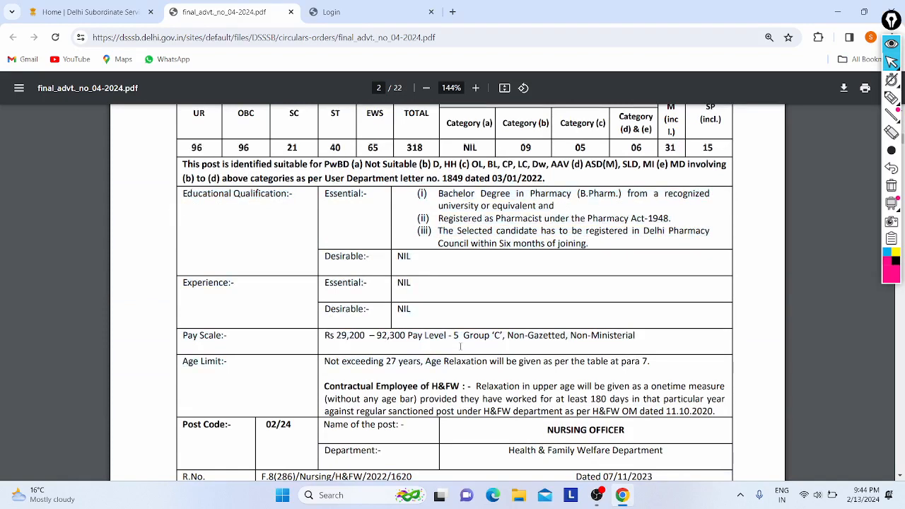
scroll(334, 195, down, 2)
drag(329, 195, 447, 193)
click(455, 193)
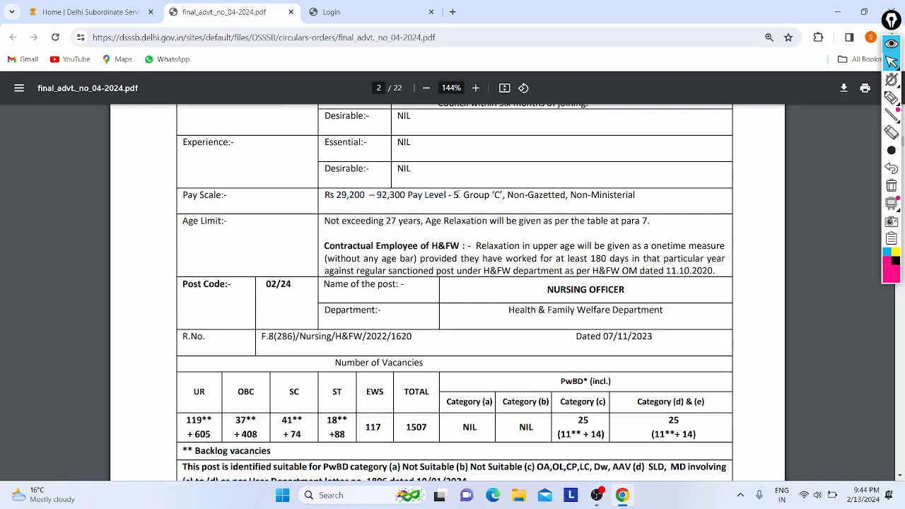
drag(336, 195, 401, 197)
Scroll on to the Nursing Officer post and highlight its pay range 44900 - 142400.
scroll(287, 252, down, 3)
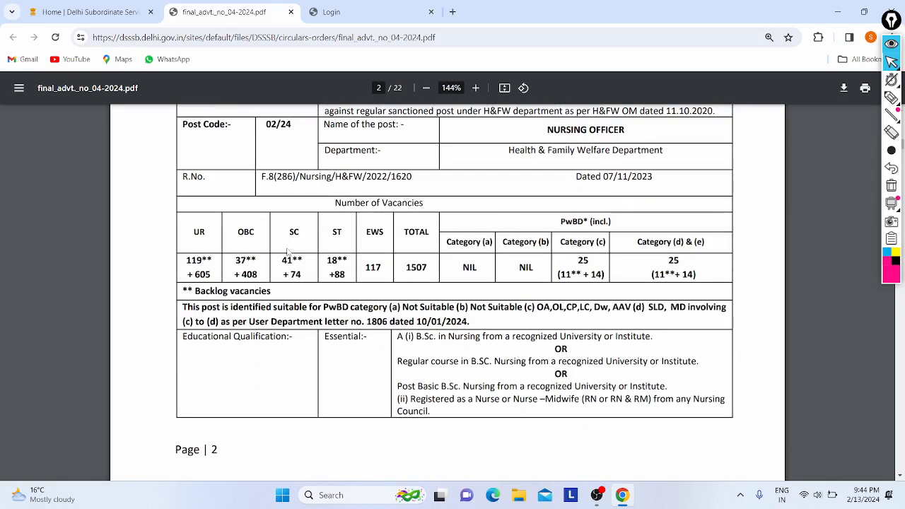
scroll(445, 306, down, 15)
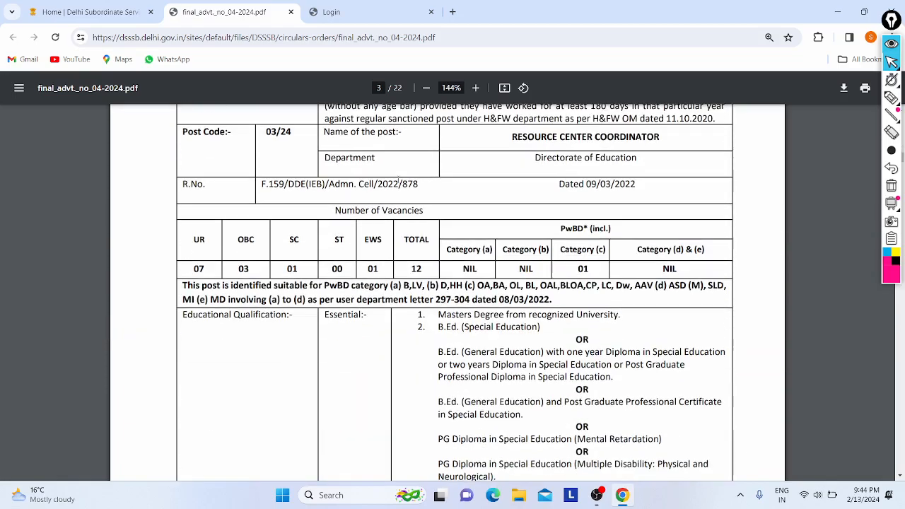
scroll(311, 257, up, 4)
drag(338, 247, 383, 247)
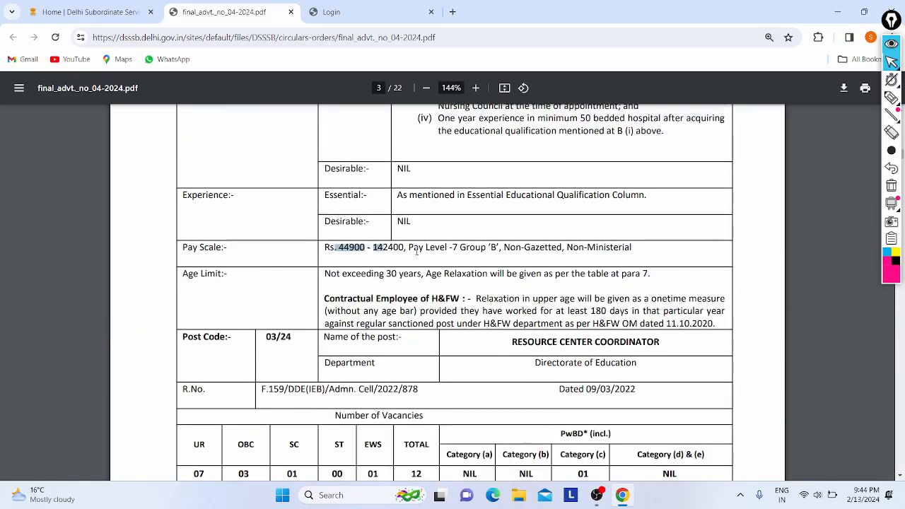
scroll(286, 165, up, 6)
scroll(285, 166, up, 3)
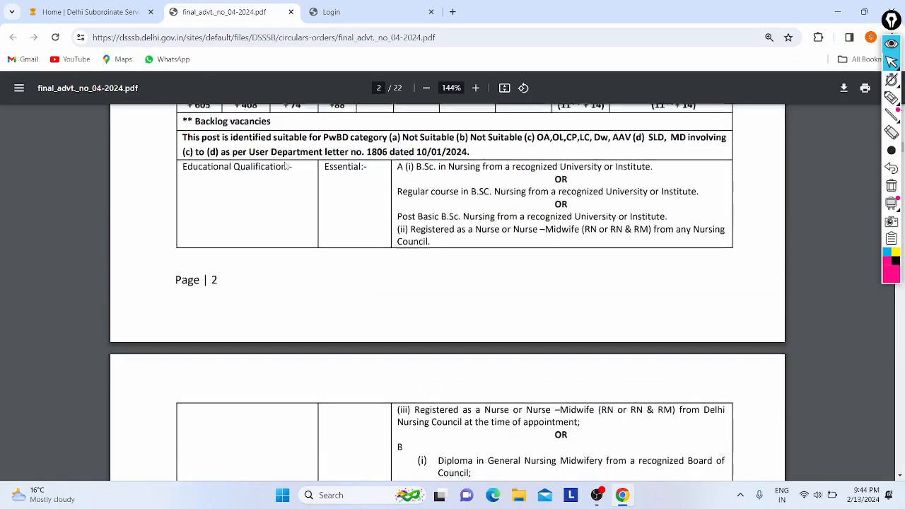
scroll(519, 204, up, 1)
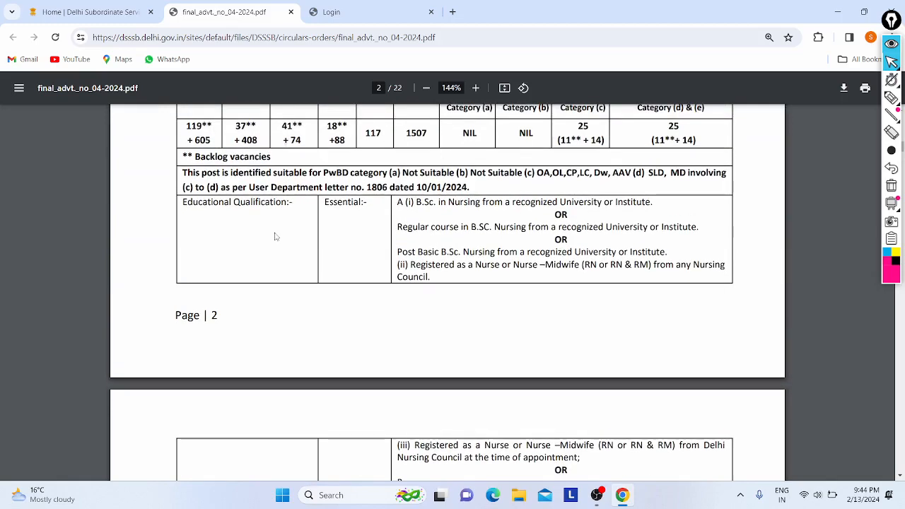
scroll(275, 237, down, 4)
scroll(303, 296, down, 4)
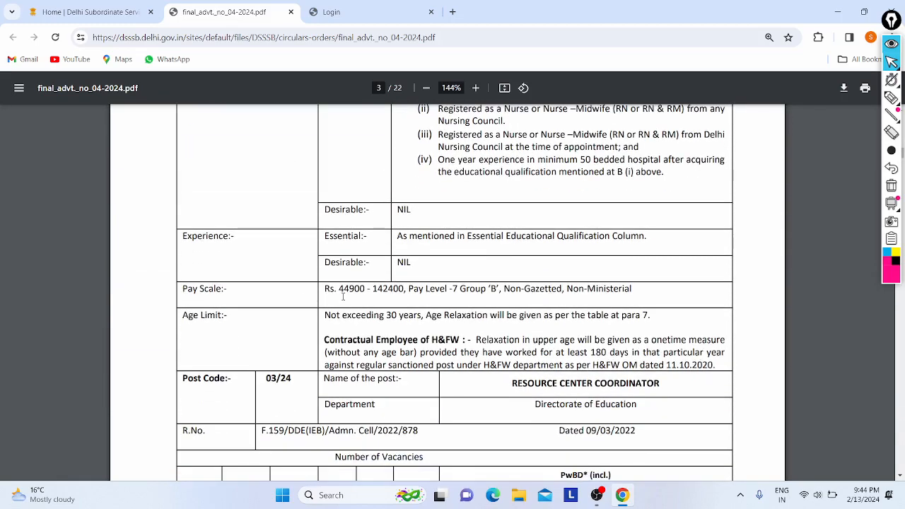
drag(336, 290, 404, 291)
click(404, 294)
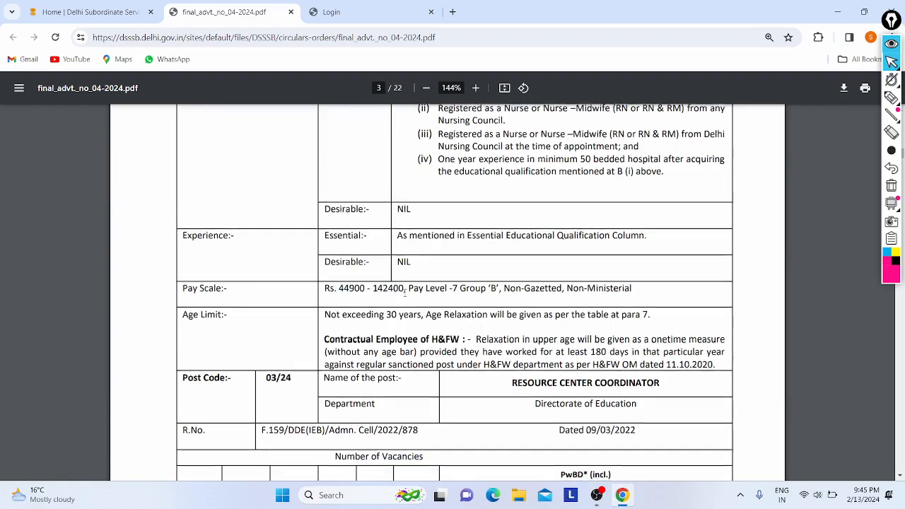
Scroll to the exam scheme, highlight row A for 04/24, then jump back to page 1.
scroll(378, 283, down, 3)
scroll(375, 282, down, 1)
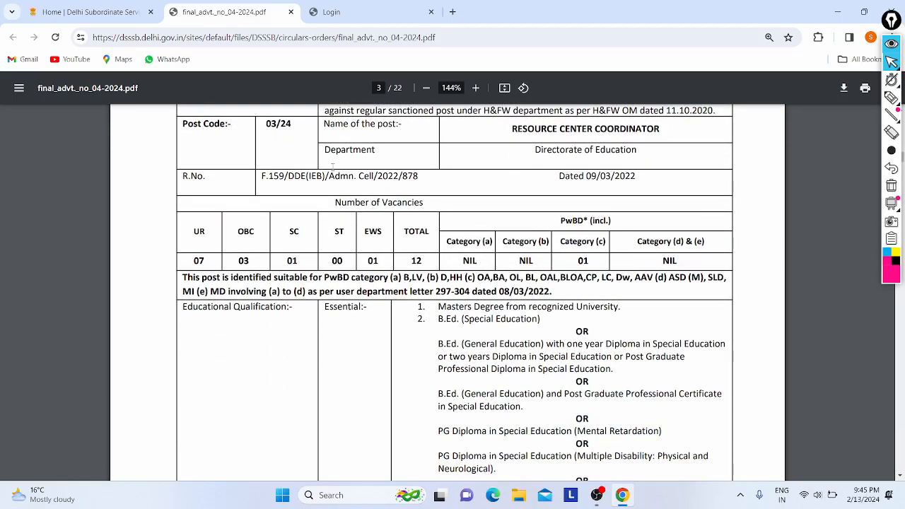
scroll(339, 212, down, 5)
scroll(263, 246, up, 4)
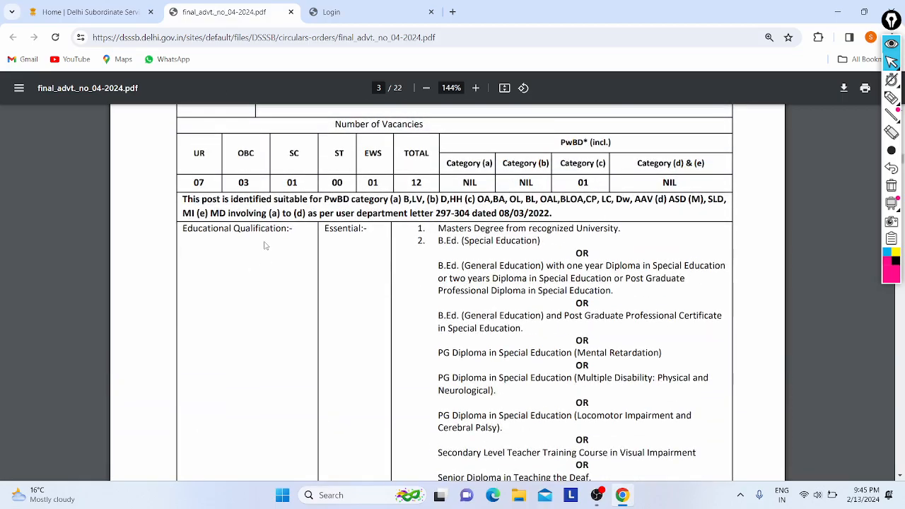
scroll(265, 245, down, 20)
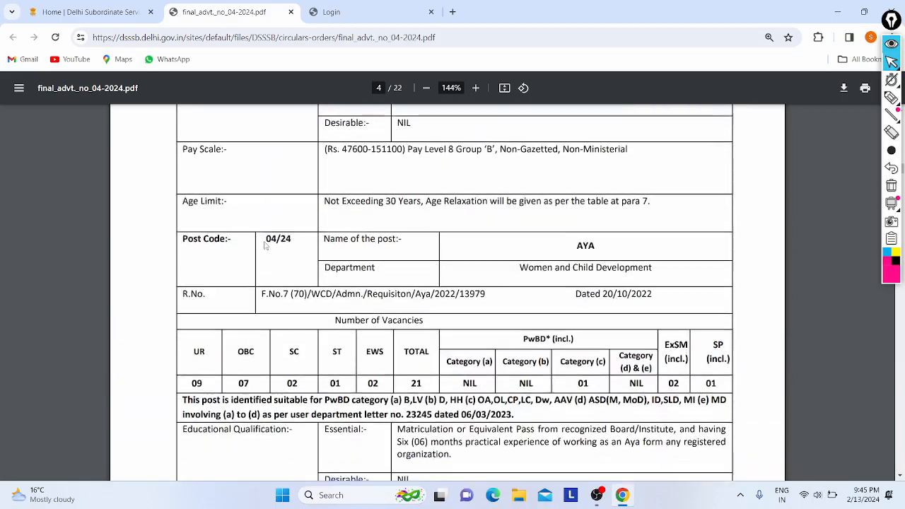
scroll(265, 245, down, 15)
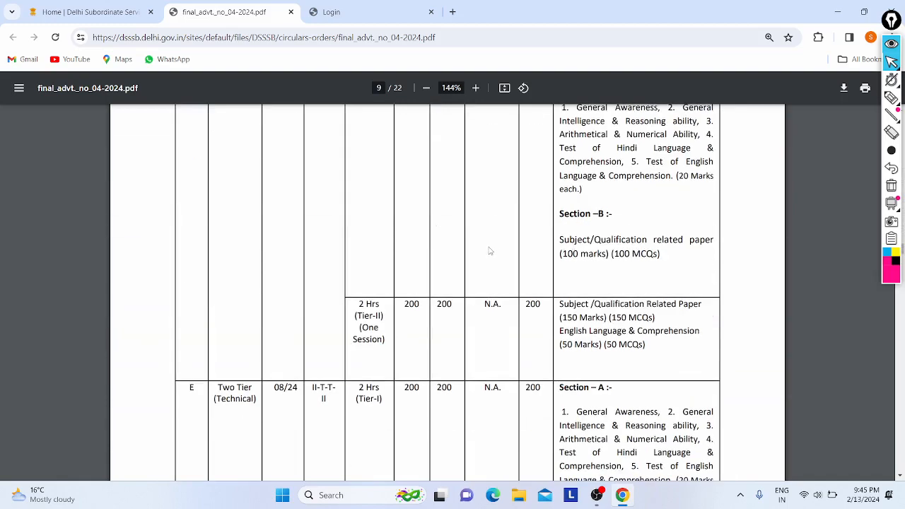
scroll(490, 251, up, 10)
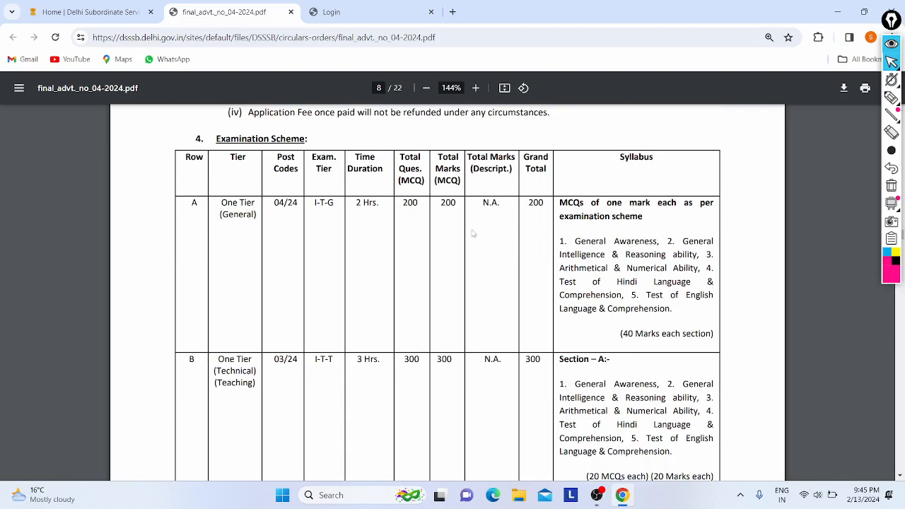
drag(222, 215, 498, 212)
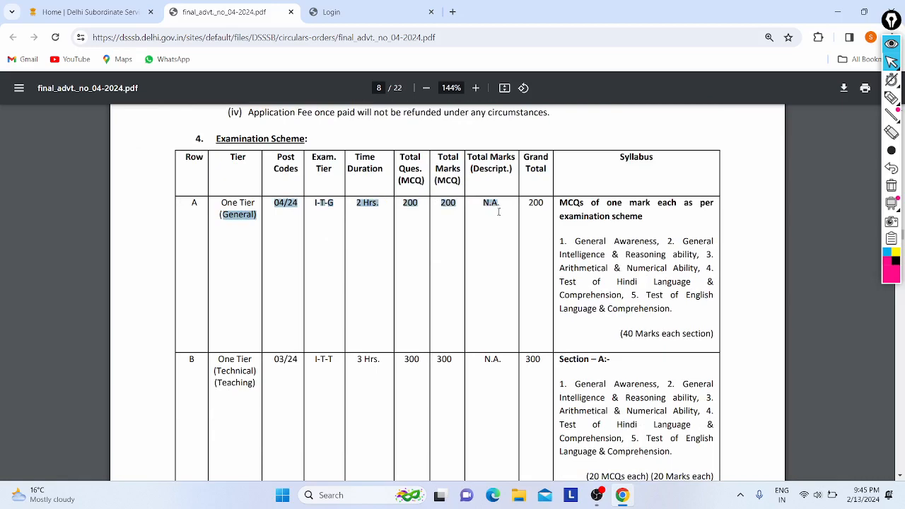
drag(568, 238, 644, 307)
click(644, 307)
scroll(645, 307, down, 4)
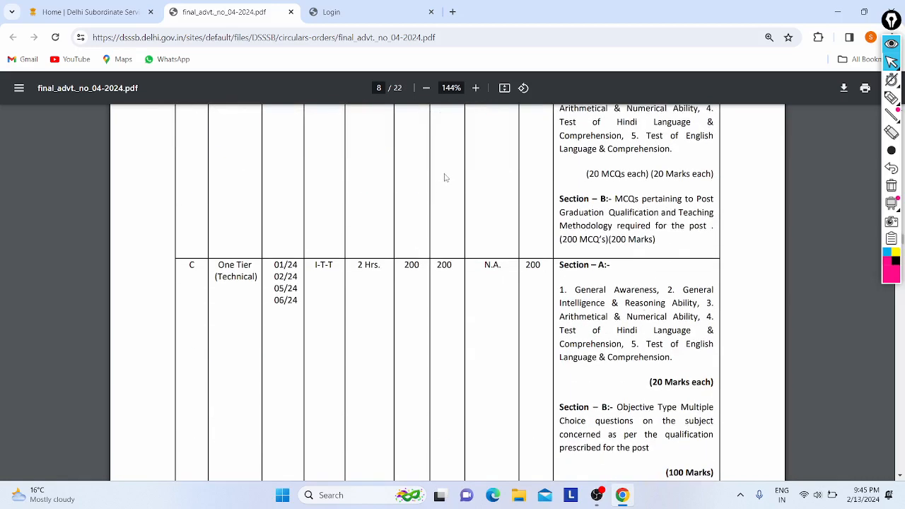
key(Home)
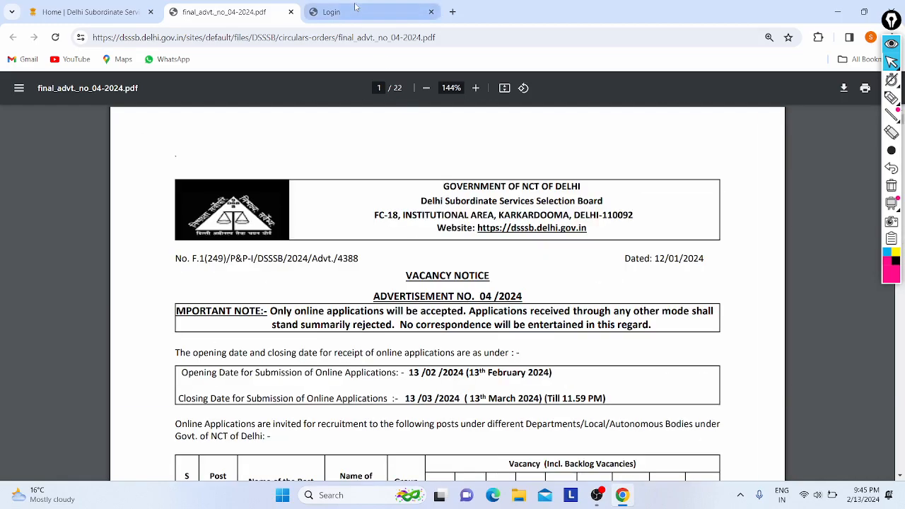
On the OARS login page, open the registered-user sign-in form and enter the candidate's date of birth.
click(355, 10)
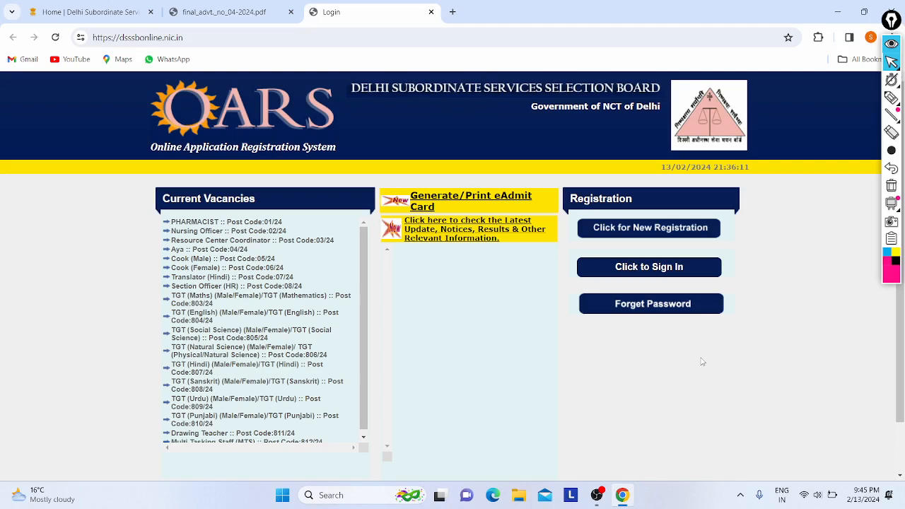
click(619, 266)
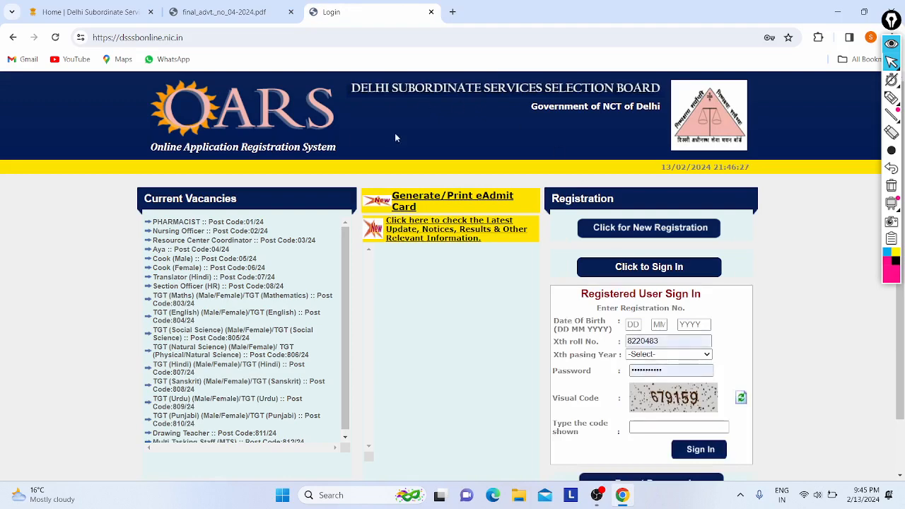
scroll(511, 248, down, 2)
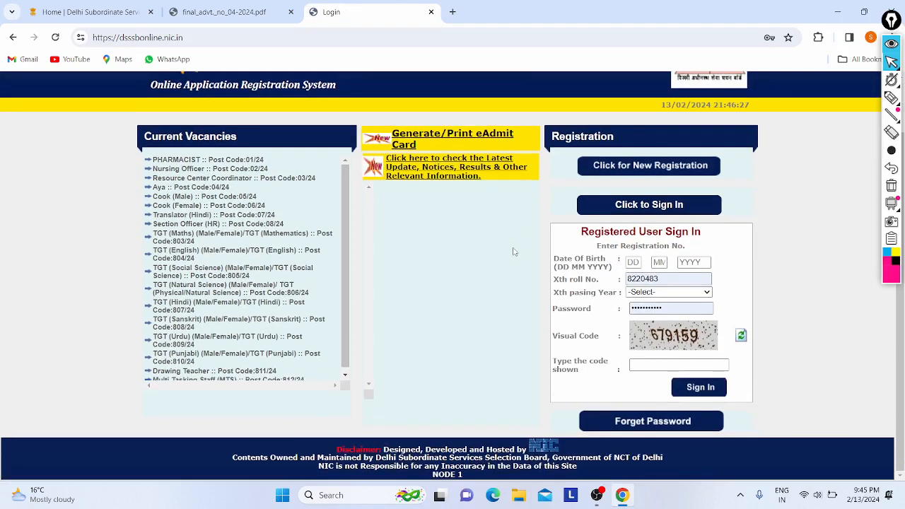
click(634, 262)
text(28)
click(658, 262)
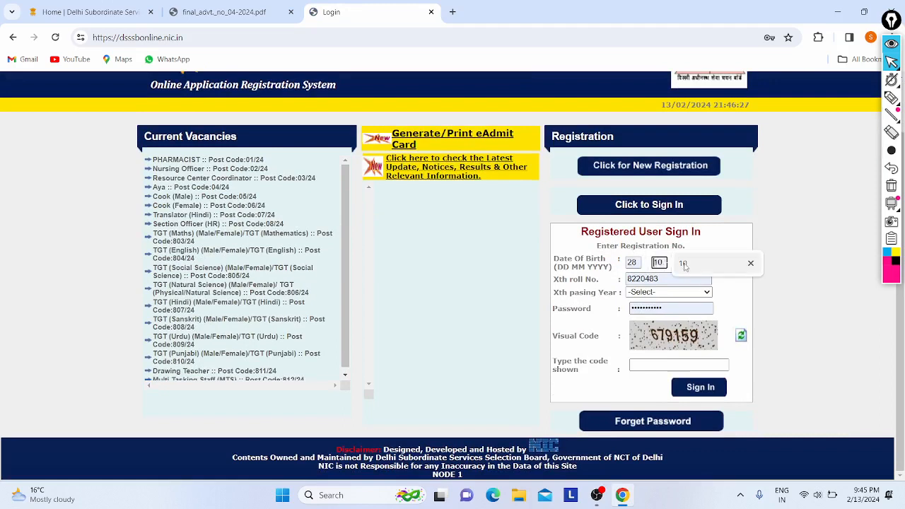
click(683, 264)
click(684, 264)
click(696, 287)
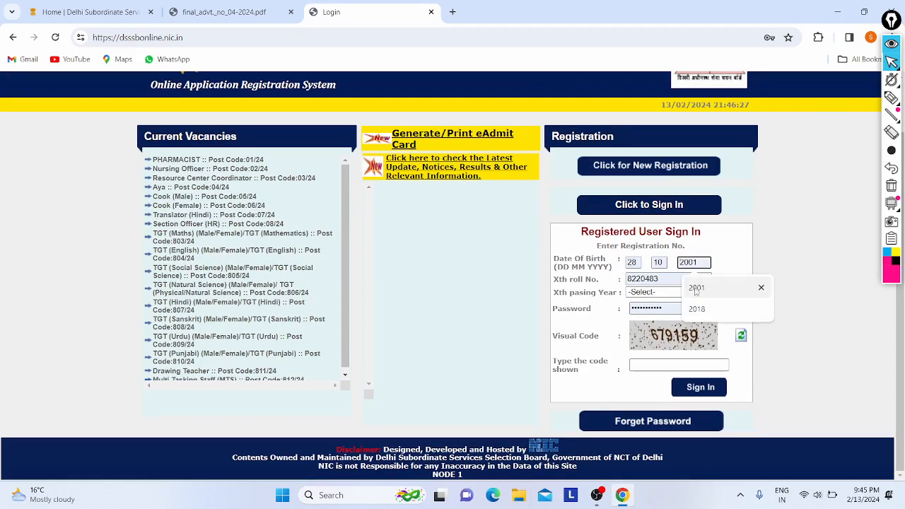
Fill the Xth roll number and password from saved credentials, choose passing year 2018, and enter the visual code.
click(660, 282)
click(689, 310)
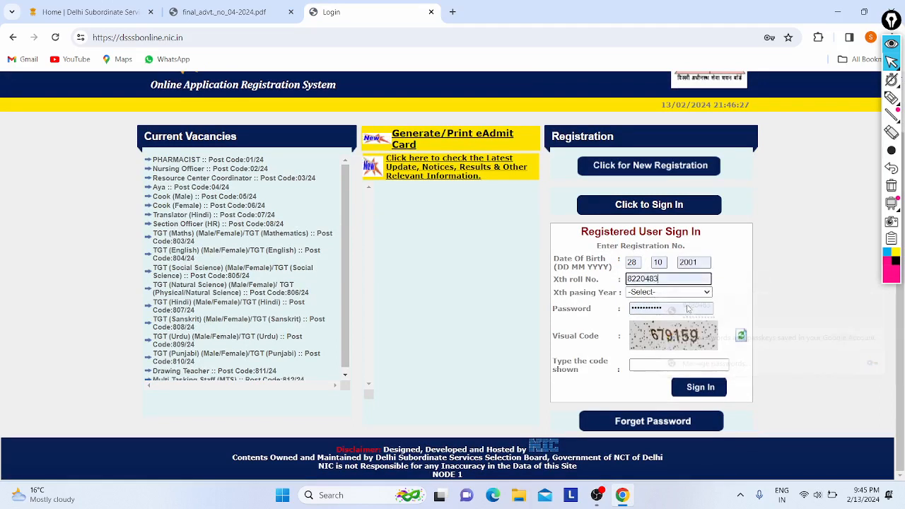
click(659, 292)
scroll(692, 258, down, 1)
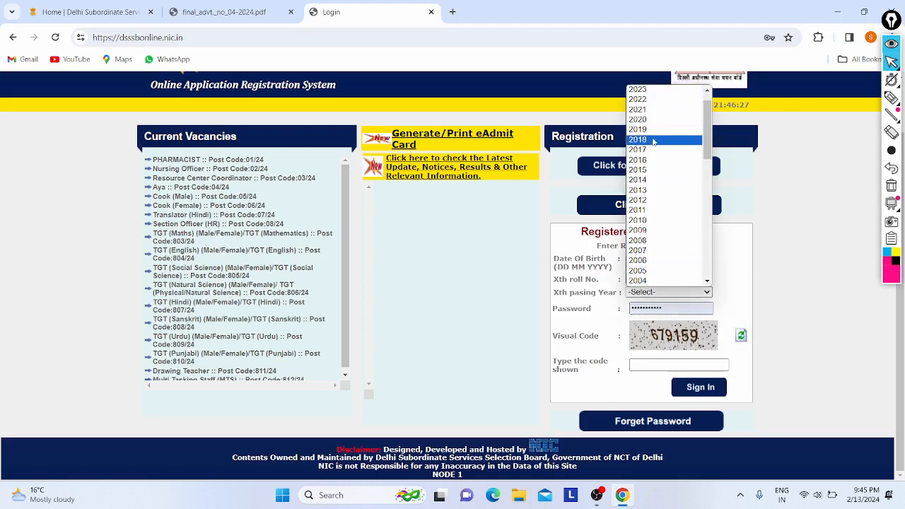
click(693, 140)
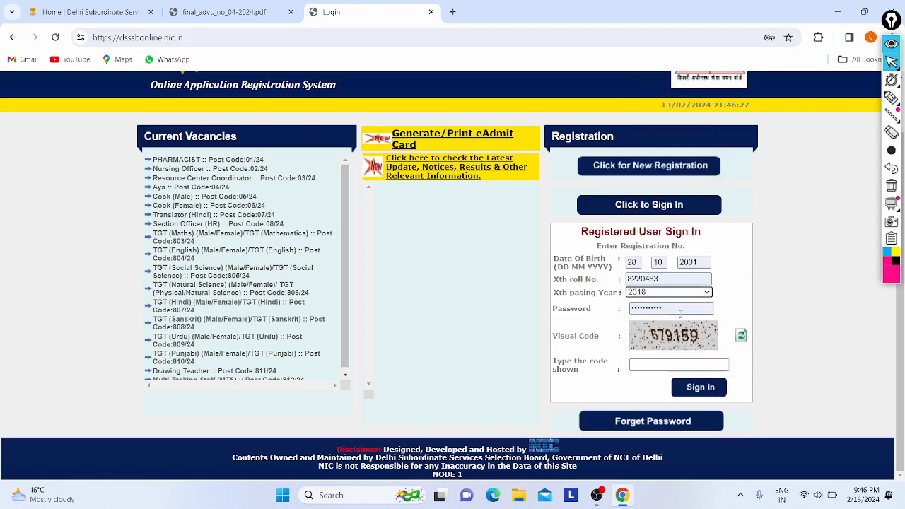
click(645, 364)
ctrl+scroll(659, 293, up, 5)
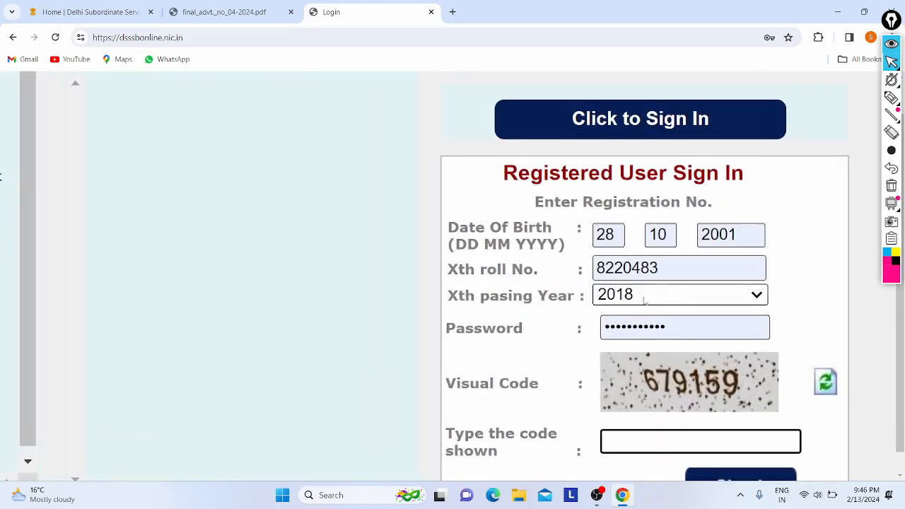
ctrl+scroll(664, 336, down, 5)
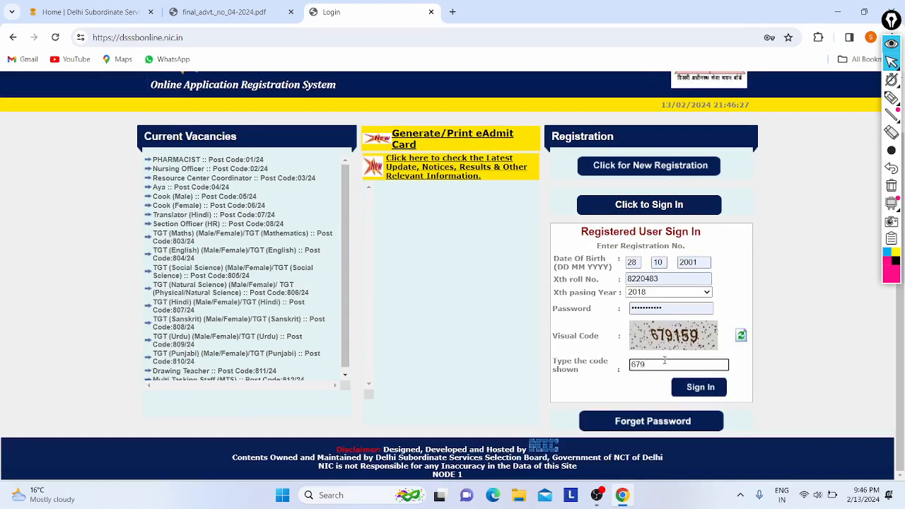
text(59)
Log in with the entered sign-in details and reset the page zoom to 100%.
click(689, 387)
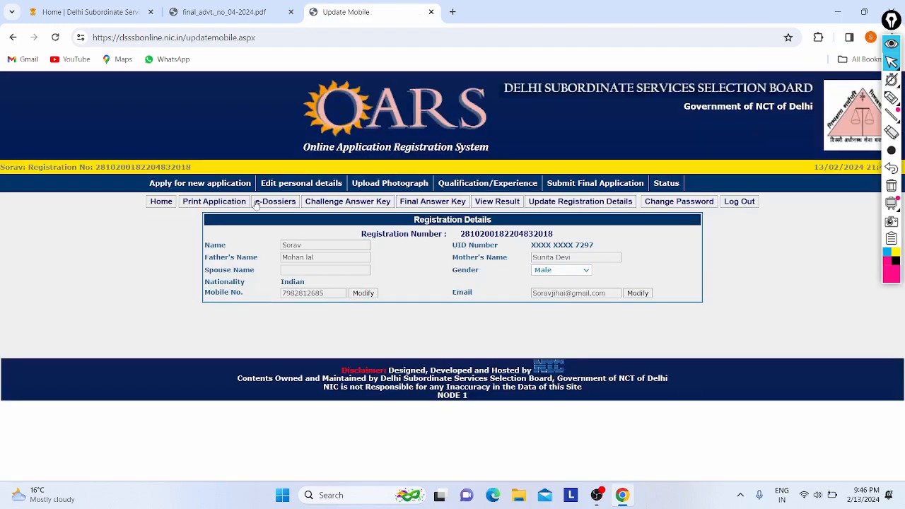
scroll(295, 202, up, 5)
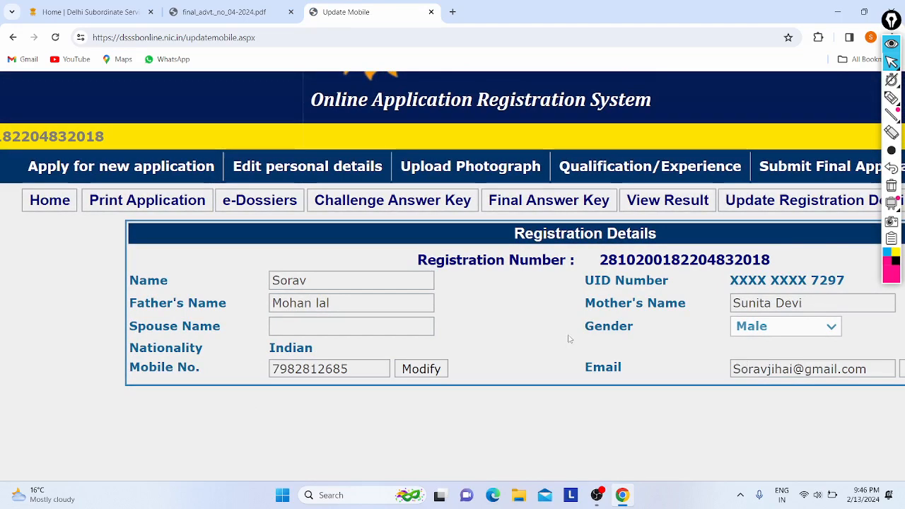
key(ctrl+0)
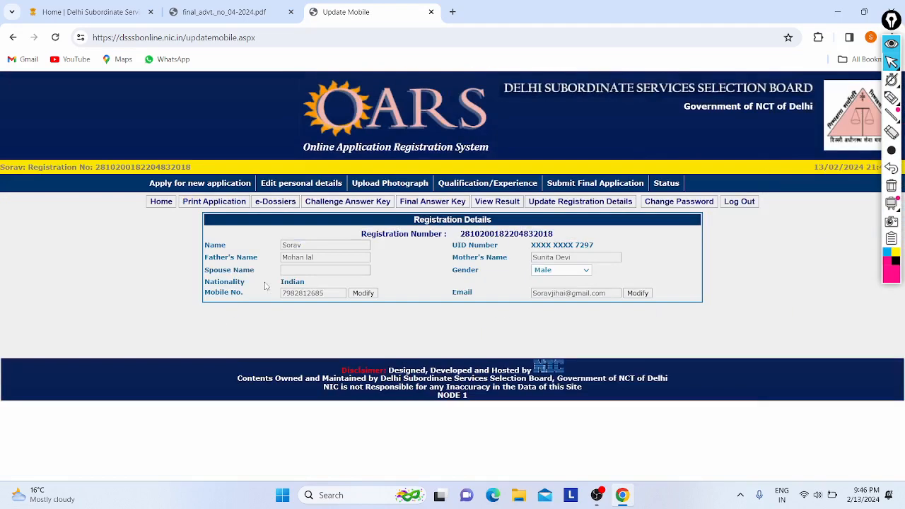
Open the Current Notifications list and review the posts, including TGT (Maths), TGT (English) and Multi Tasking Staff.
click(176, 184)
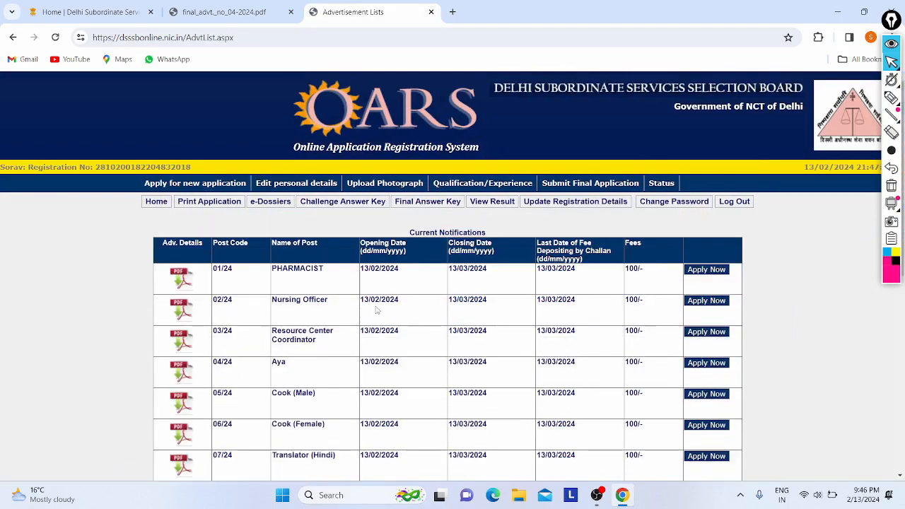
scroll(377, 309, down, 2)
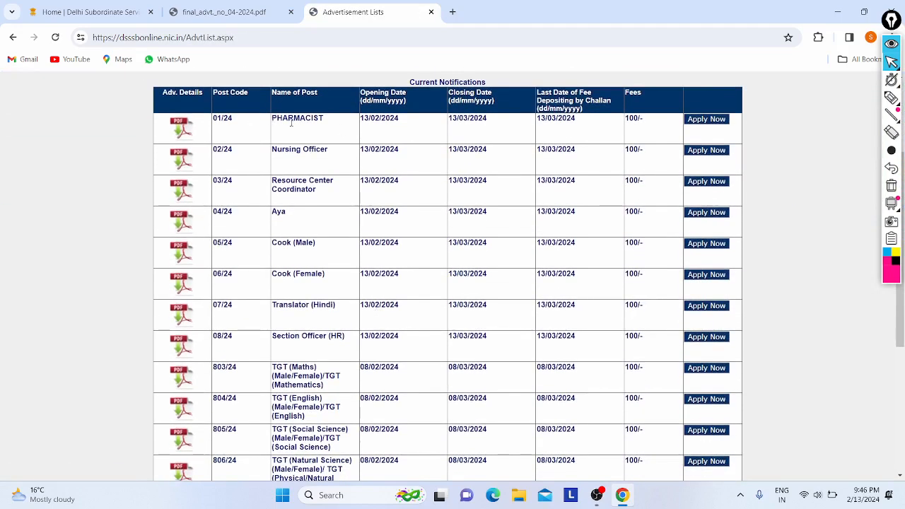
drag(291, 122, 329, 309)
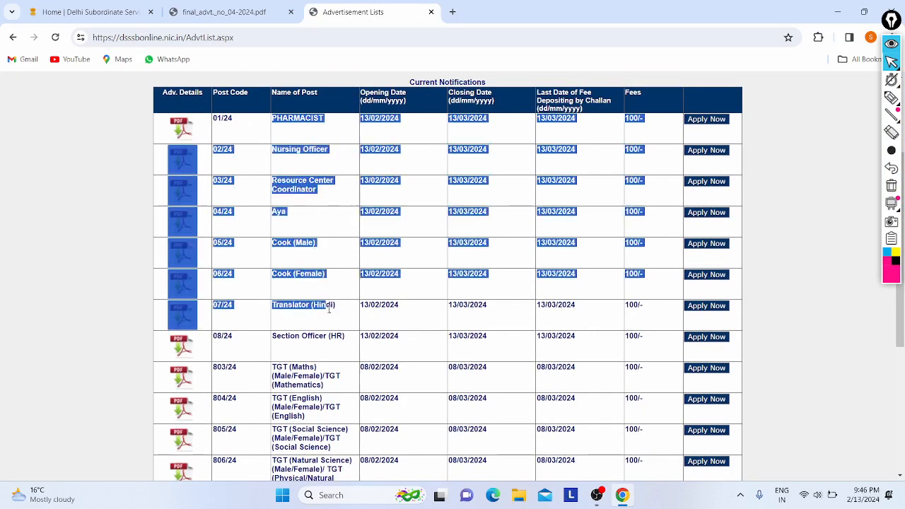
click(442, 275)
scroll(448, 265, down, 2)
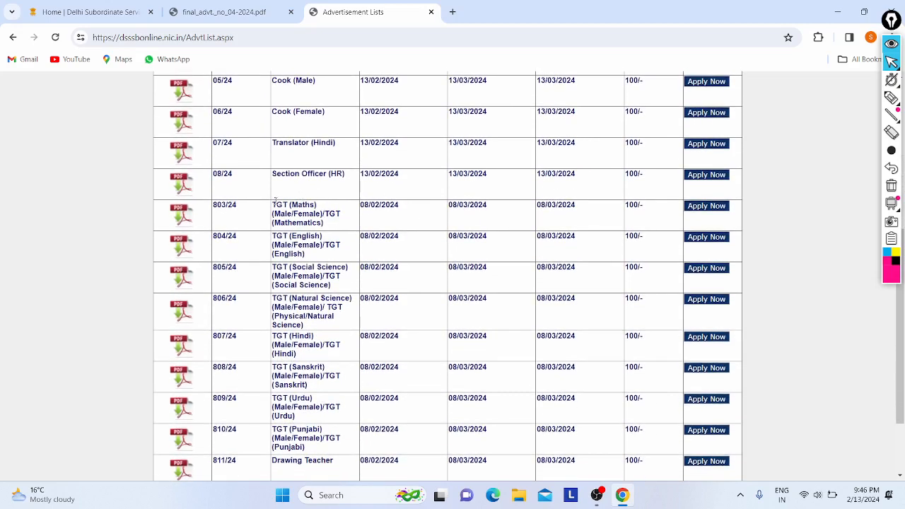
drag(274, 200, 323, 299)
click(323, 299)
scroll(324, 299, down, 2)
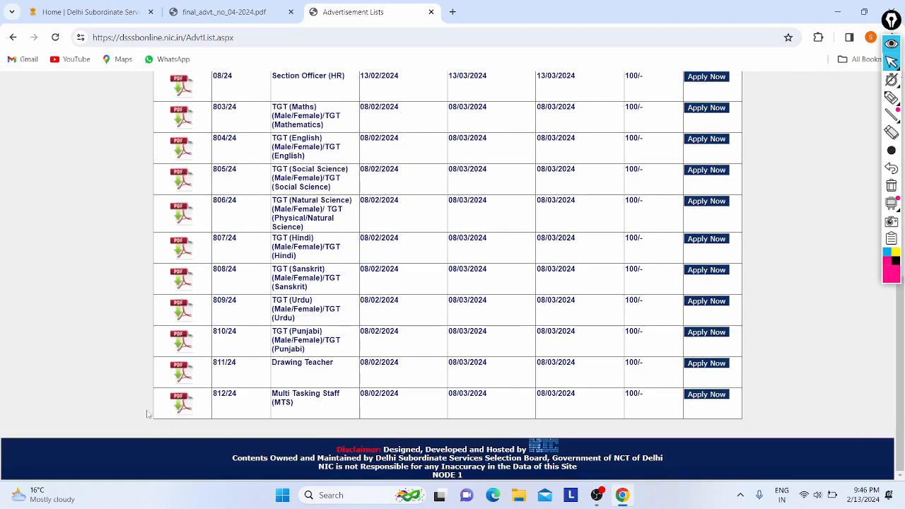
drag(273, 394, 273, 202)
click(273, 201)
drag(272, 107, 327, 127)
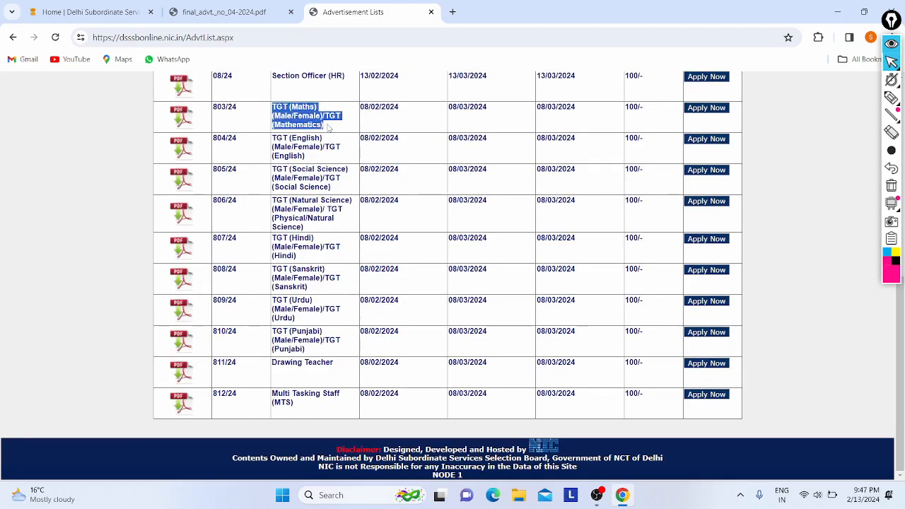
click(328, 127)
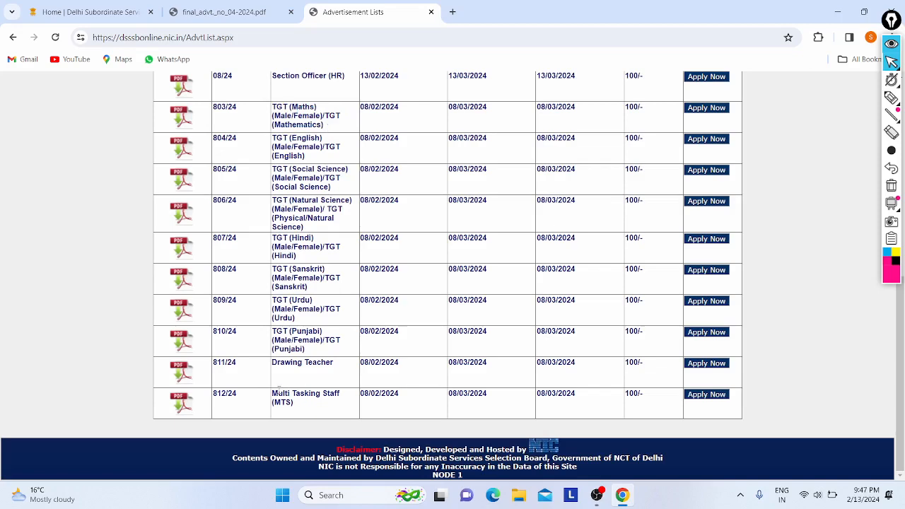
scroll(317, 138, up, 5)
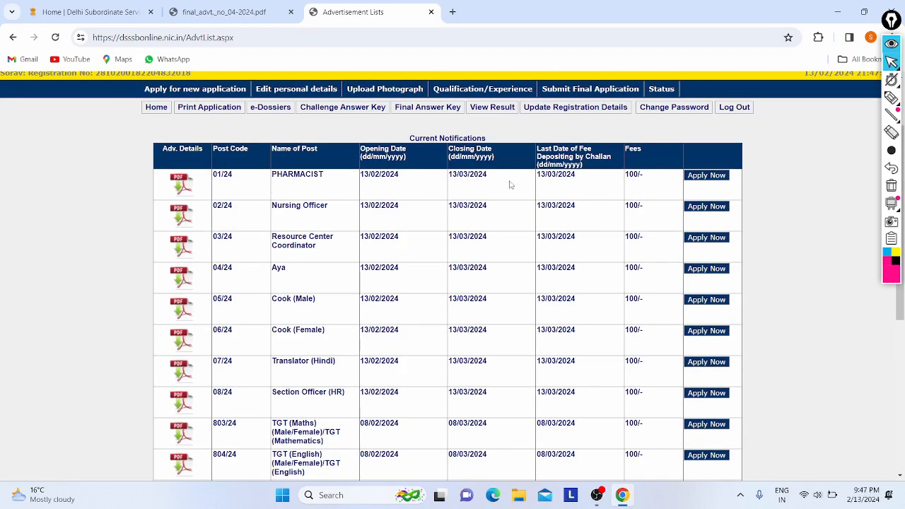
Start the application for the Nursing Officer post.
click(700, 207)
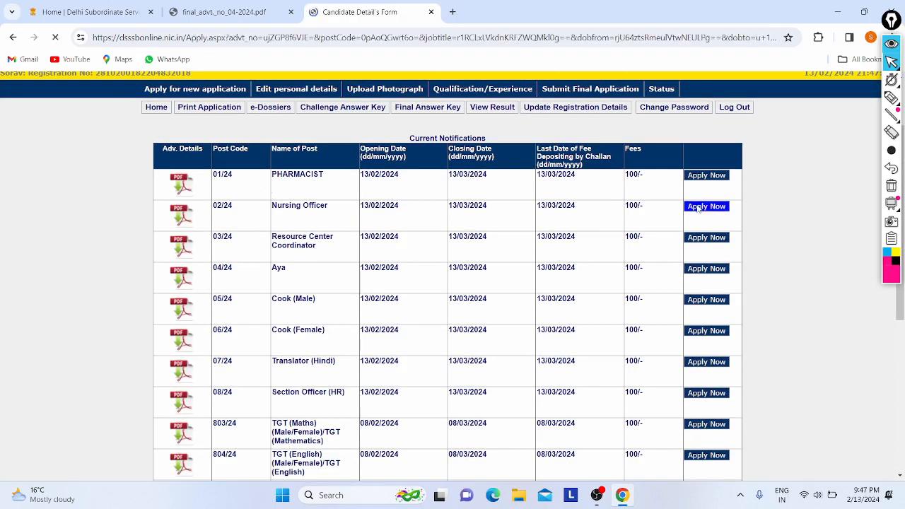
scroll(344, 187, down, 2)
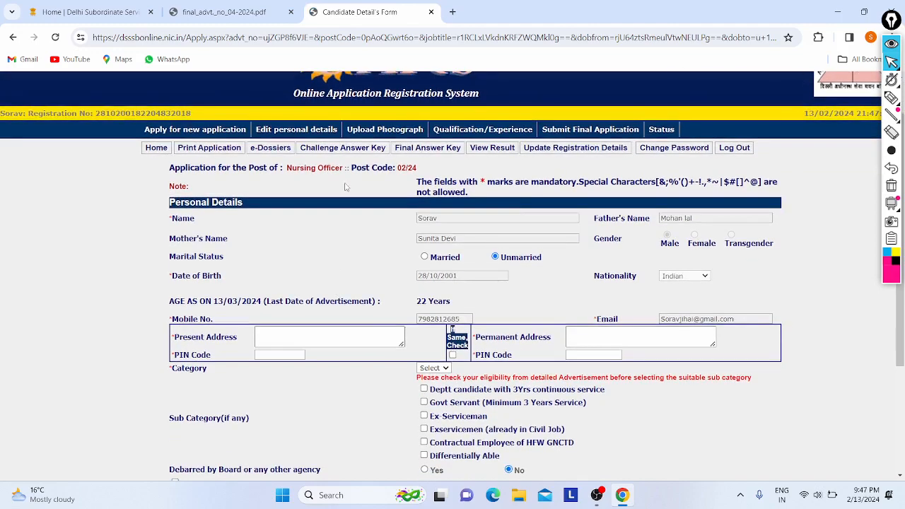
scroll(344, 187, down, 1)
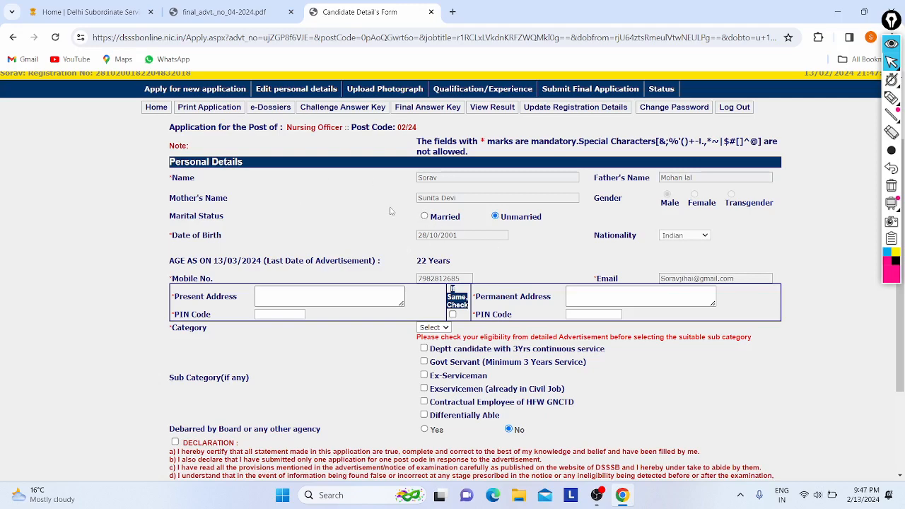
scroll(345, 222, down, 1)
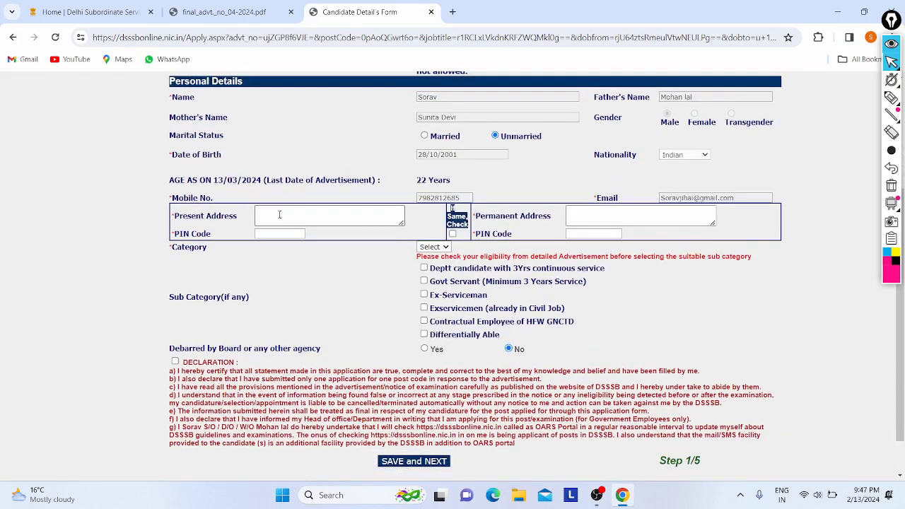
Fill the present address and PIN from the saved suggestion and copy them to the permanent address.
click(279, 214)
key(Down)
key(Return)
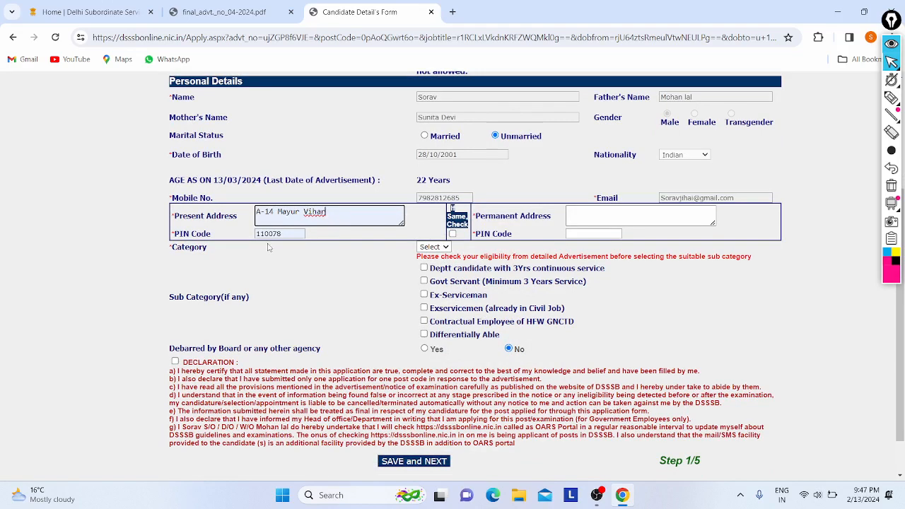
click(452, 234)
scroll(367, 268, down, 1)
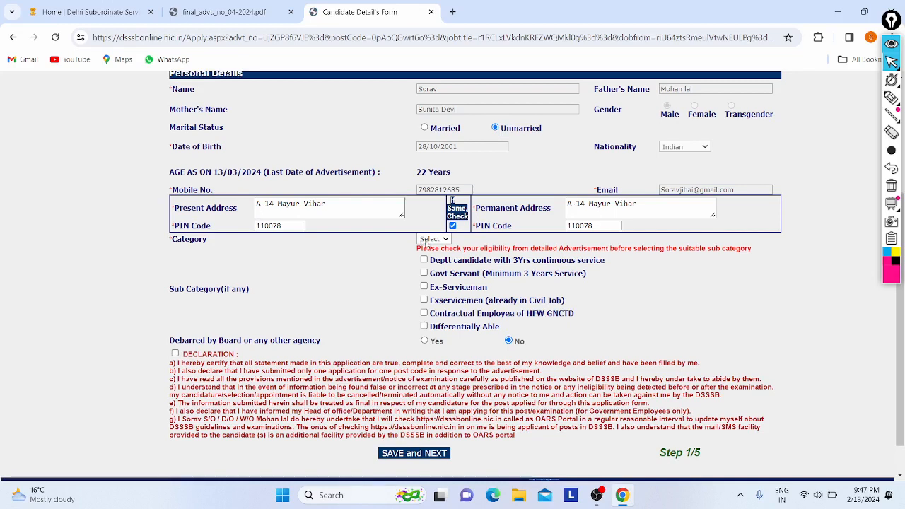
Choose UR in the Category dropdown, leaving no sub-category ticked.
click(426, 240)
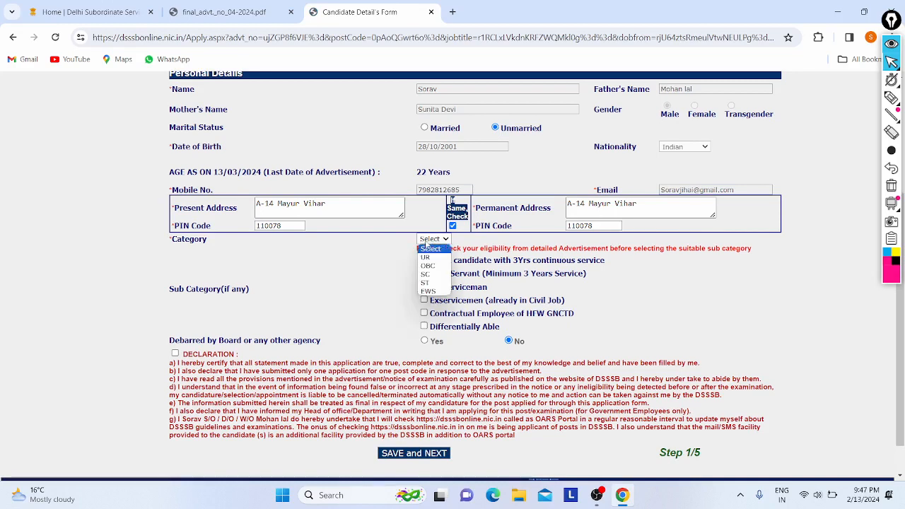
click(425, 258)
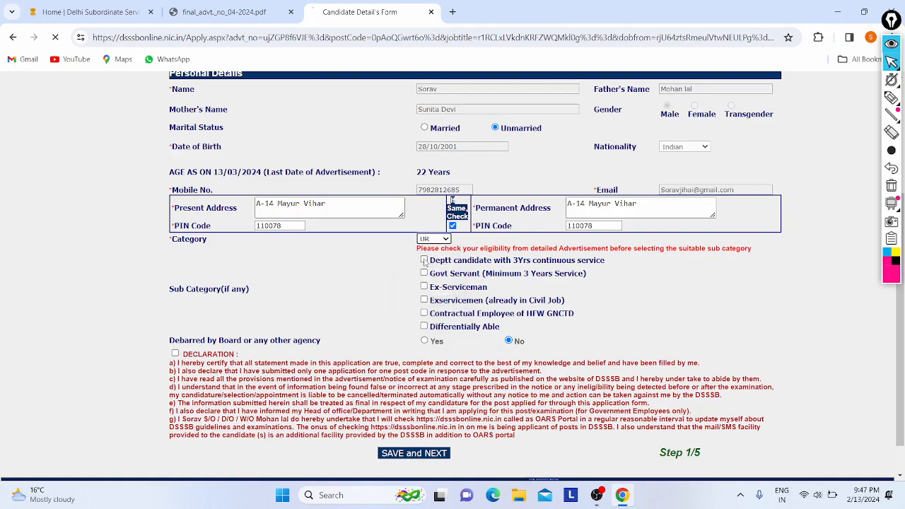
scroll(430, 262, down, 1)
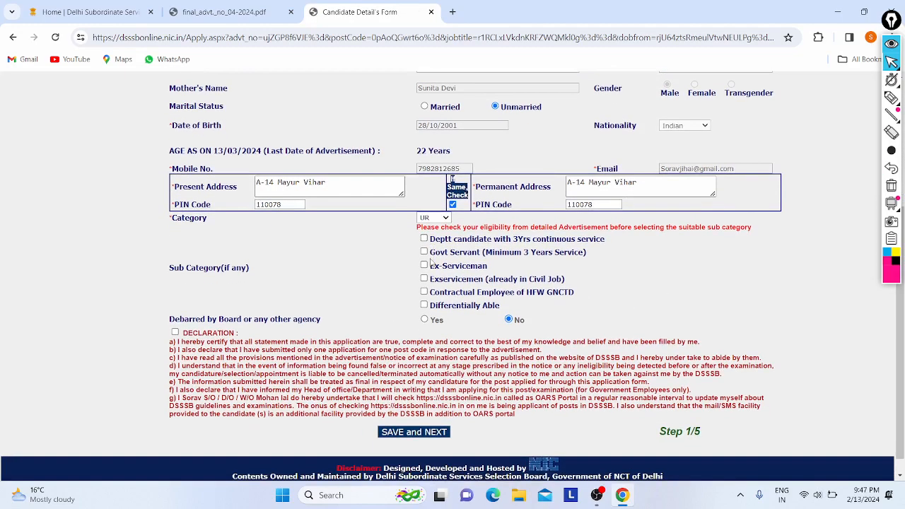
click(431, 217)
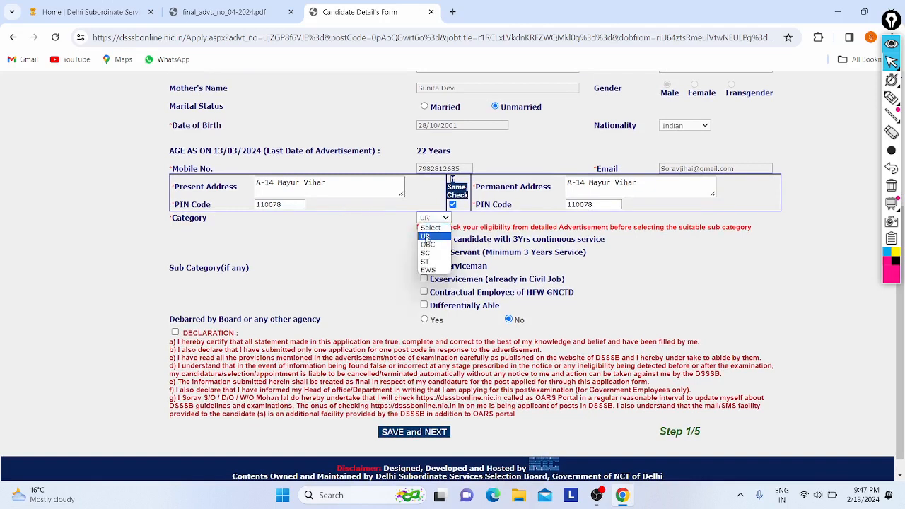
click(374, 238)
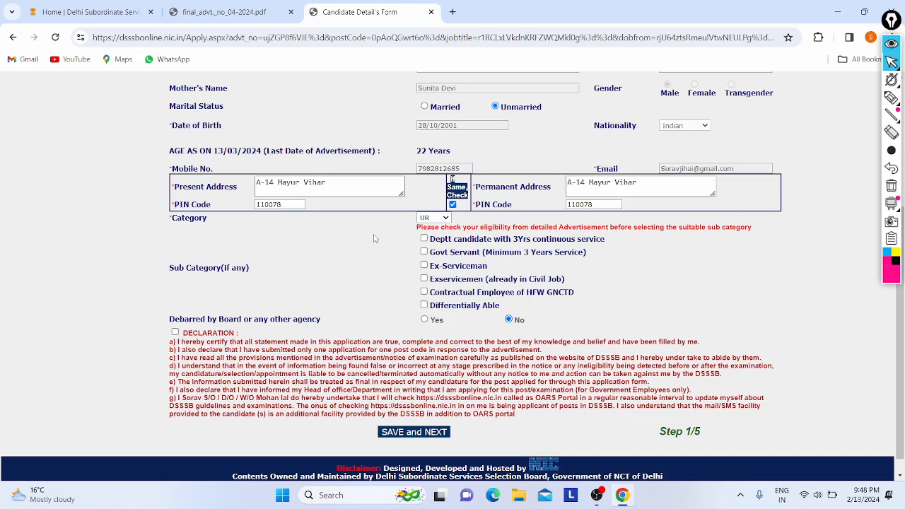
Check the sub-category note, then save the personal details with SAVE and NEXT.
scroll(375, 238, down, 1)
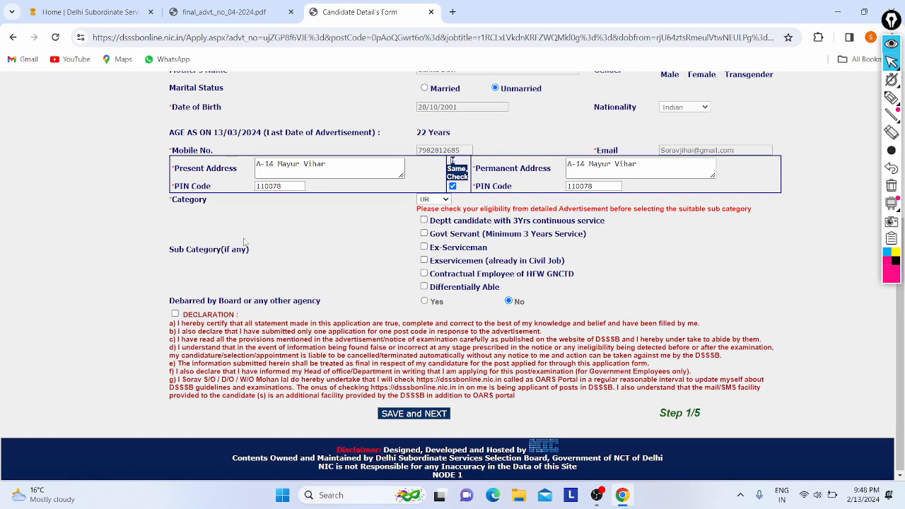
drag(216, 250, 260, 255)
click(397, 259)
click(414, 412)
Scroll through the Upload Photo & Signature page and check the post name.
scroll(278, 260, down, 3)
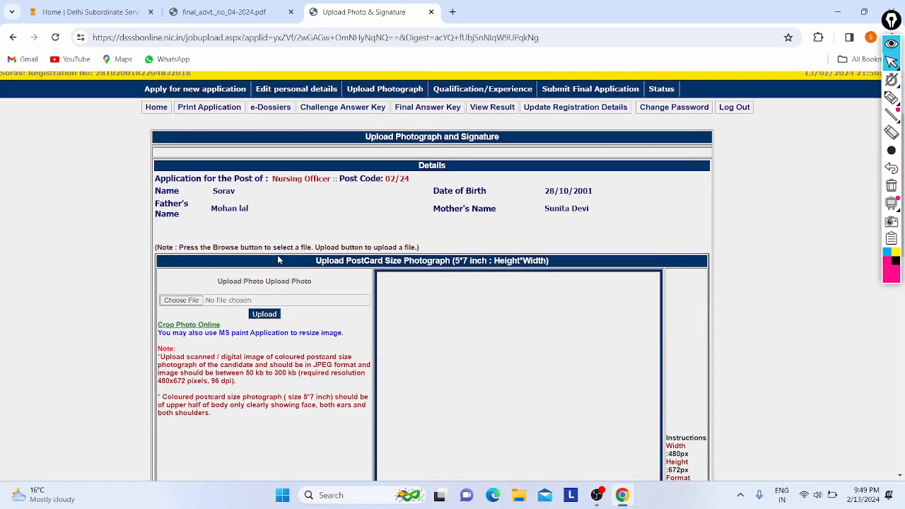
drag(260, 174, 372, 174)
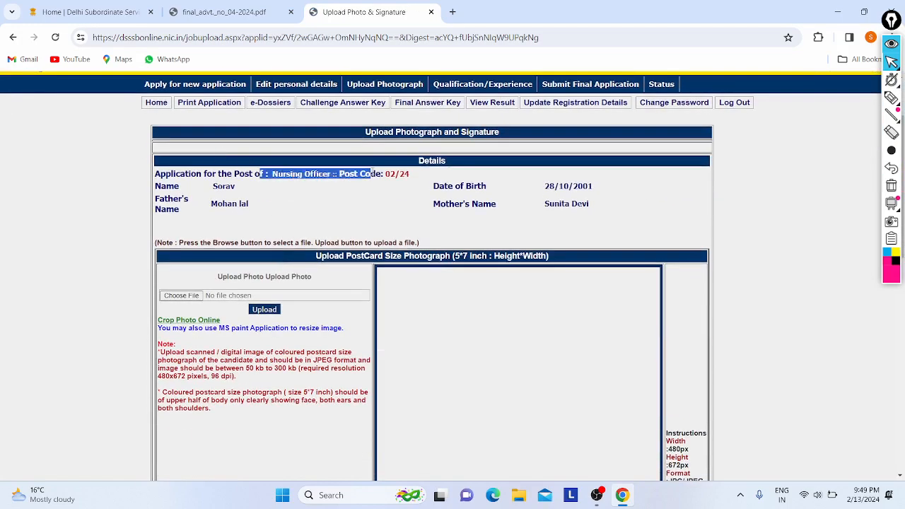
click(514, 188)
scroll(317, 235, down, 2)
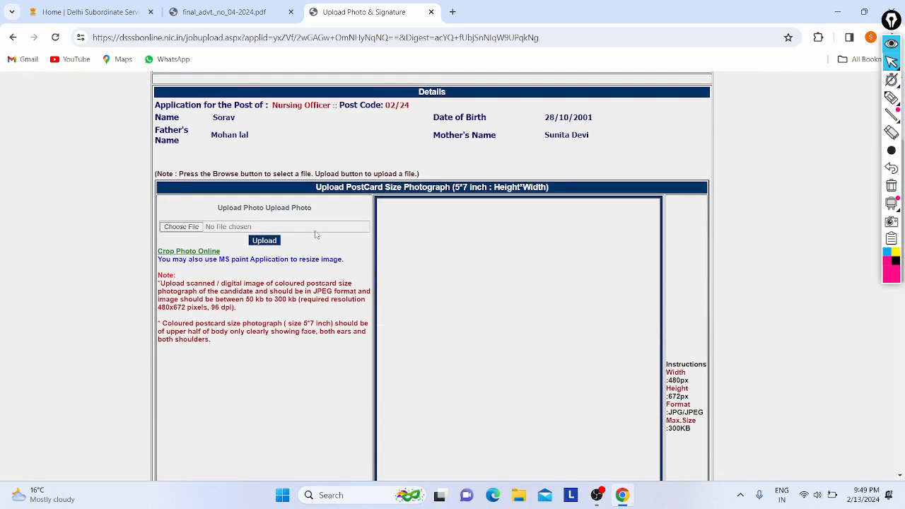
scroll(272, 204, down, 1)
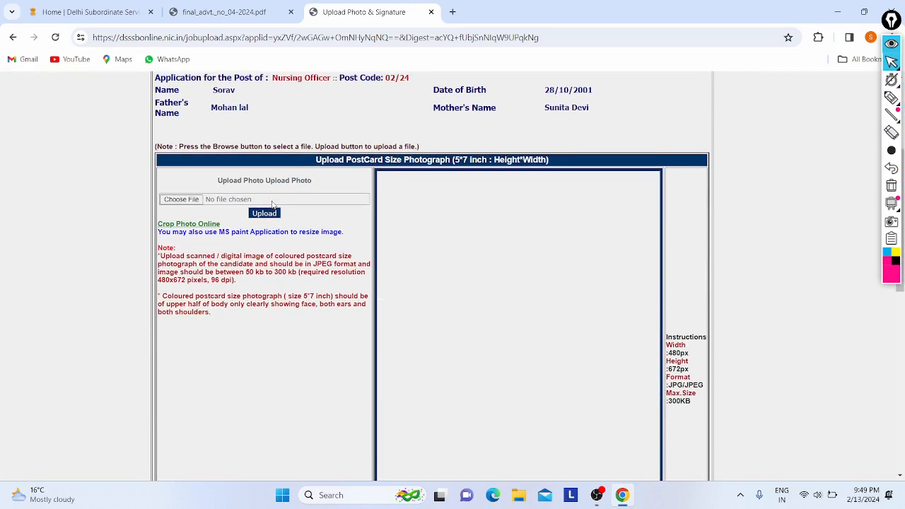
Select admitcbse.jpg from Downloads as the postcard-size photograph file.
click(192, 201)
scroll(344, 233, down, 5)
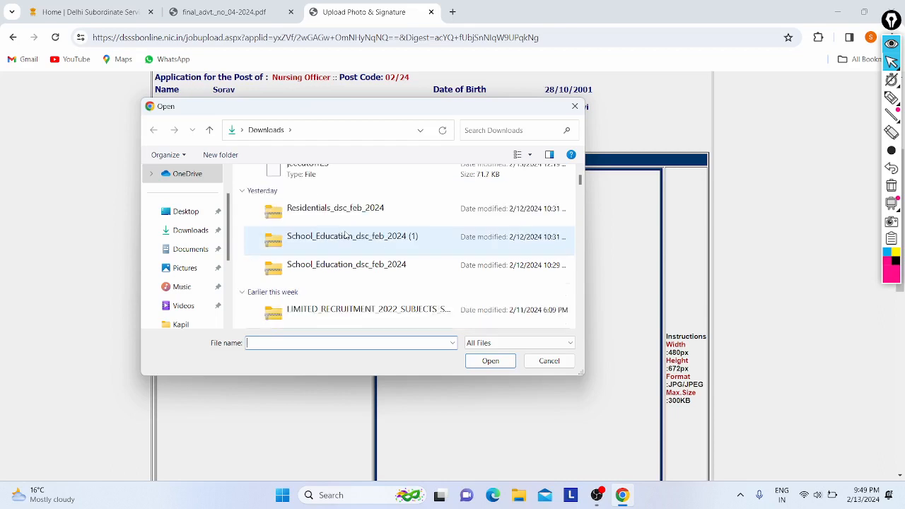
scroll(345, 234, down, 5)
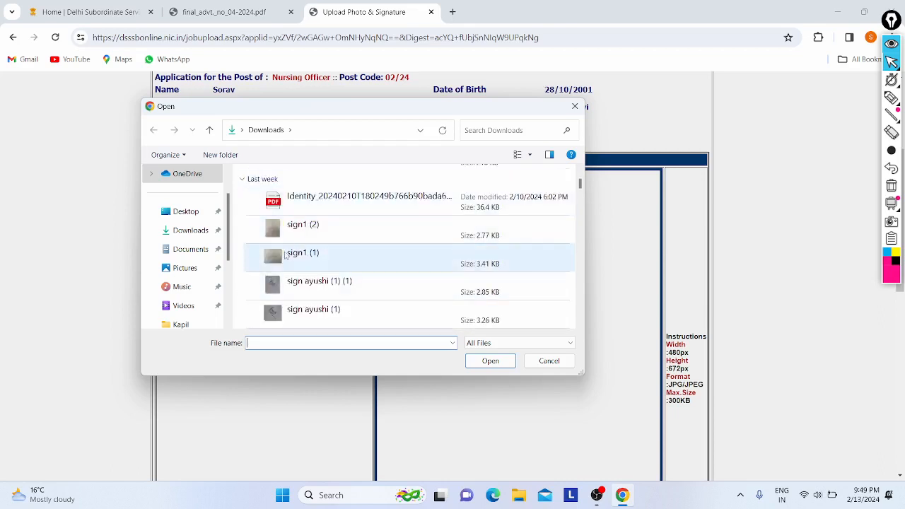
scroll(325, 261, down, 1)
scroll(325, 263, down, 1)
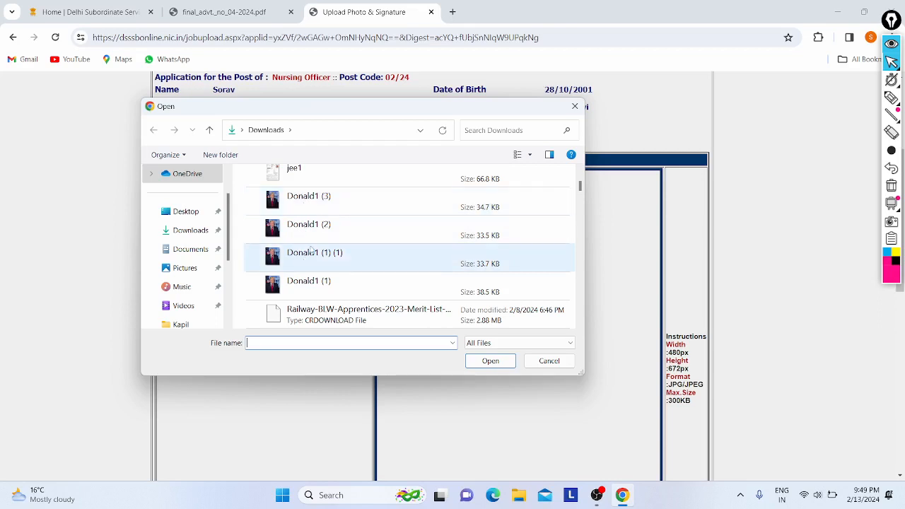
scroll(311, 253, down, 1)
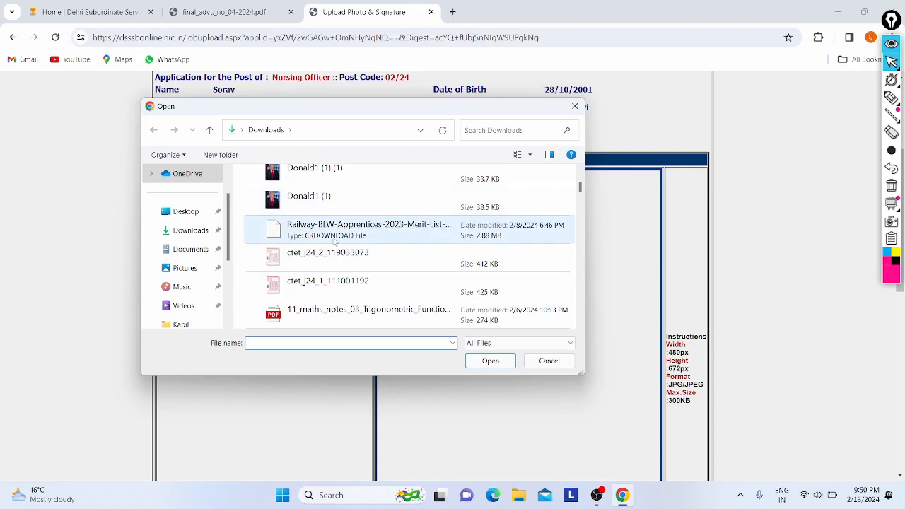
scroll(323, 258, down, 1)
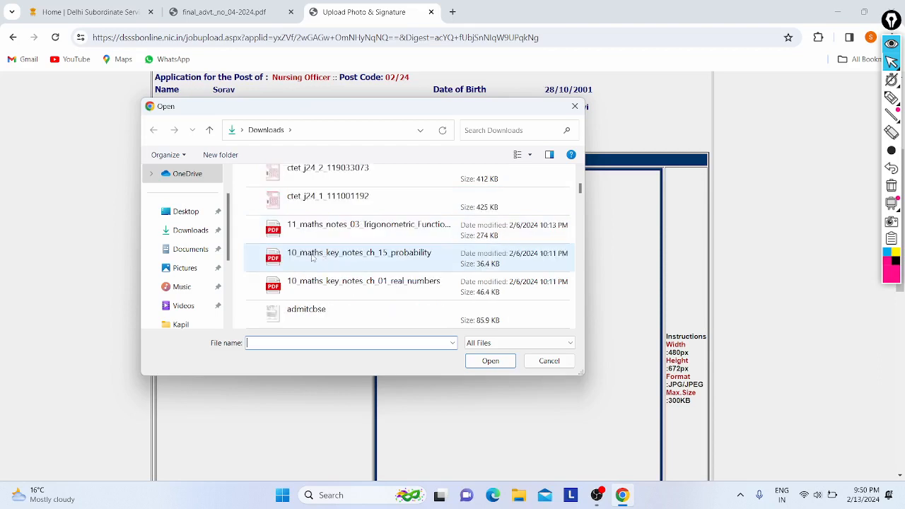
scroll(323, 255, down, 1)
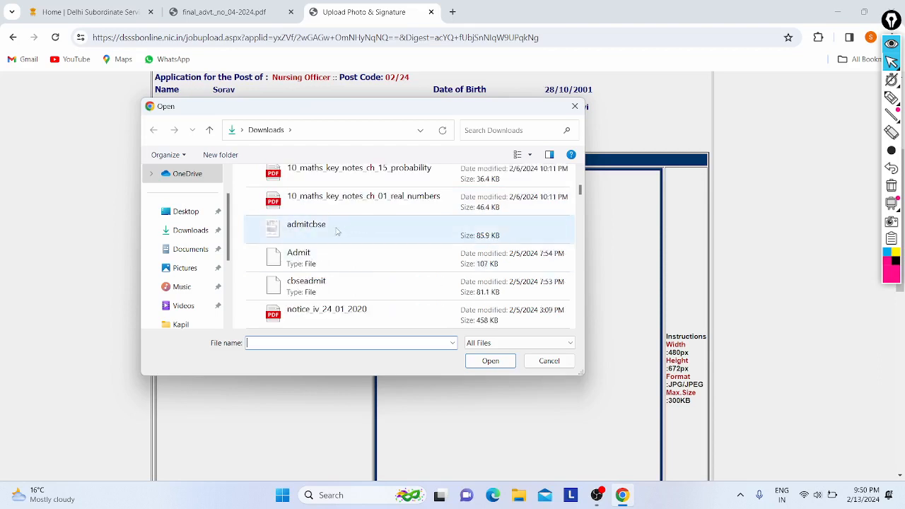
scroll(335, 232, down, 1)
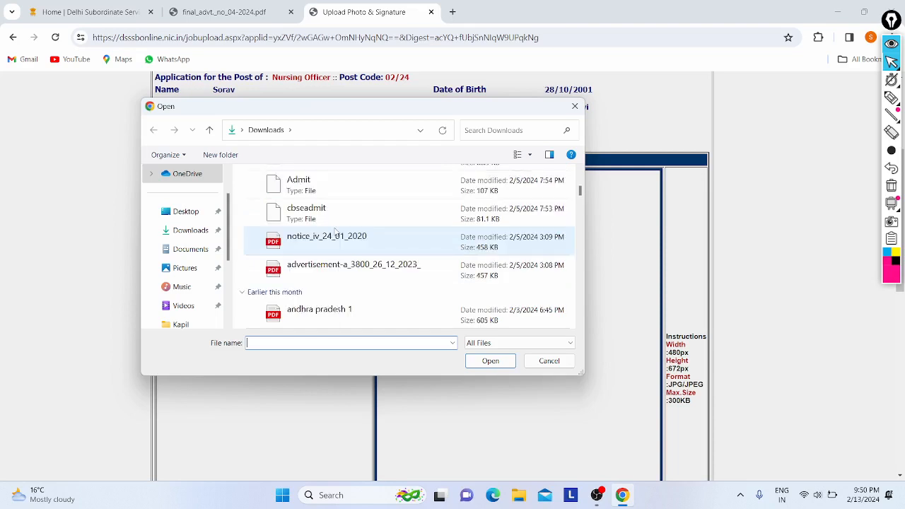
scroll(318, 229, down, 1)
scroll(313, 229, up, 2)
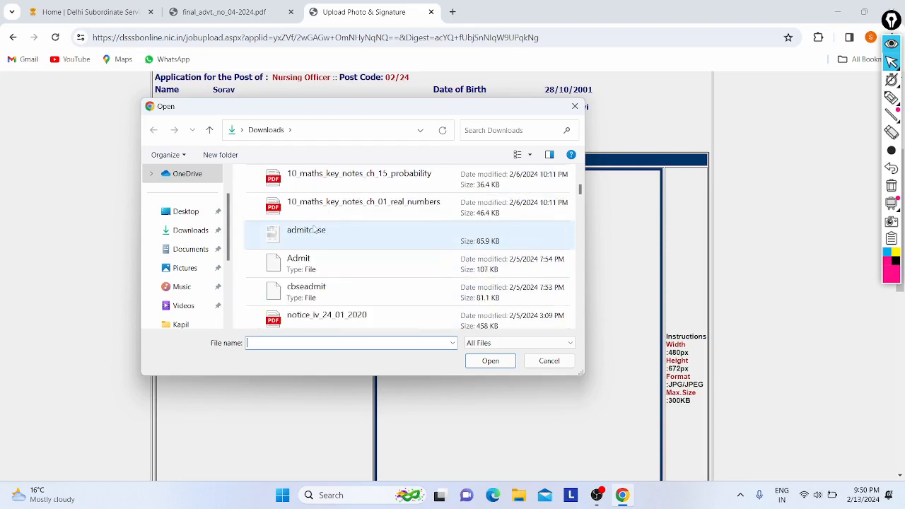
scroll(312, 240, down, 1)
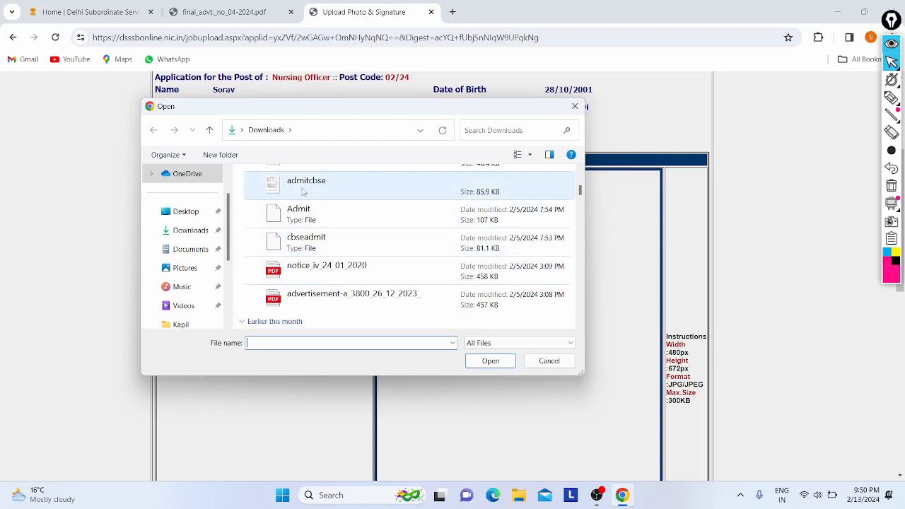
click(302, 192)
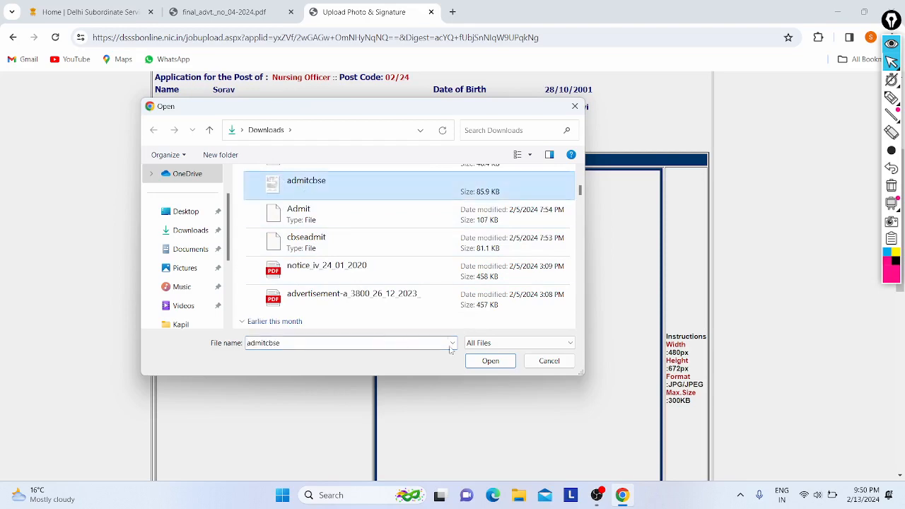
click(486, 361)
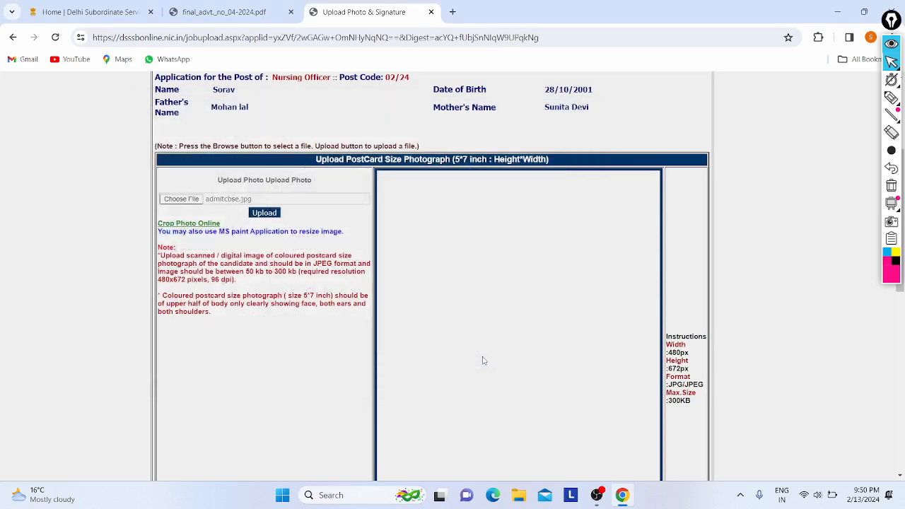
Try uploading admitcbse.jpg and dismiss the invalid-file alert.
click(257, 215)
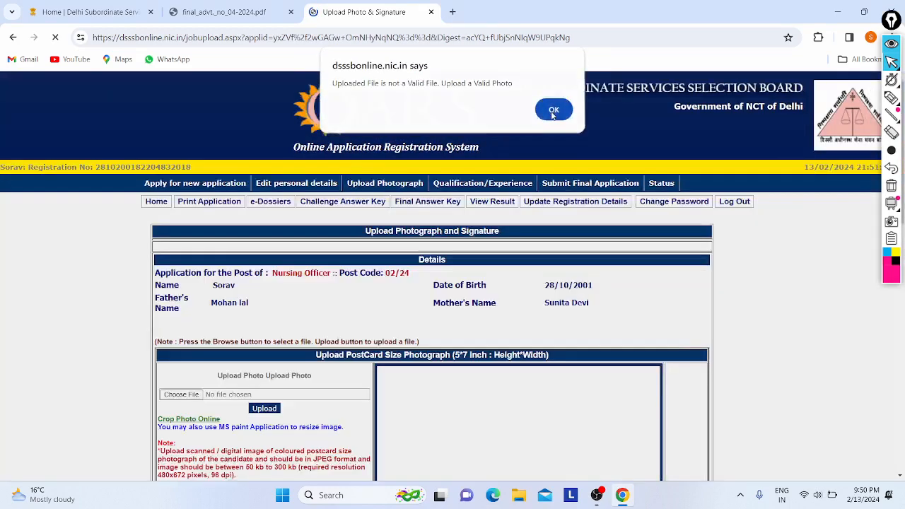
click(552, 112)
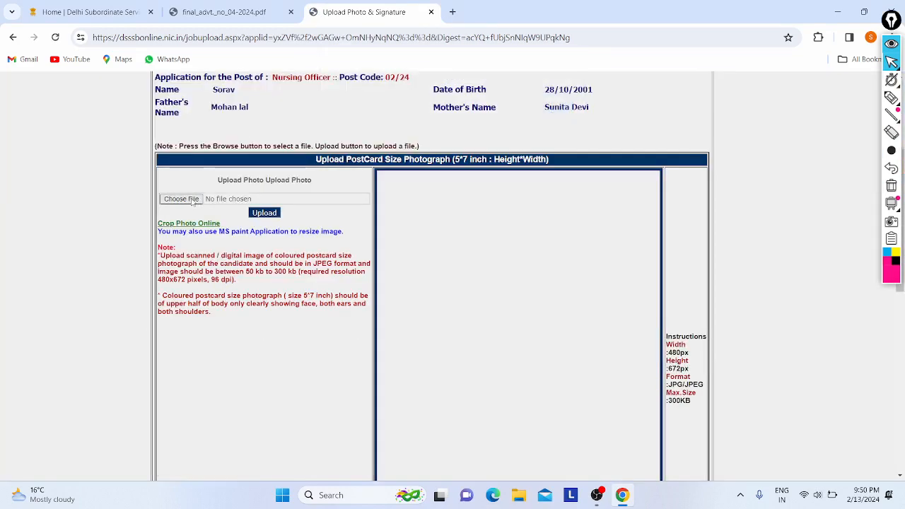
click(190, 200)
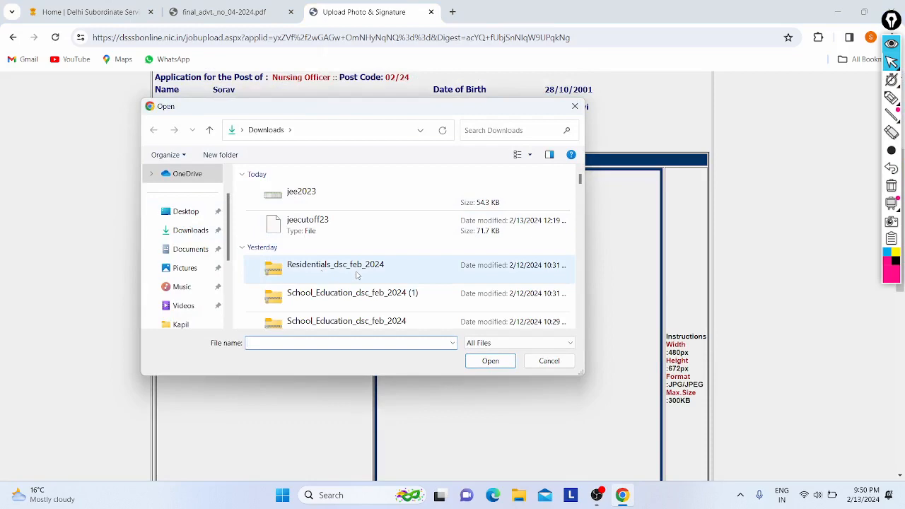
click(550, 362)
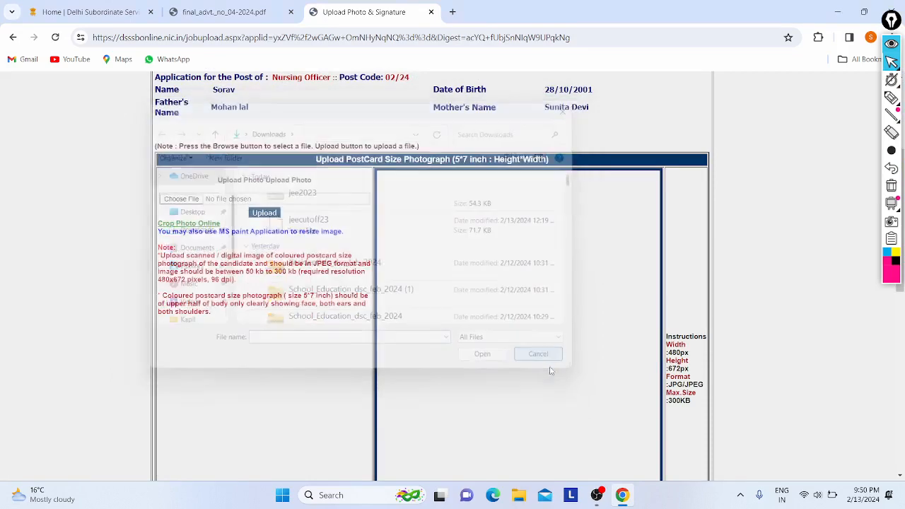
scroll(178, 268, down, 1)
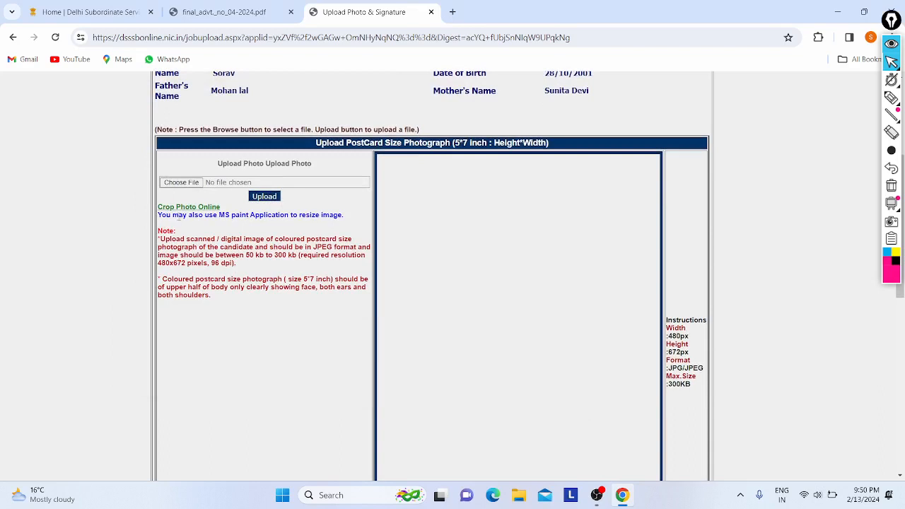
Select jee1.jpg from Downloads and upload it as the candidate photograph.
click(180, 183)
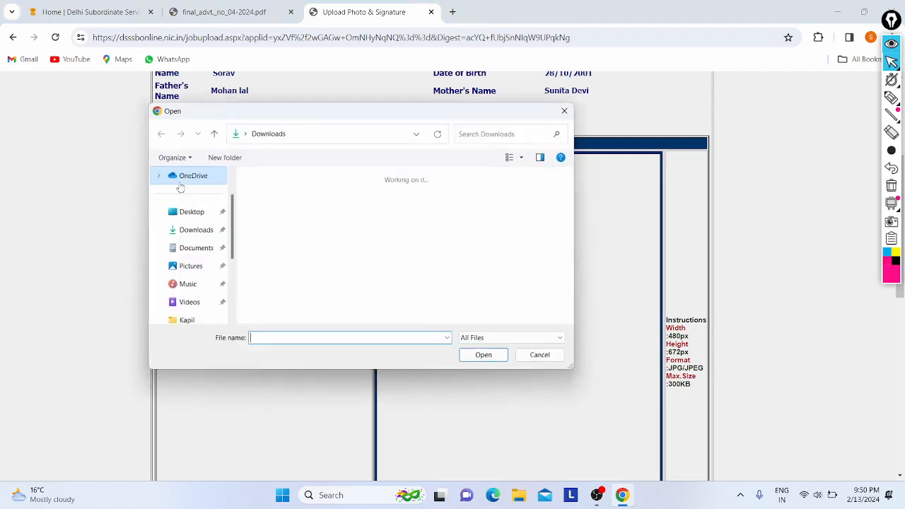
scroll(352, 261, down, 10)
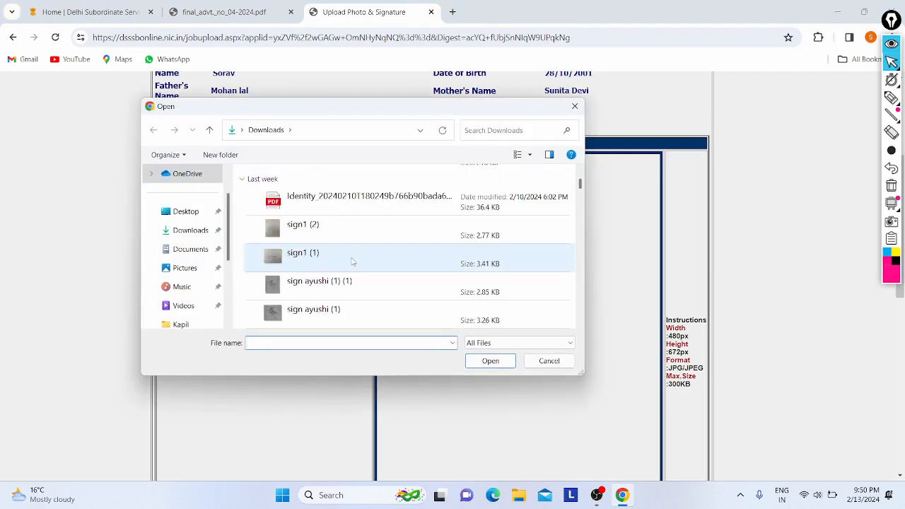
scroll(347, 219, down, 5)
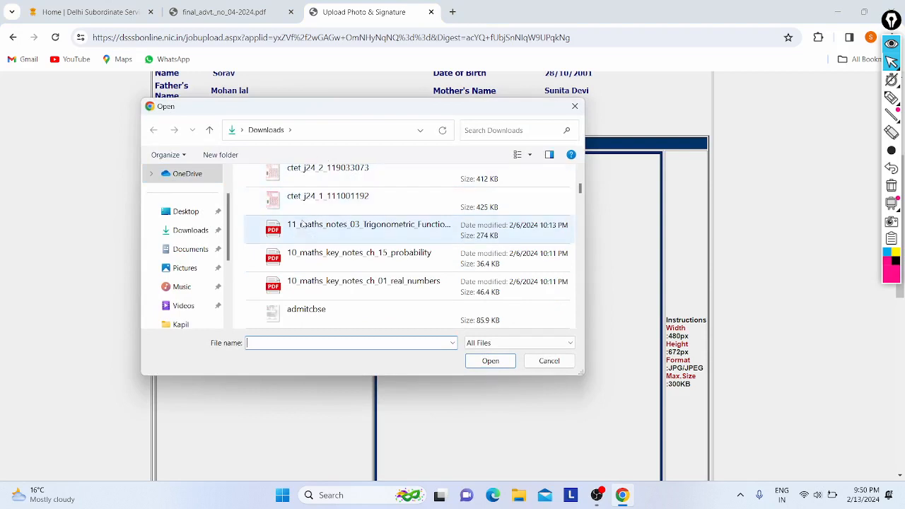
scroll(328, 252, down, 1)
scroll(327, 252, down, 2)
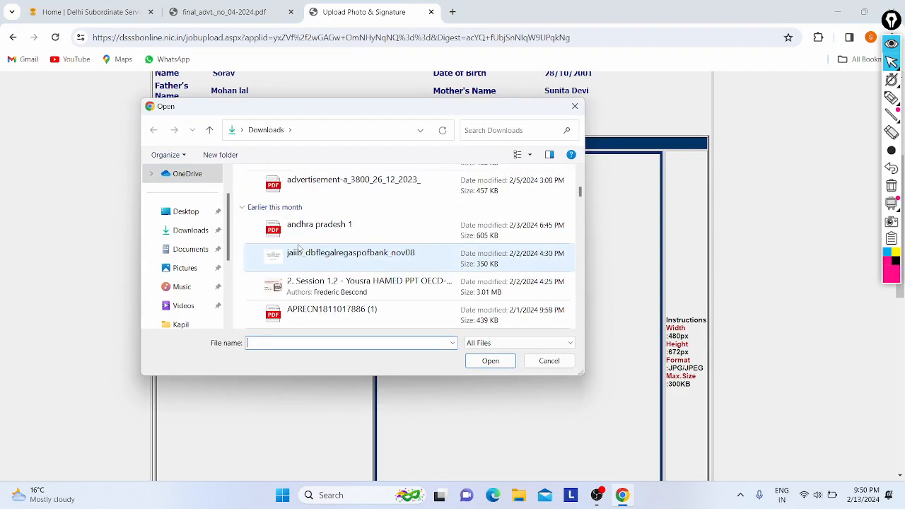
scroll(318, 251, down, 1)
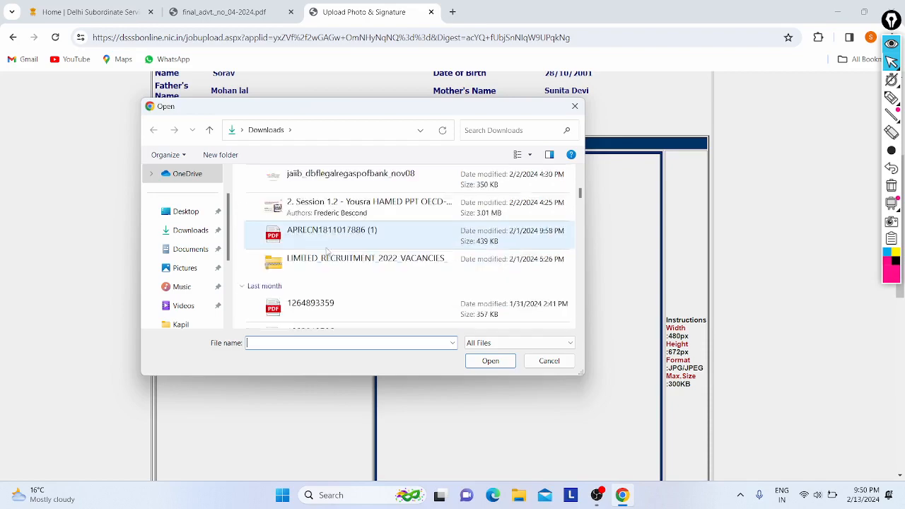
scroll(321, 251, up, 4)
scroll(326, 251, up, 2)
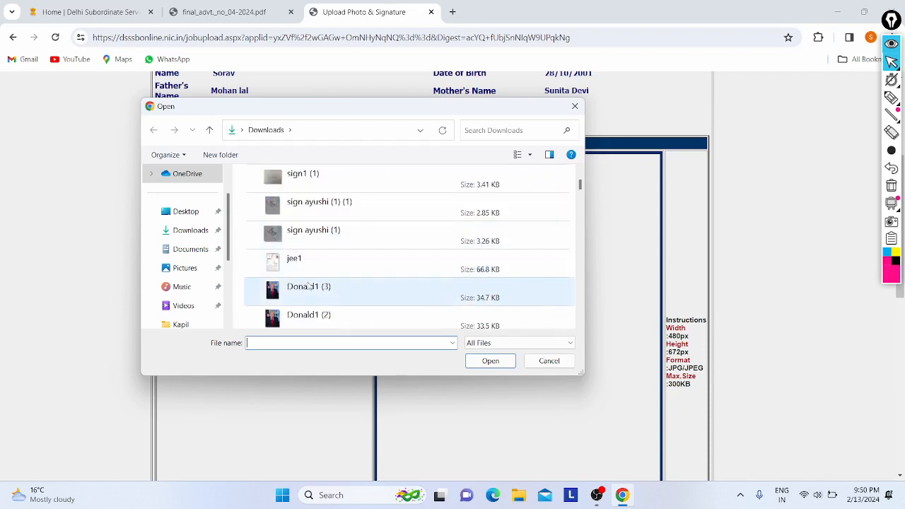
scroll(322, 291, down, 1)
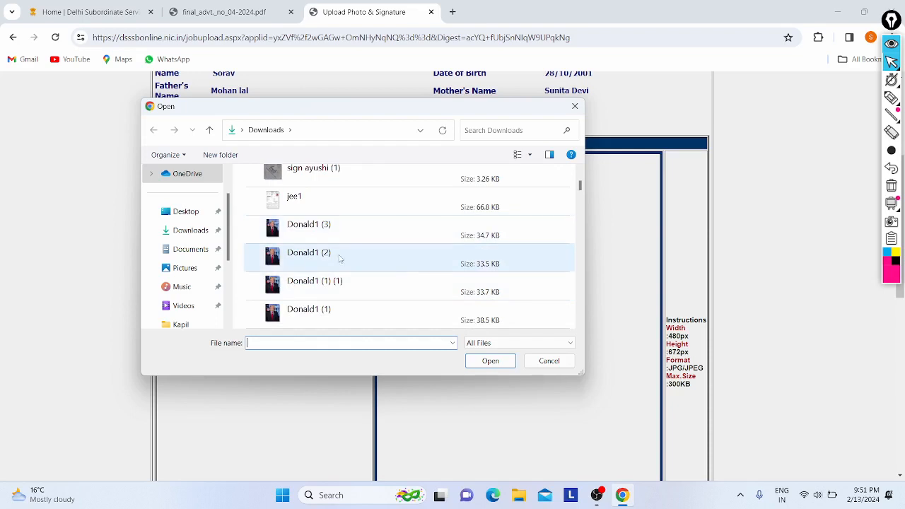
click(308, 196)
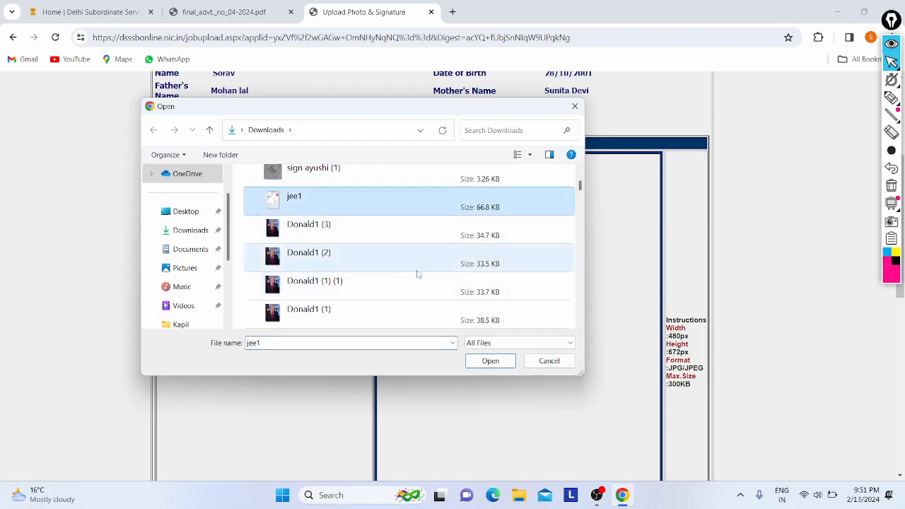
click(490, 361)
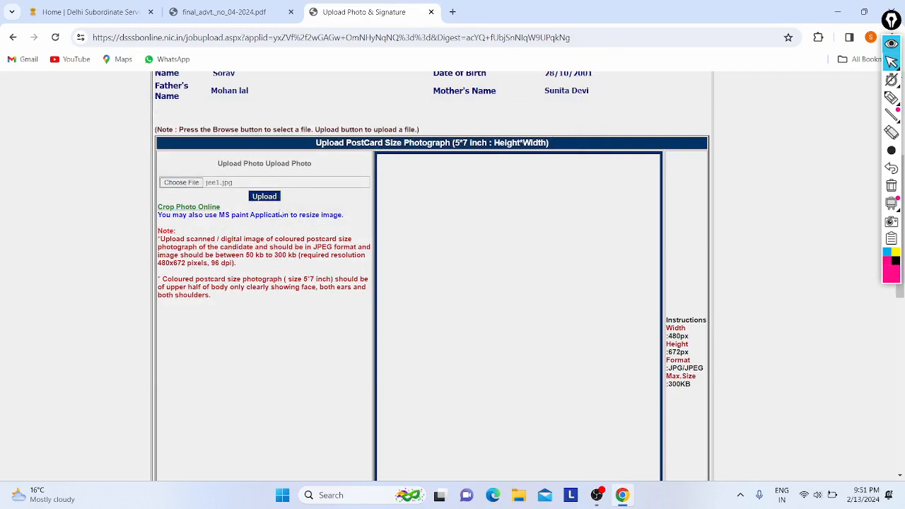
click(263, 197)
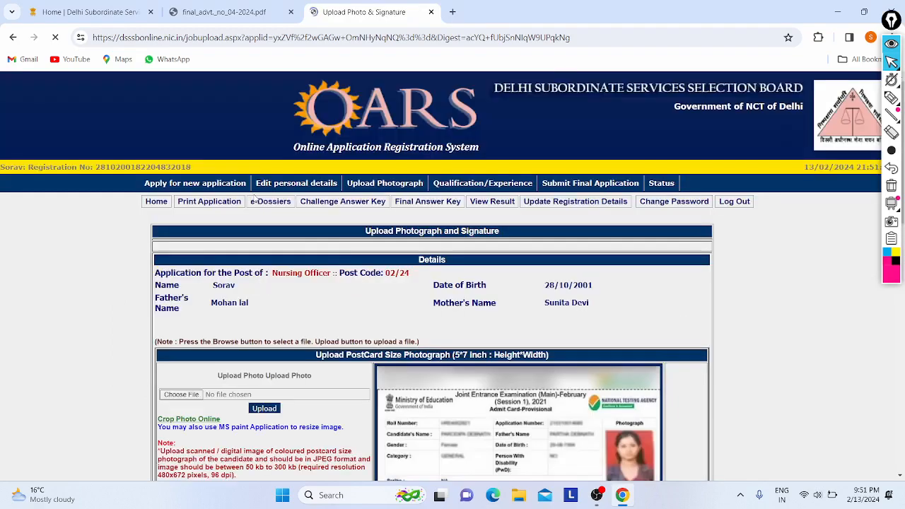
Scroll down to the Upload Signature section.
scroll(421, 204, down, 1)
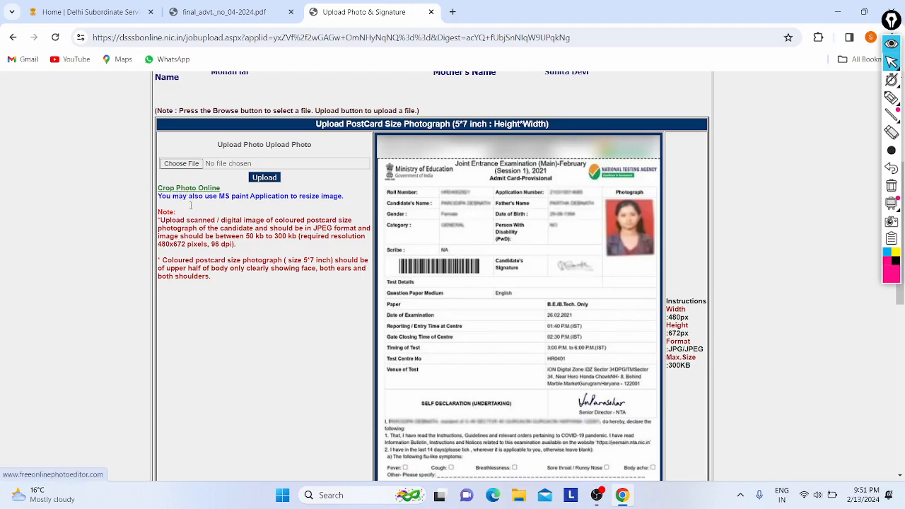
scroll(230, 290, down, 2)
scroll(230, 290, down, 5)
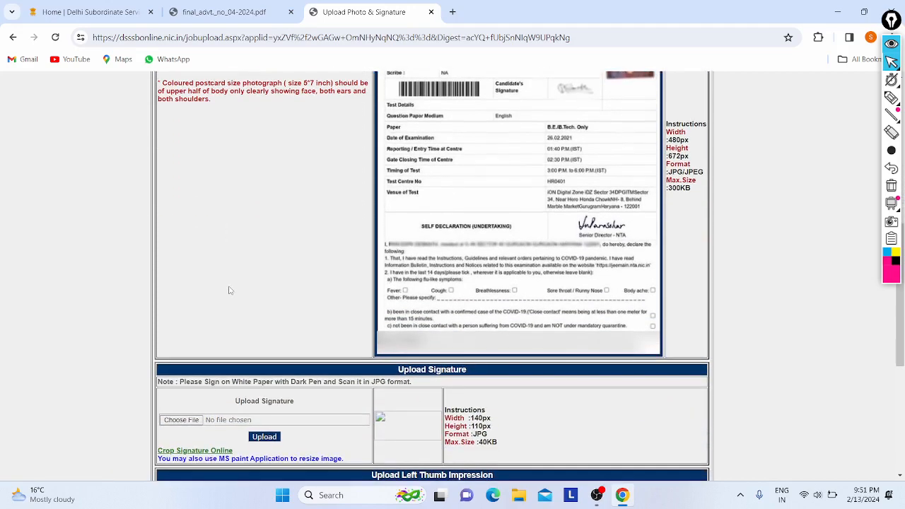
scroll(251, 223, down, 1)
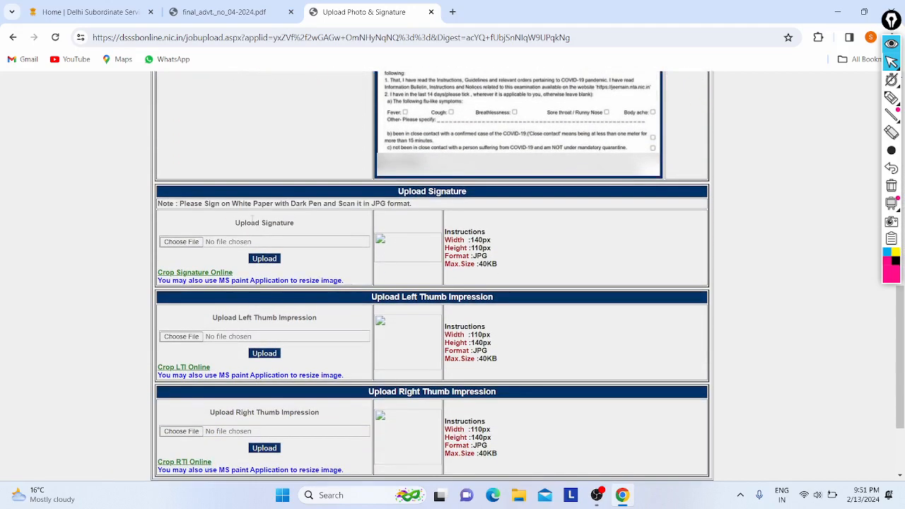
Select sign1 (1).jpg from Downloads and upload it as the signature.
click(195, 242)
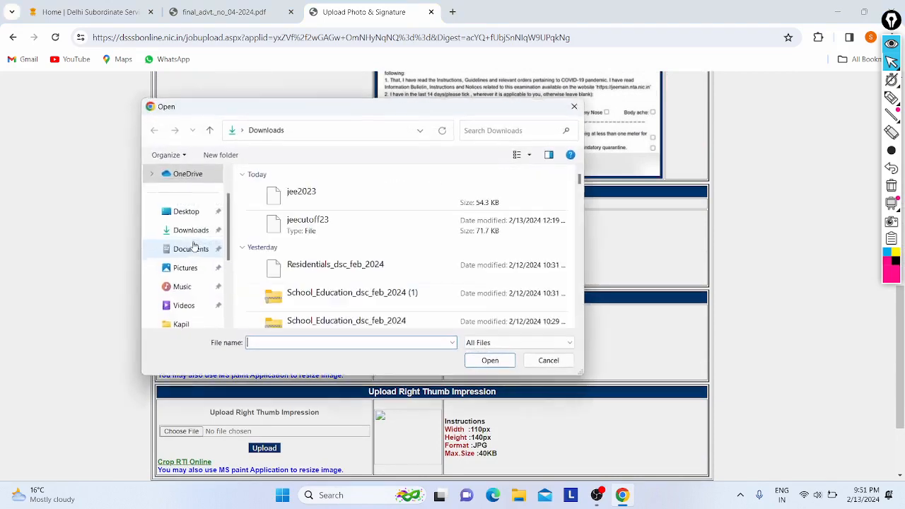
click(548, 361)
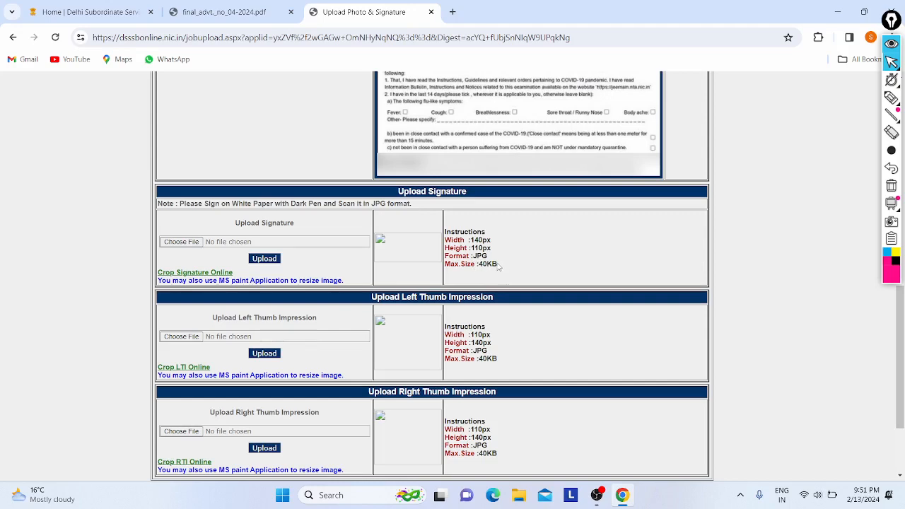
click(198, 244)
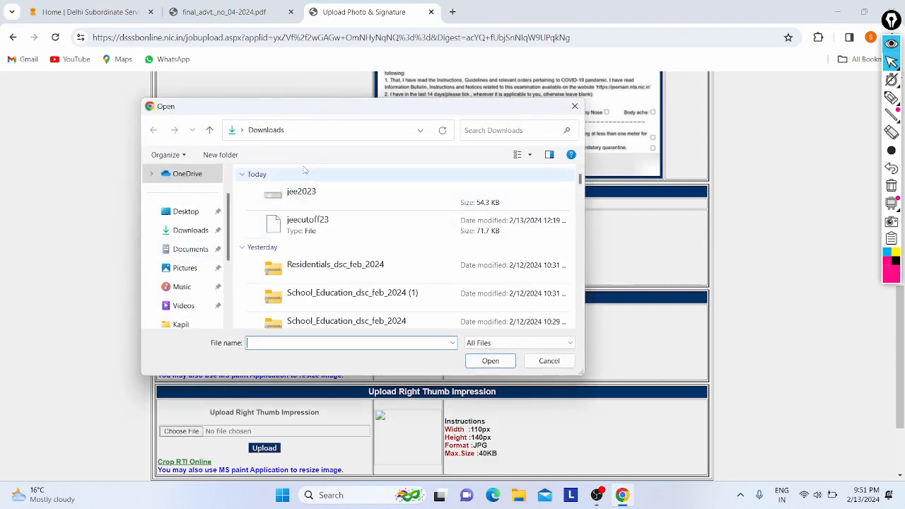
scroll(330, 233, down, 2)
scroll(330, 232, down, 3)
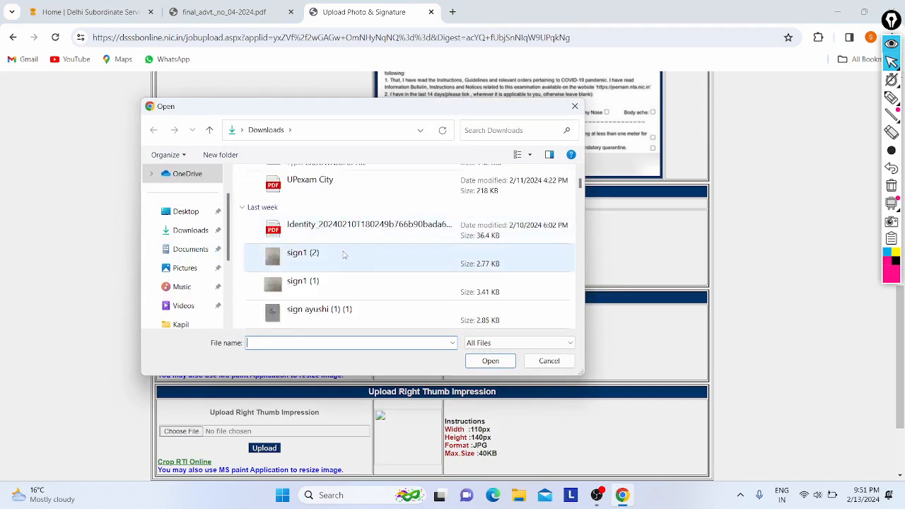
click(302, 282)
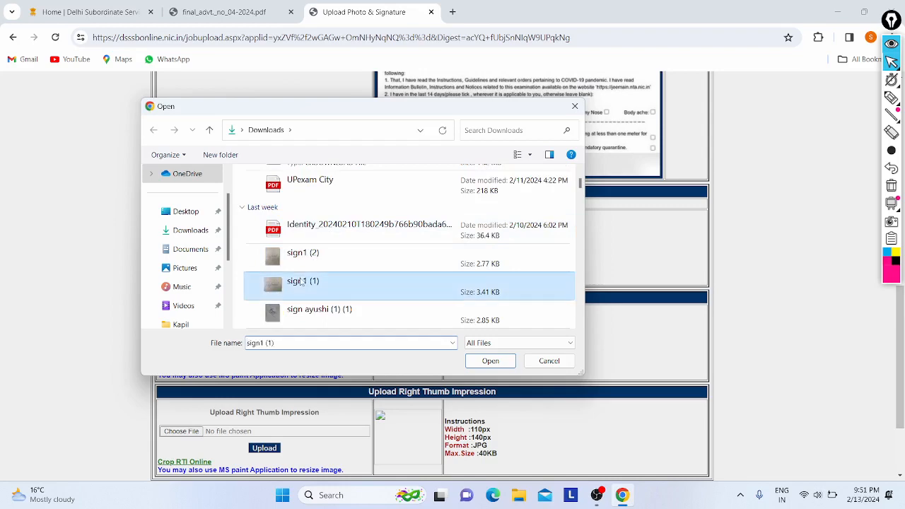
click(483, 362)
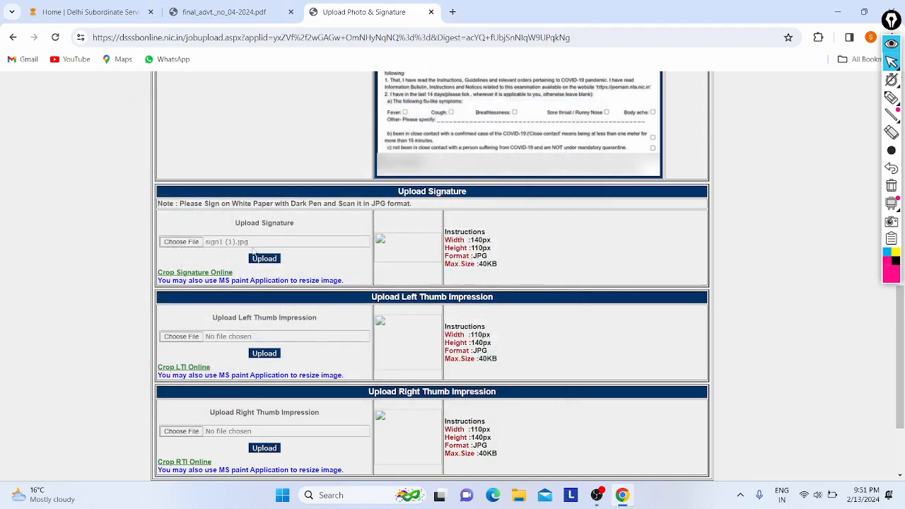
click(259, 258)
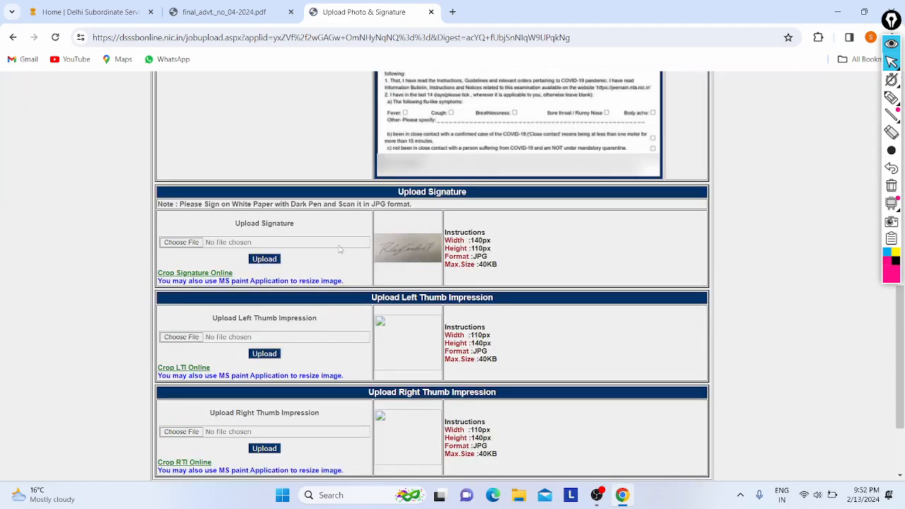
scroll(394, 258, down, 1)
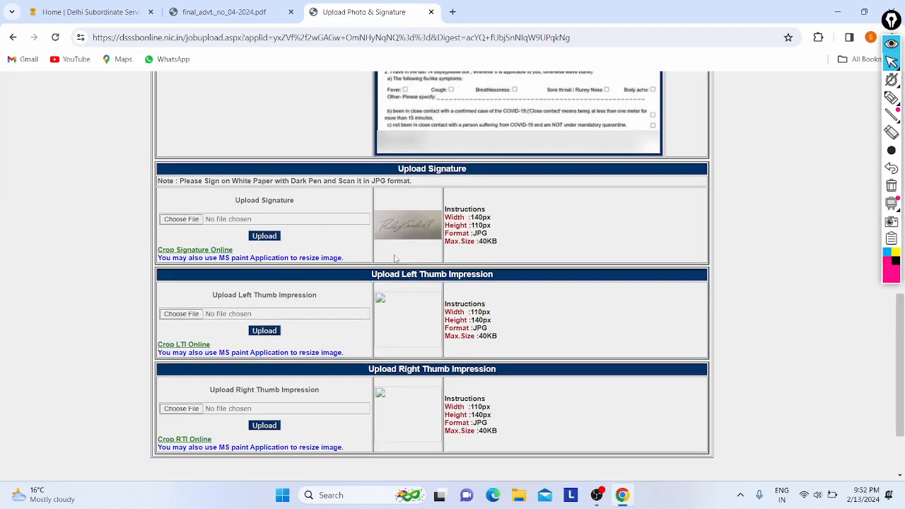
Upload sign1 (2).jpg as the left thumb impression.
scroll(263, 236, down, 2)
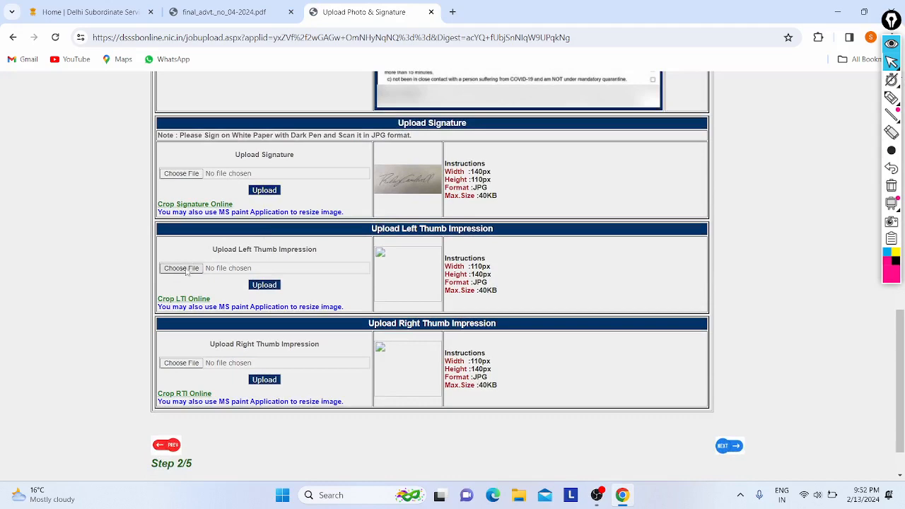
click(185, 272)
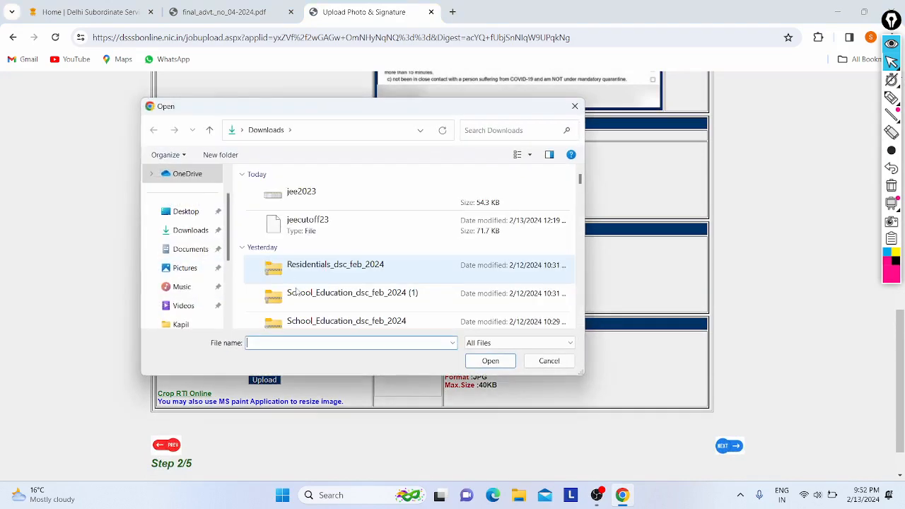
text(Si)
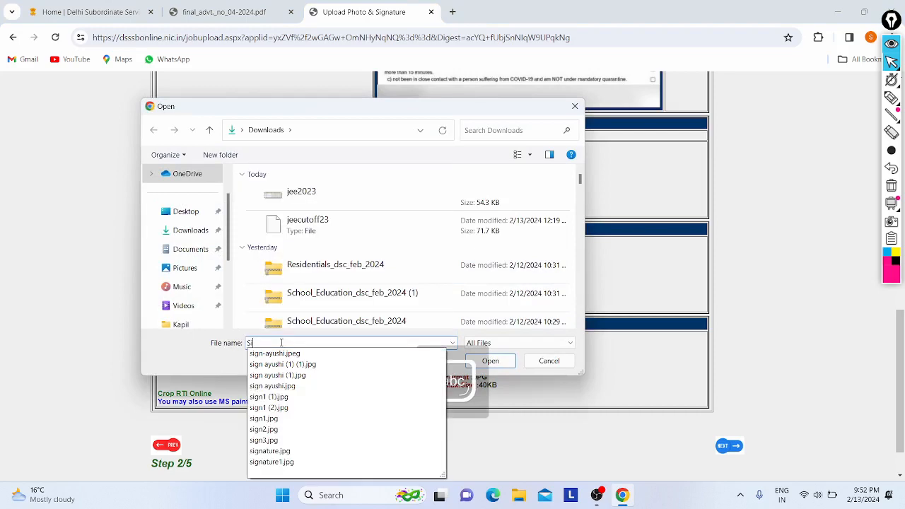
text(g)
scroll(304, 273, down, 8)
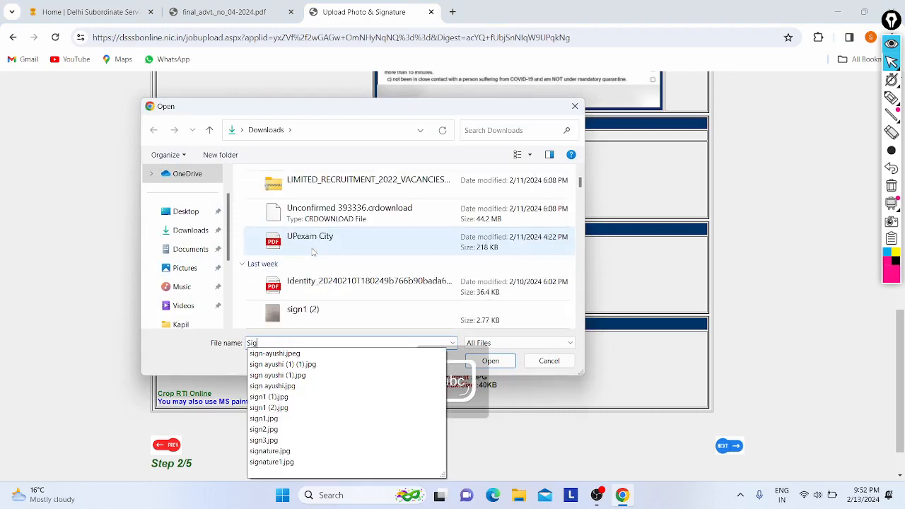
click(301, 226)
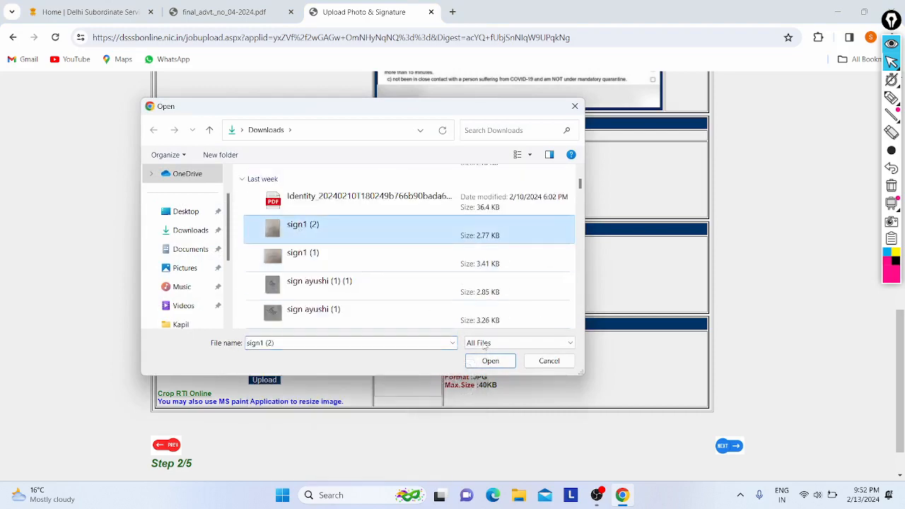
click(506, 365)
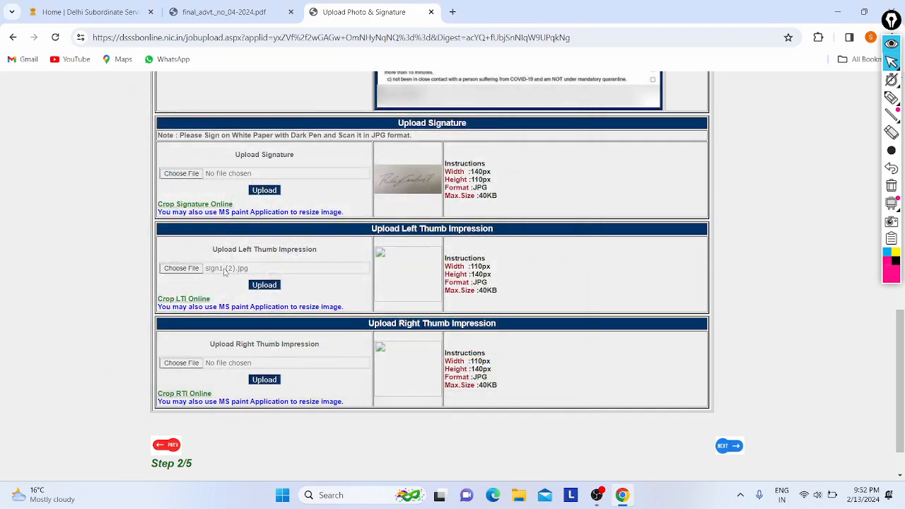
scroll(223, 267, down, 1)
click(264, 245)
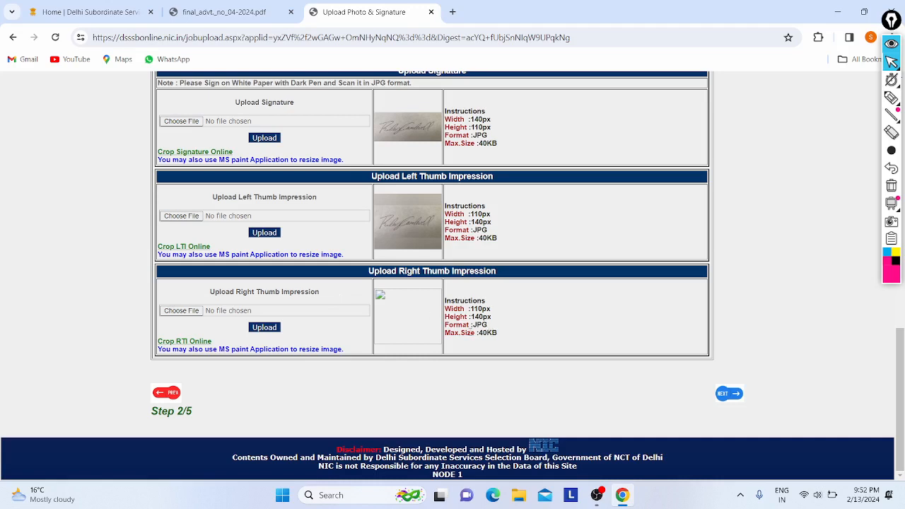
Upload sign1 (2).jpg as the right thumb impression and continue to Step 3/5.
drag(470, 306, 511, 322)
click(511, 322)
click(181, 310)
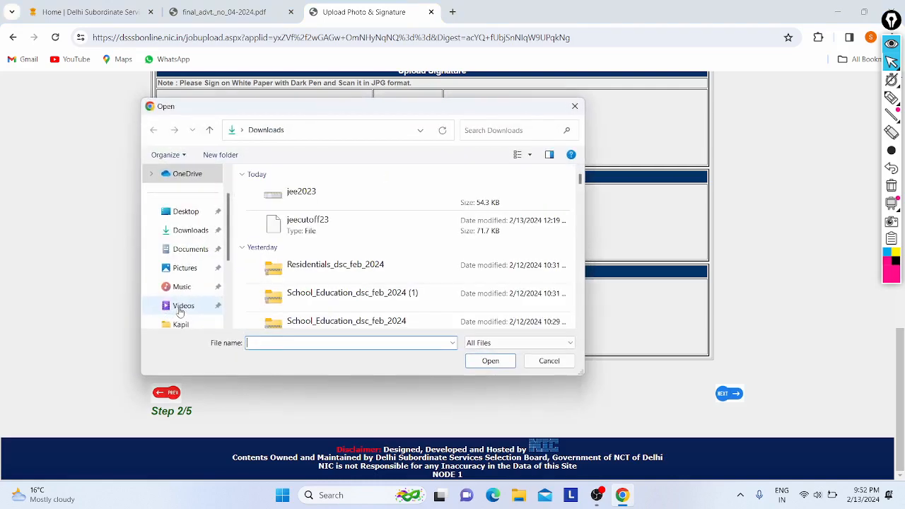
scroll(314, 224, down, 3)
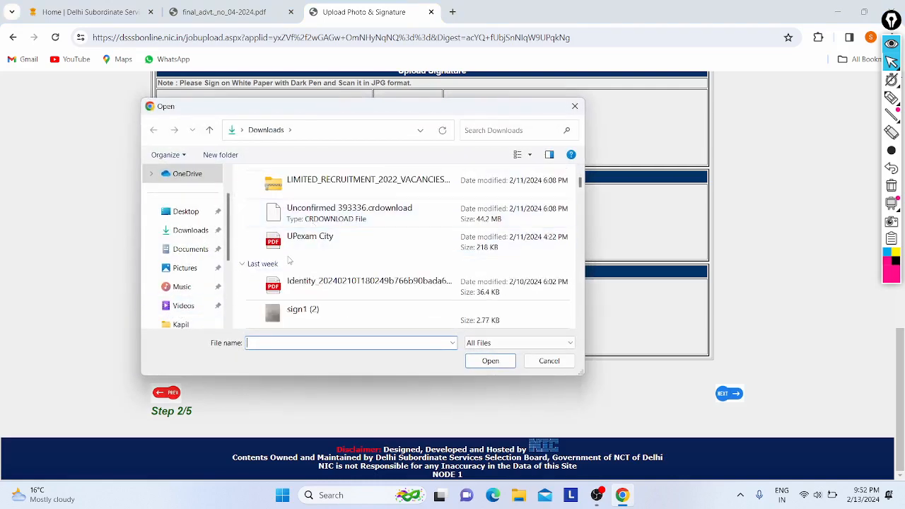
click(292, 309)
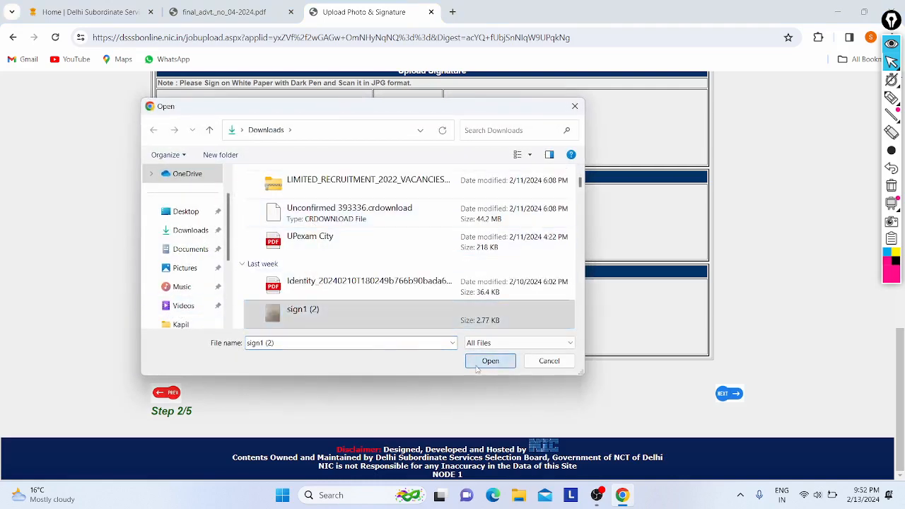
click(479, 365)
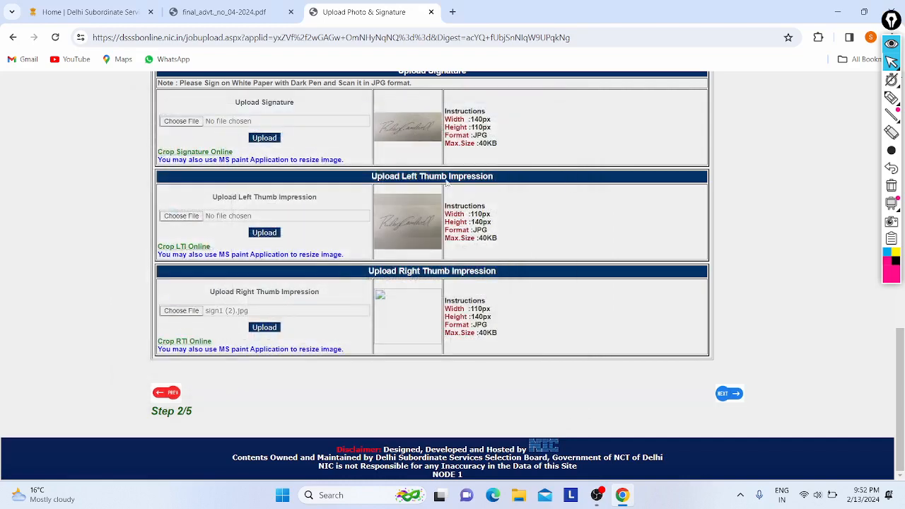
click(264, 328)
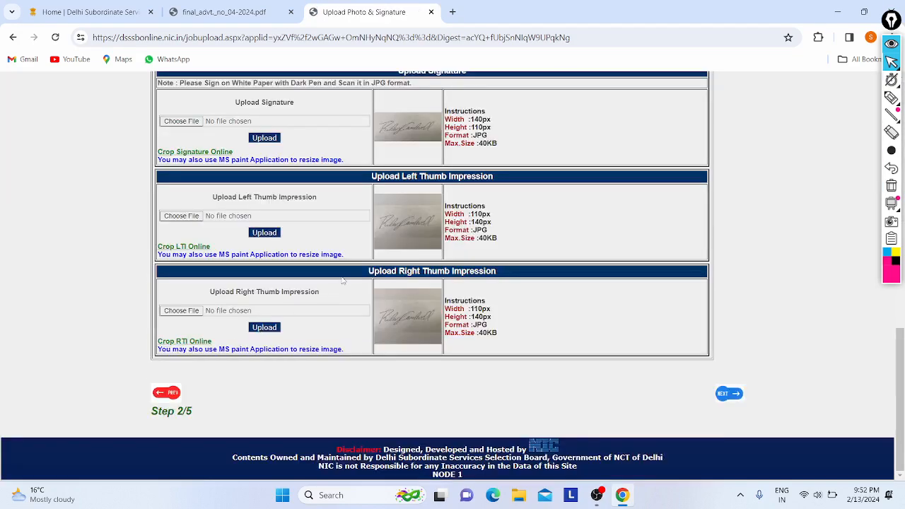
click(722, 395)
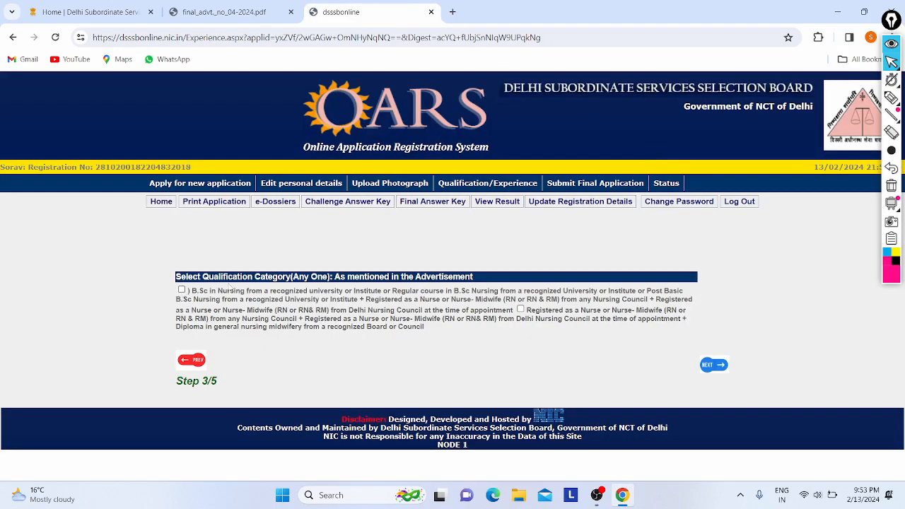
Tick the B.Sc in Nursing qualification category to reveal the essential educational details form.
drag(191, 290, 435, 293)
click(453, 293)
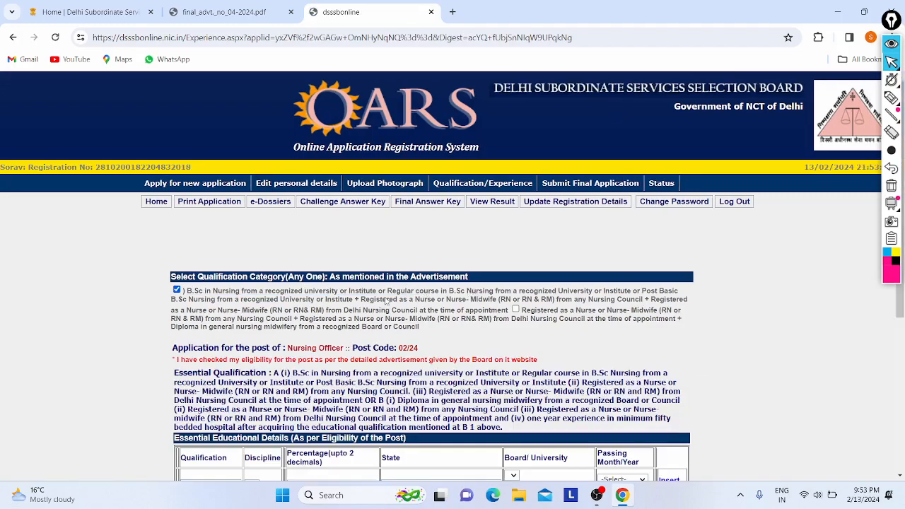
scroll(387, 301, down, 1)
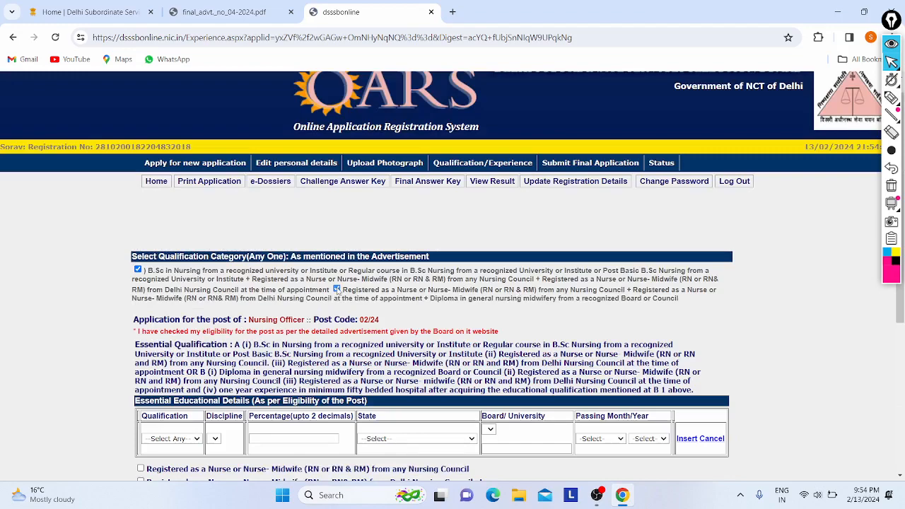
Untick the second category and set qualification Graduation with discipline B.Sc in Nursing.
click(337, 290)
scroll(245, 280, down, 3)
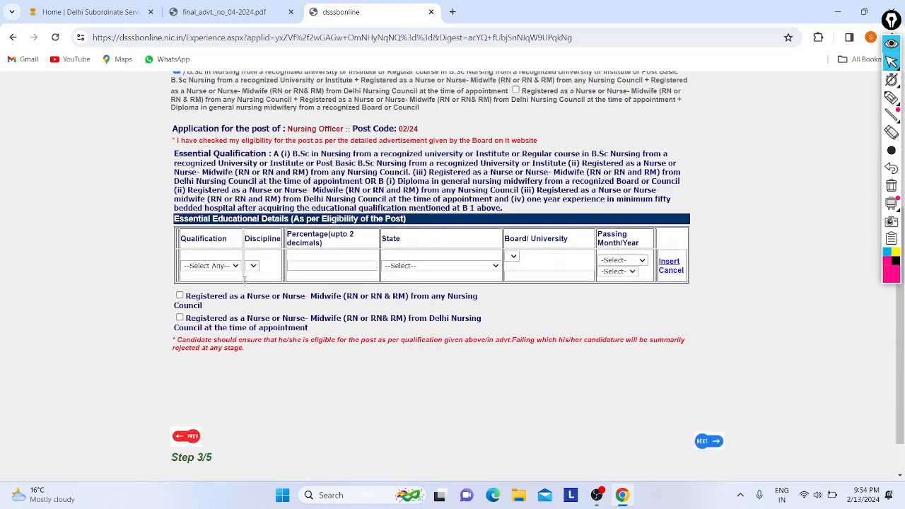
scroll(235, 218, up, 1)
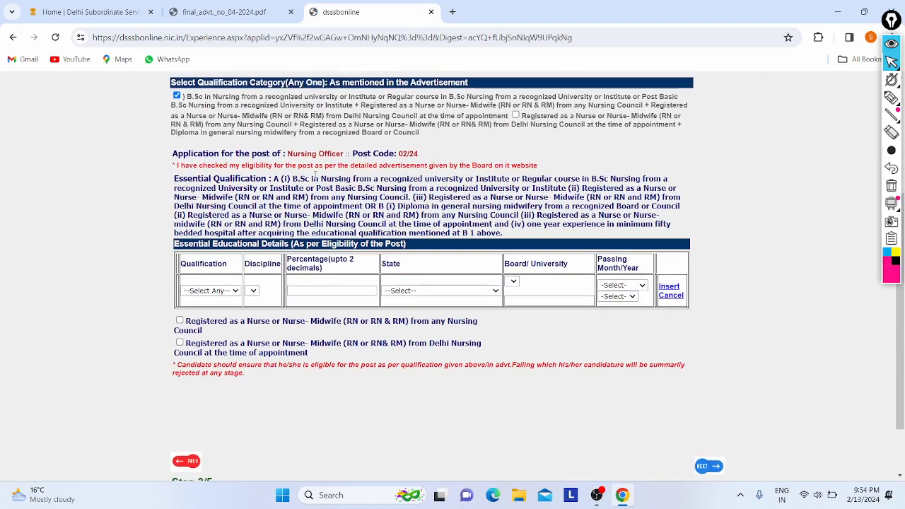
click(208, 291)
click(203, 309)
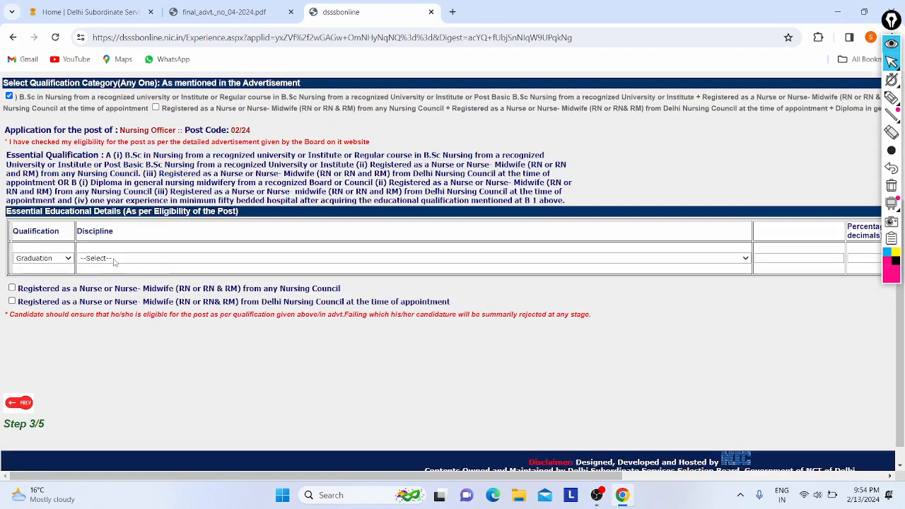
click(116, 260)
click(108, 276)
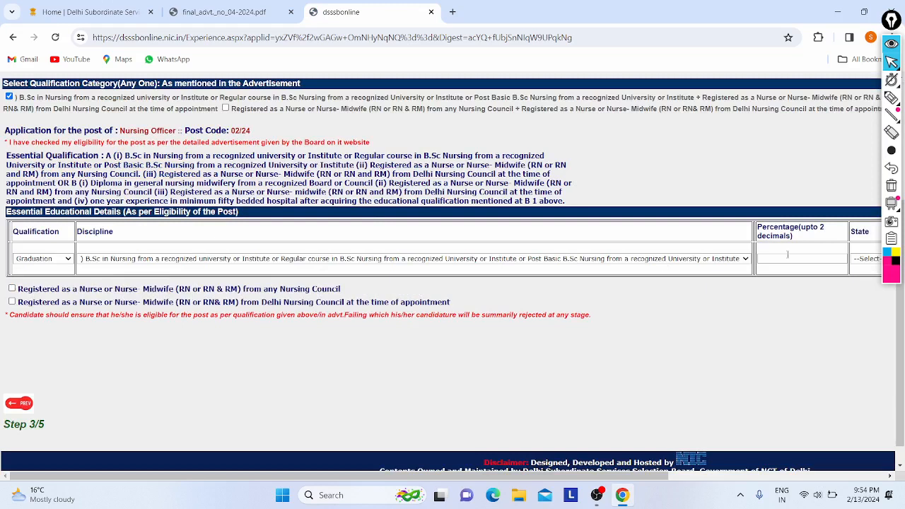
Enter 94 percent, state DELHI and board Guru Gobind Singh Indraprastha University.
click(786, 258)
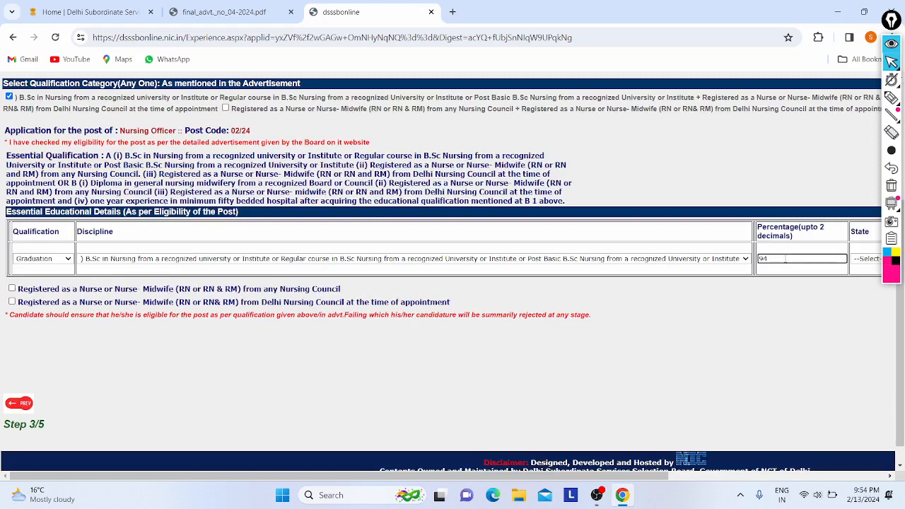
click(735, 321)
scroll(789, 303, right, 3)
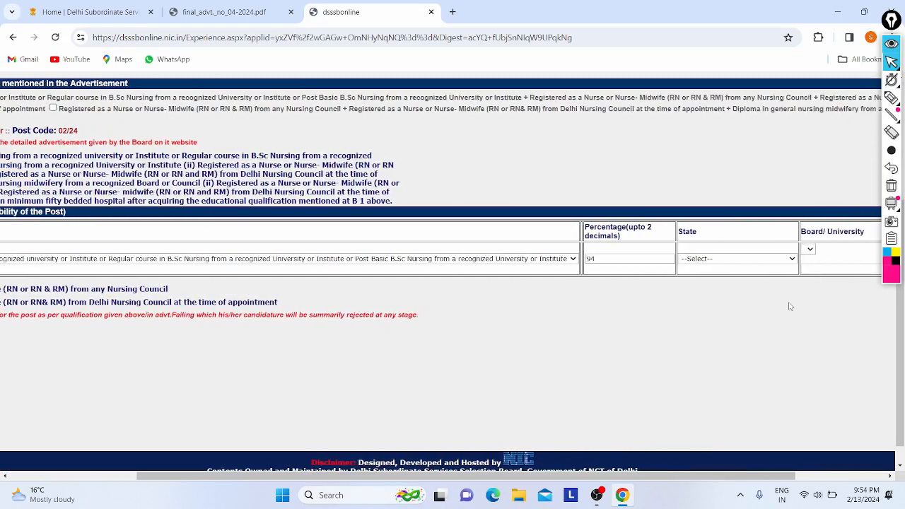
click(760, 259)
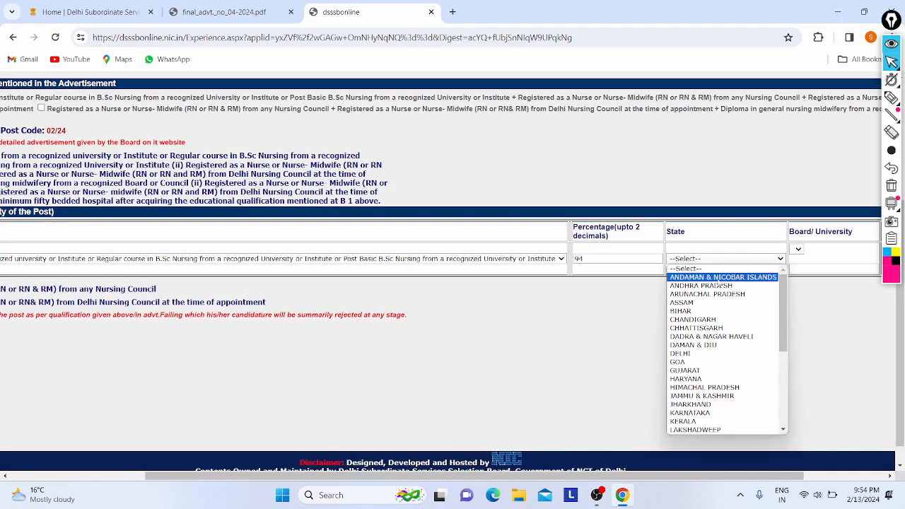
click(710, 353)
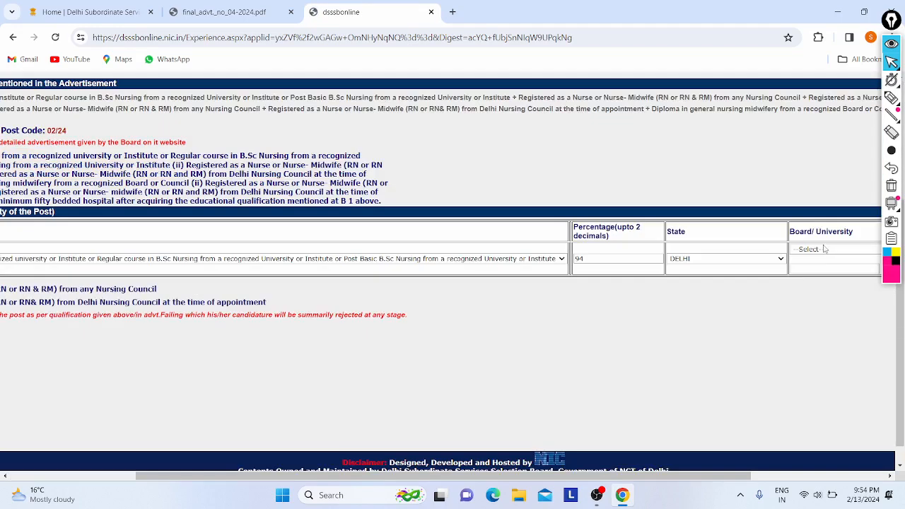
click(823, 249)
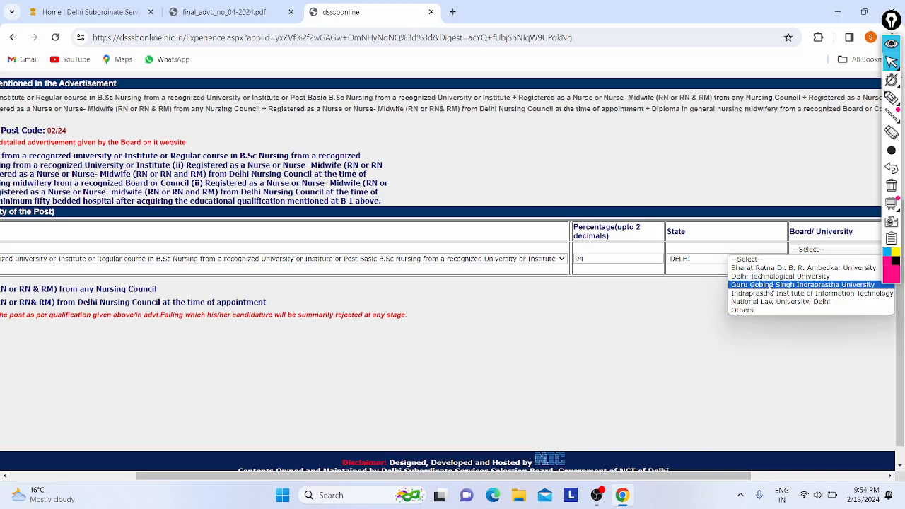
click(770, 286)
Set the passing date to March 2020 and insert the qualification row.
scroll(657, 269, down, 1)
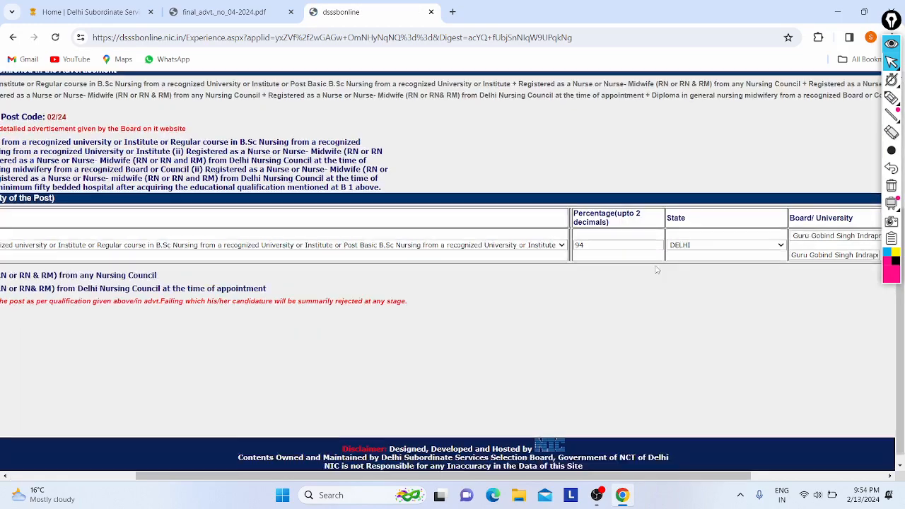
scroll(656, 269, right, 1)
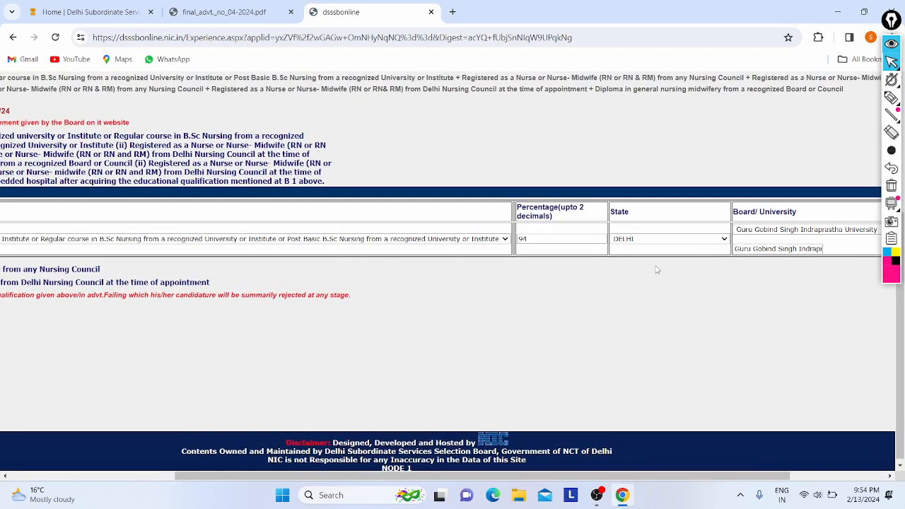
scroll(656, 269, right, 2)
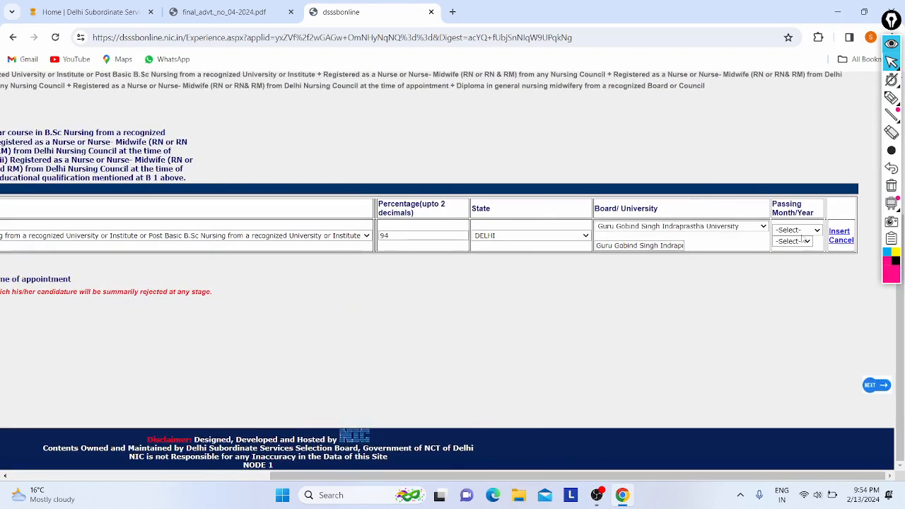
click(802, 230)
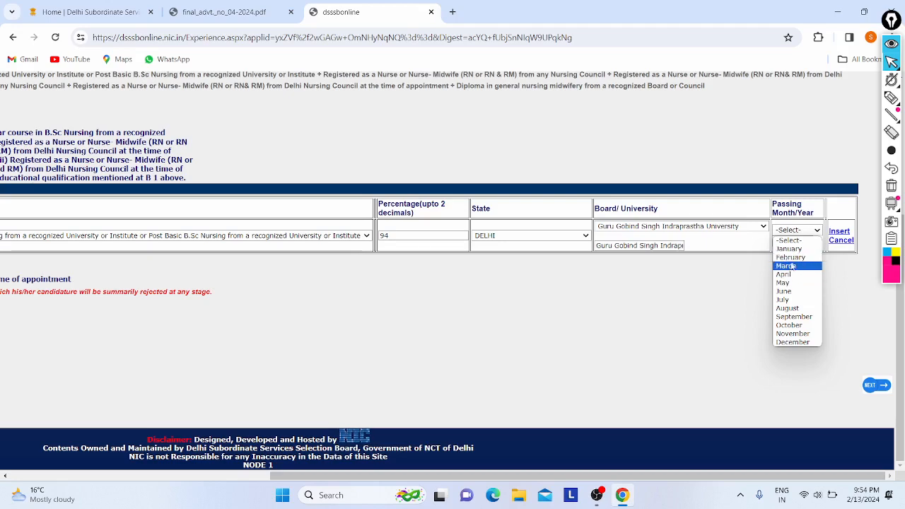
click(789, 267)
click(797, 241)
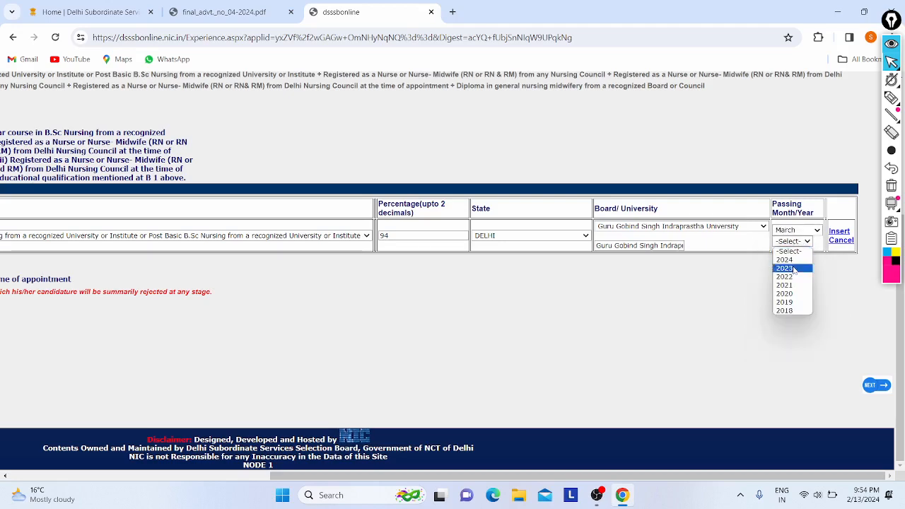
click(789, 294)
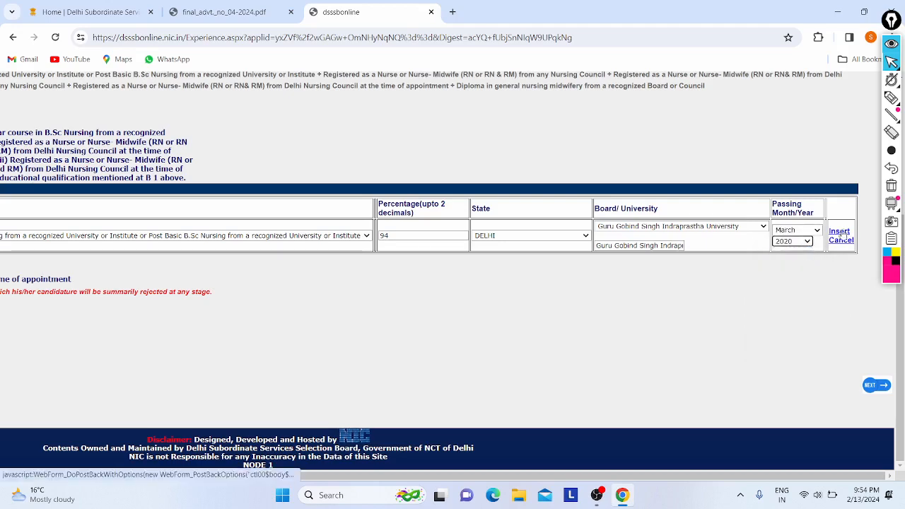
click(841, 232)
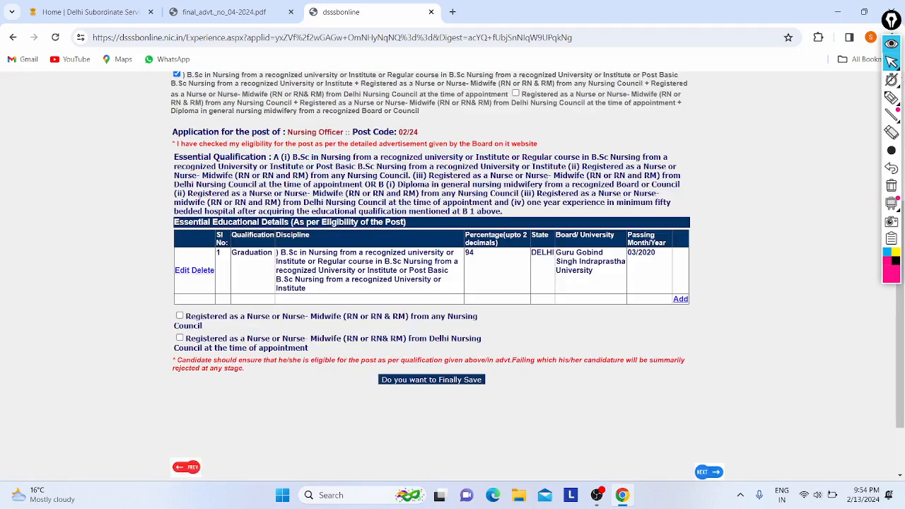
Tick the 'Registered as a Nurse or Nurse-Midwife (RN or RN & RM)' box for any Nursing Council.
scroll(558, 85, down, 1)
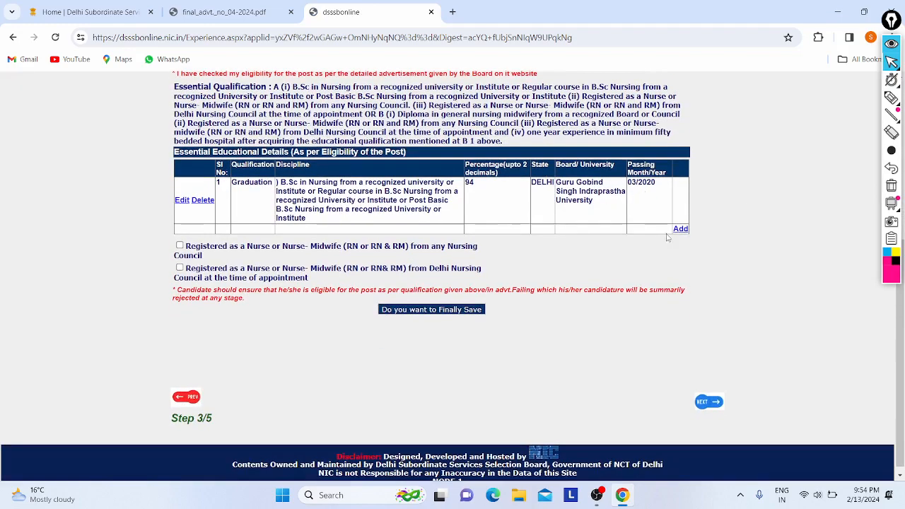
scroll(305, 225, down, 1)
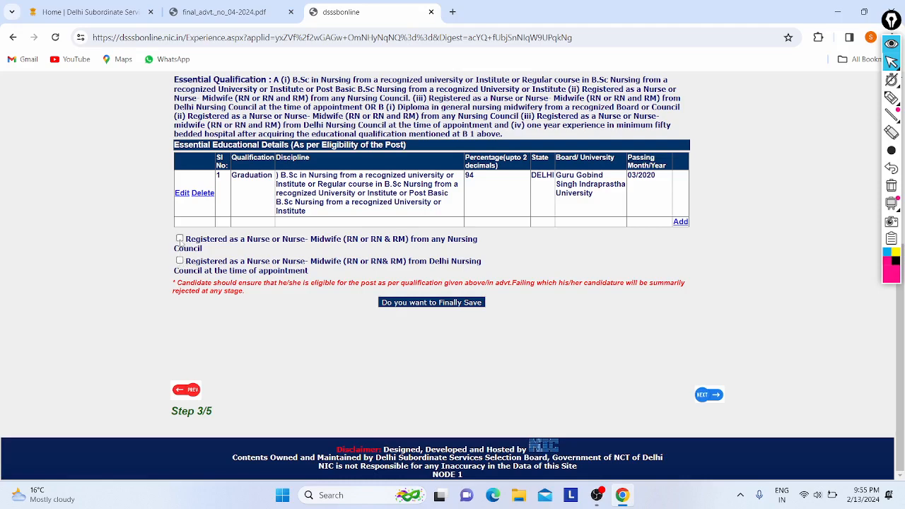
click(180, 239)
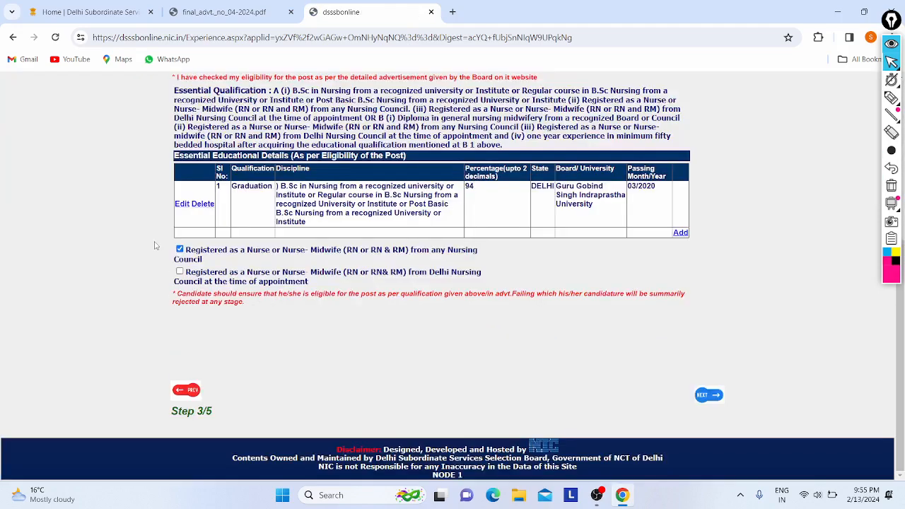
Try to proceed, dismiss the mandatory-checkbox alert, tick the second category and choose Diploma.
click(707, 396)
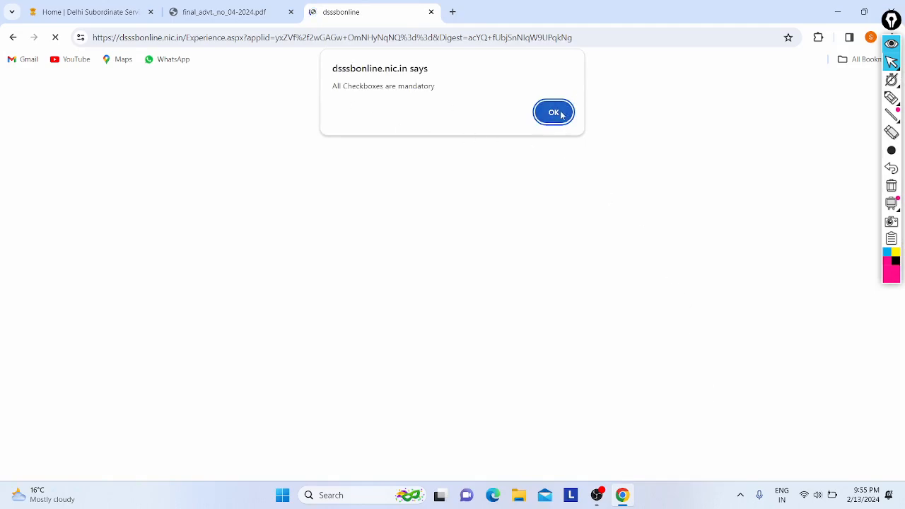
click(554, 113)
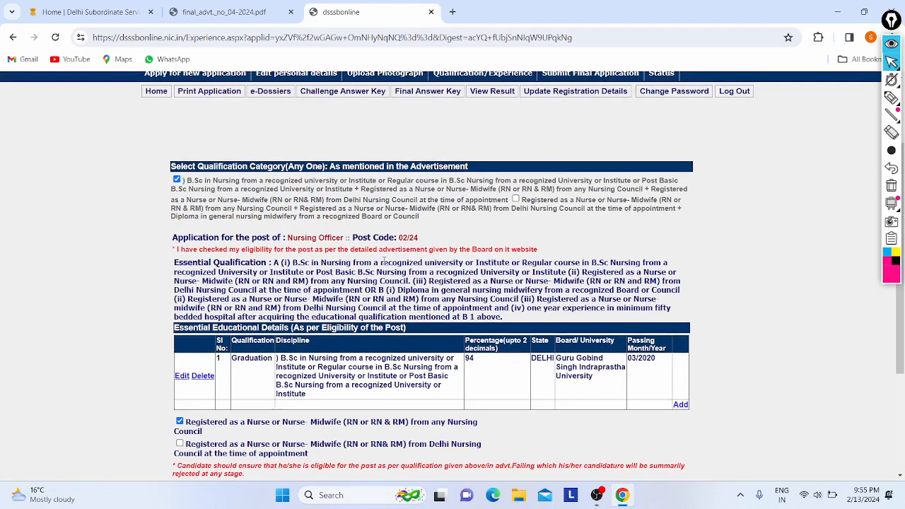
click(515, 199)
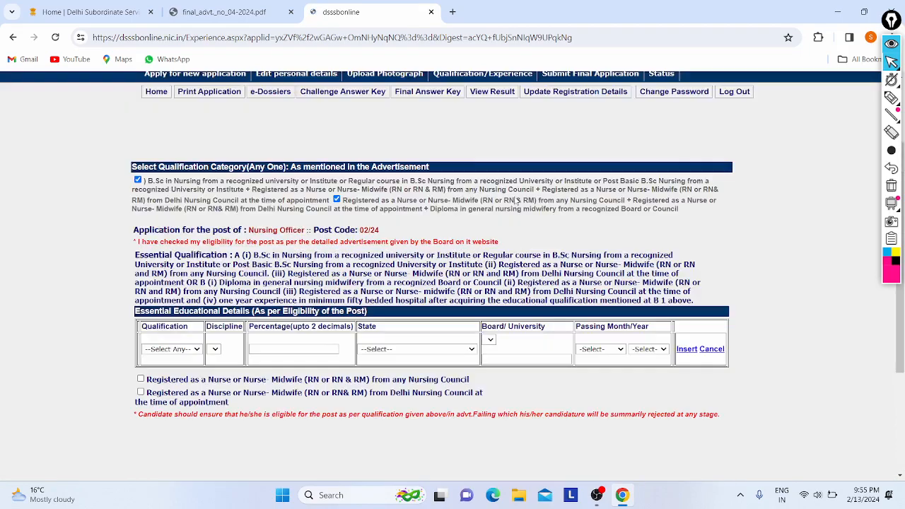
scroll(304, 252, down, 2)
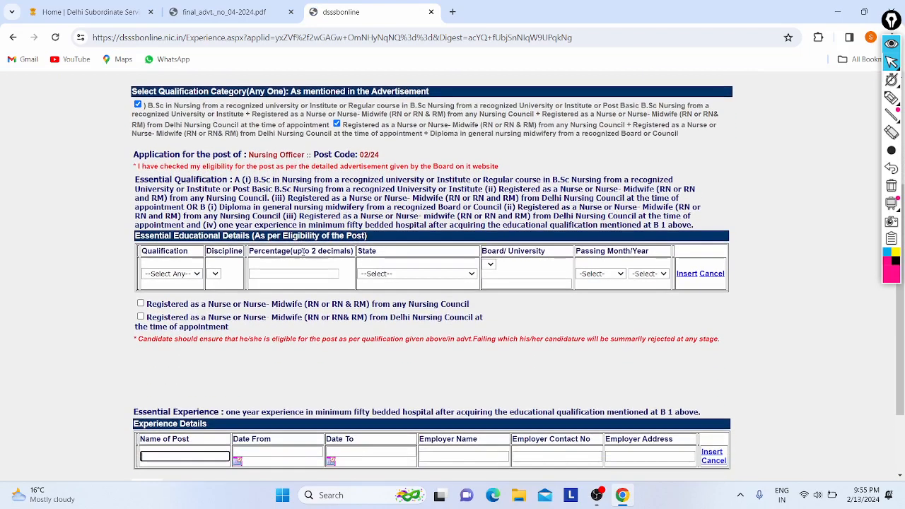
click(181, 274)
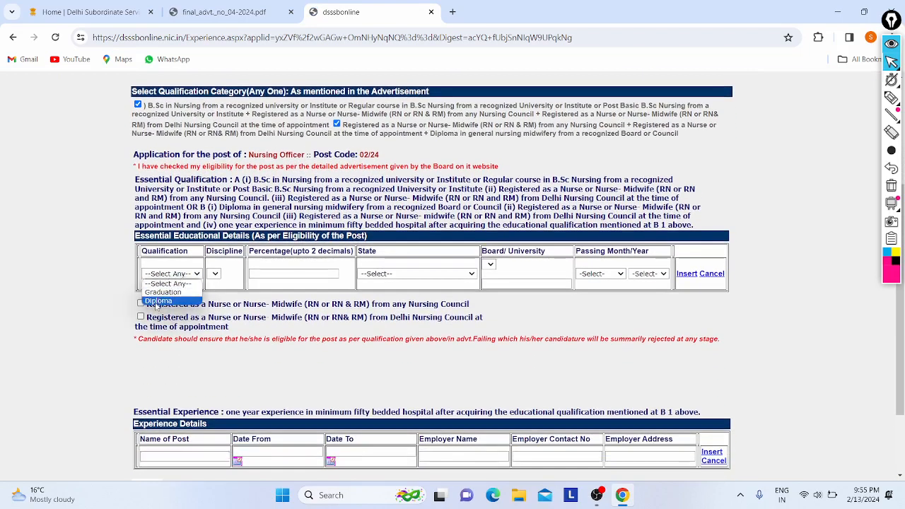
click(159, 301)
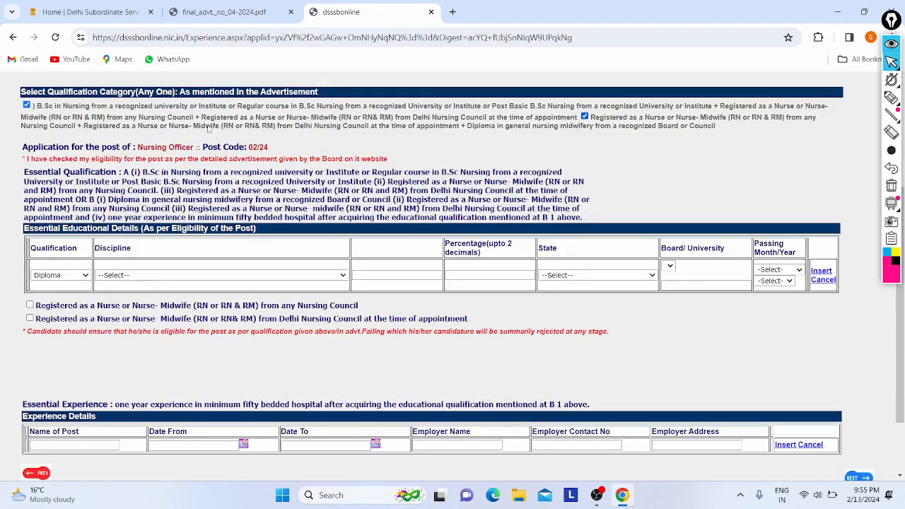
Untick the second qualification category, leave the qualification list unchanged, then re-tick the category.
drag(205, 118, 380, 126)
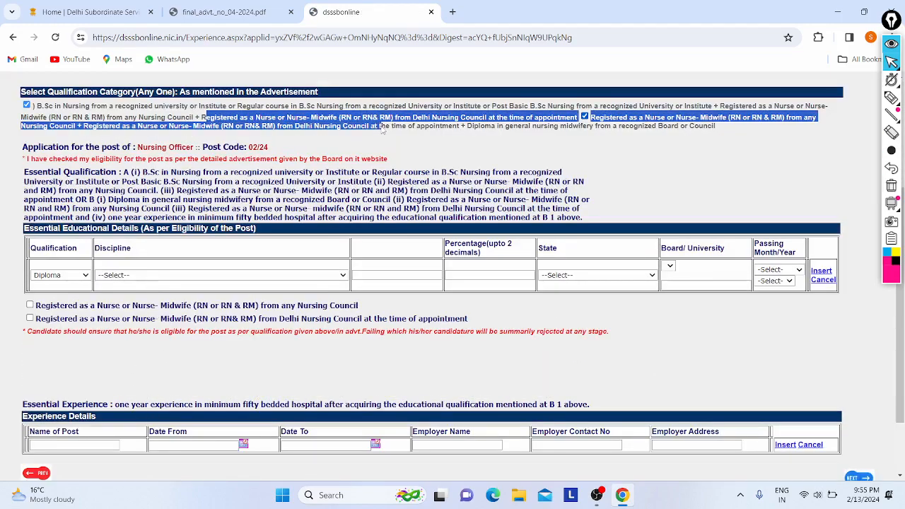
click(380, 127)
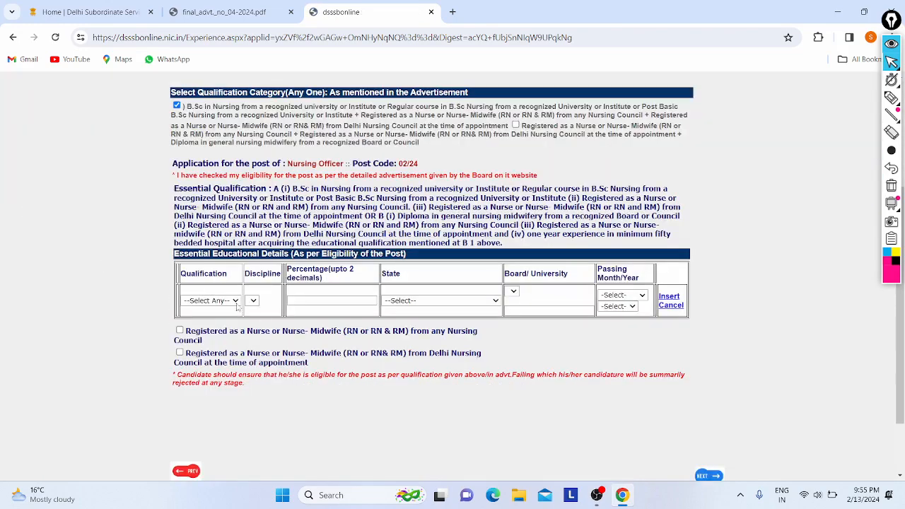
click(233, 303)
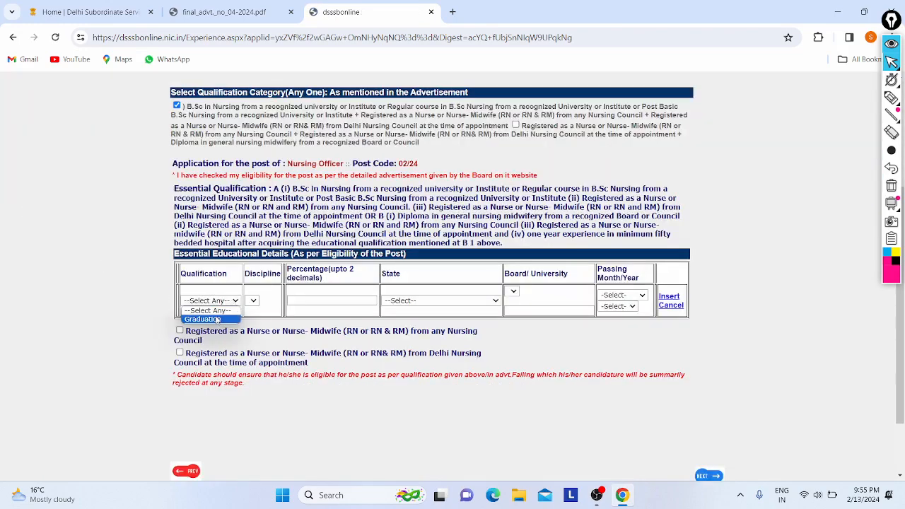
click(137, 274)
scroll(137, 274, up, 3)
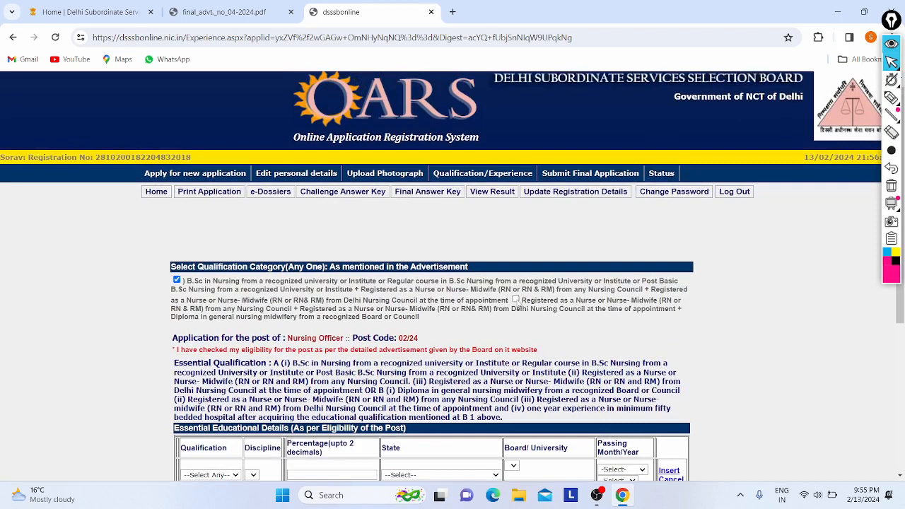
click(515, 300)
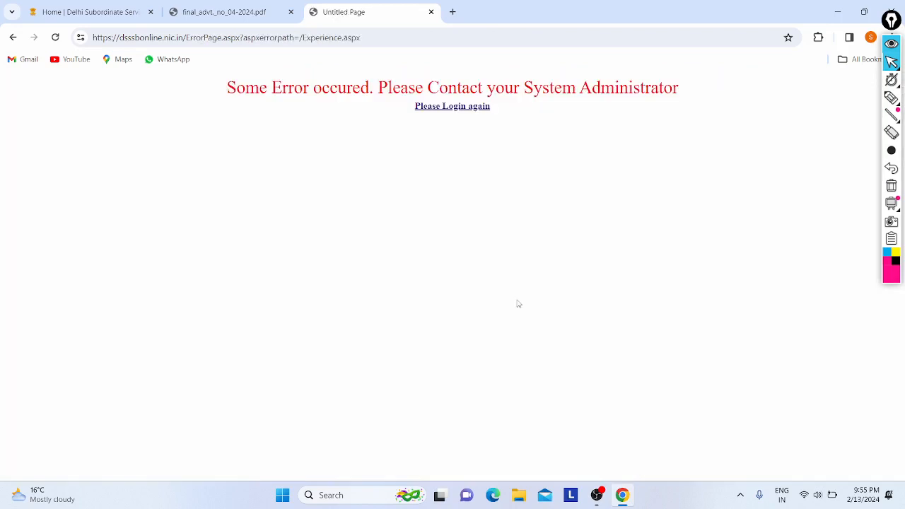
Return to the login page and enter the applicant's date of birth in the registered-user form.
click(436, 110)
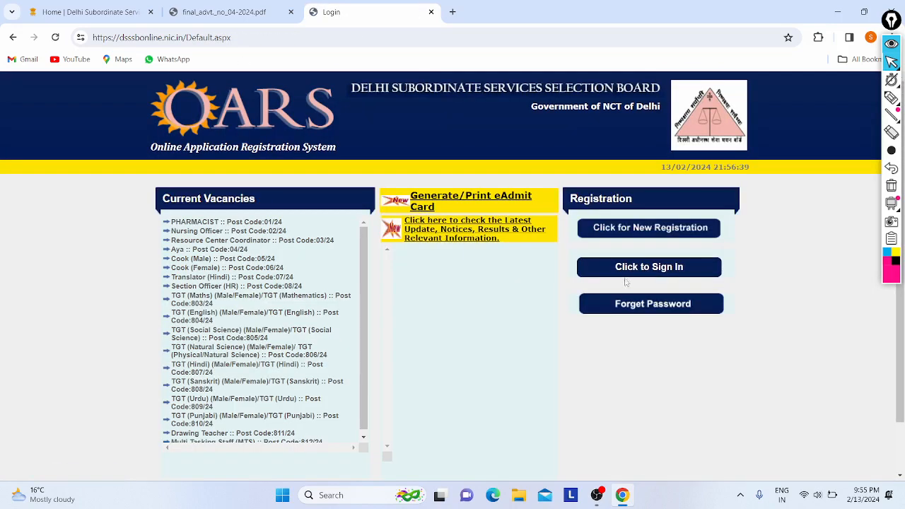
click(624, 273)
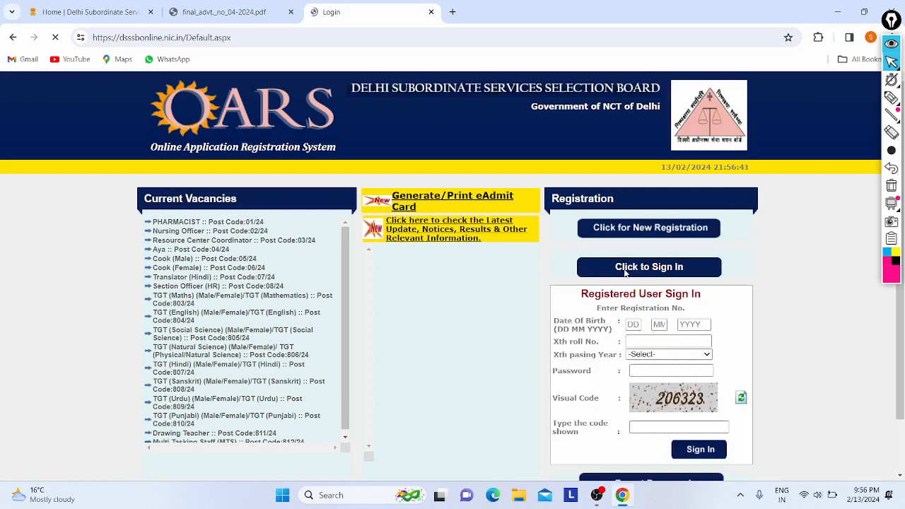
click(633, 323)
text(28)
key(Tab)
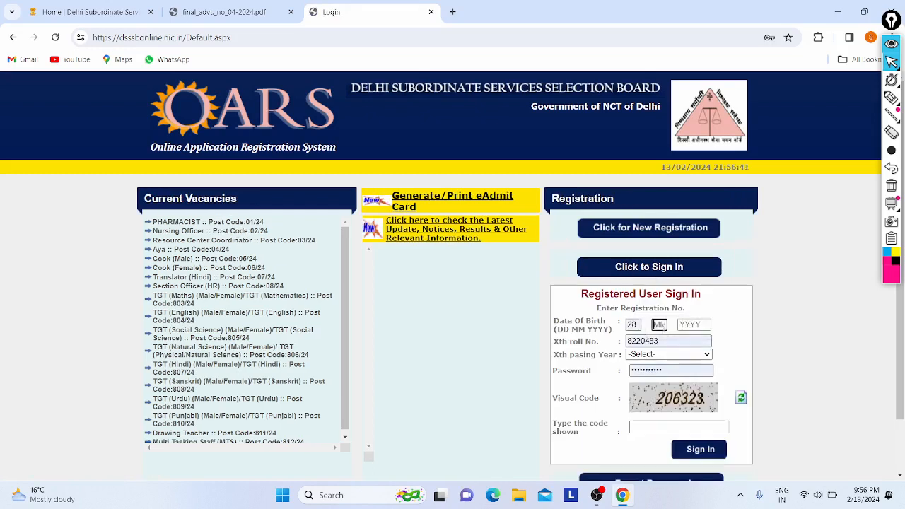
text(10)
click(687, 327)
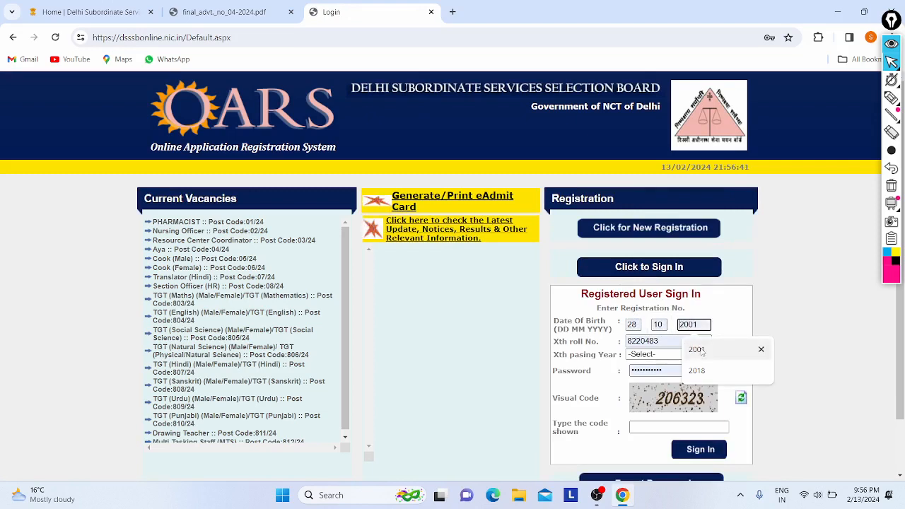
click(701, 350)
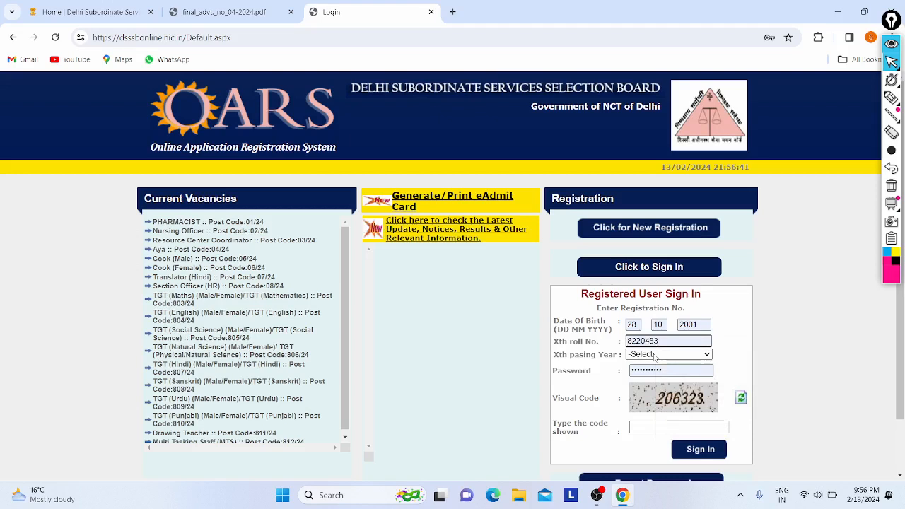
Set the Xth passing year to 2018, enter the visual verification code, and sign in.
click(668, 354)
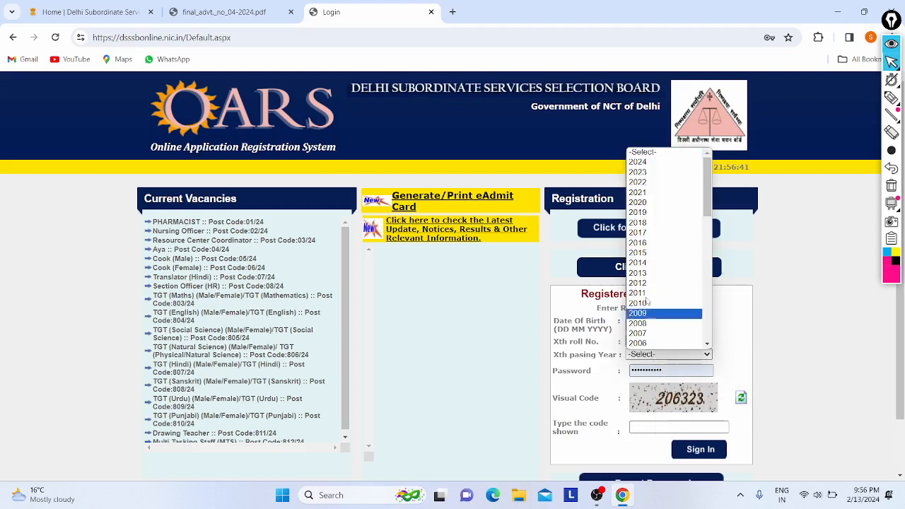
click(649, 223)
click(640, 426)
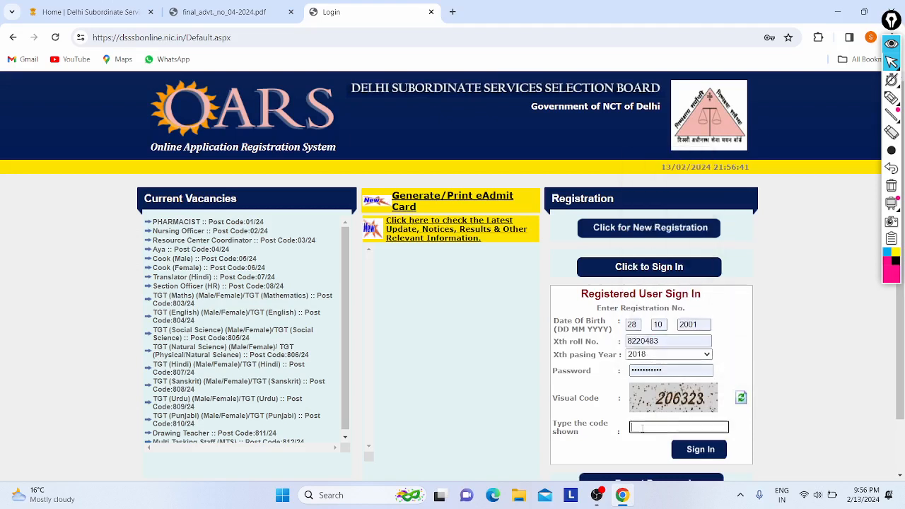
text(206)
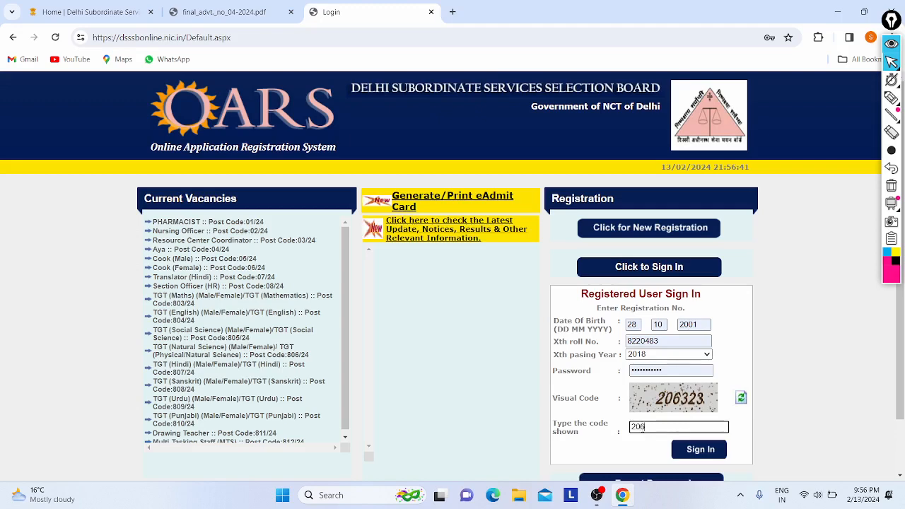
text(323)
click(685, 450)
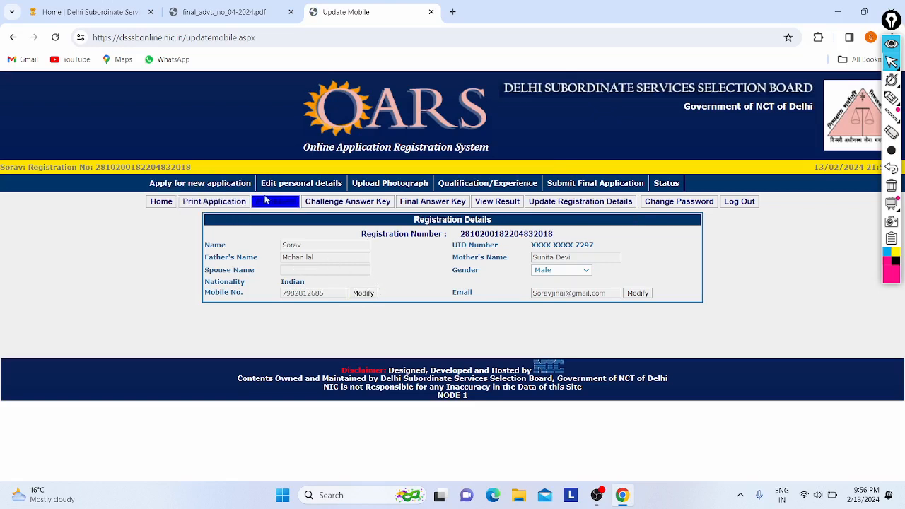
Open Qualification/Experience and submit the Nursing Officer Post Code 02/24.
click(485, 185)
click(350, 242)
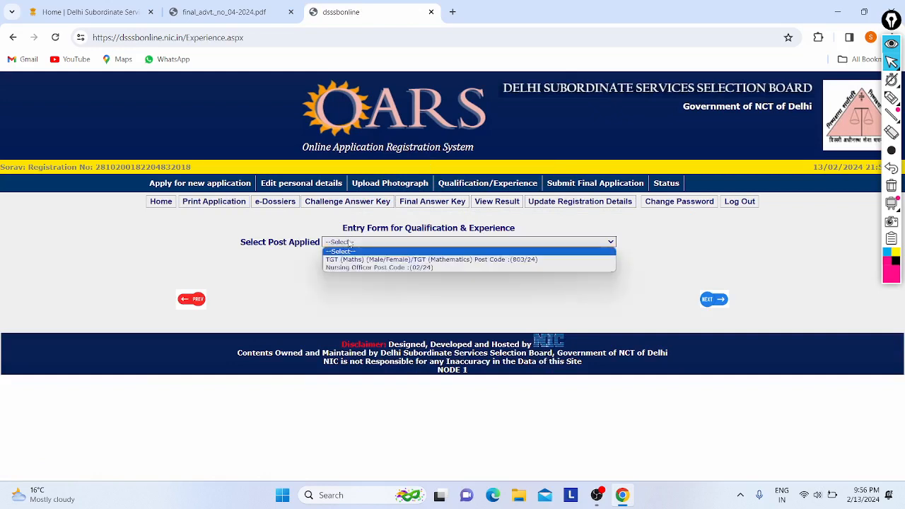
click(344, 268)
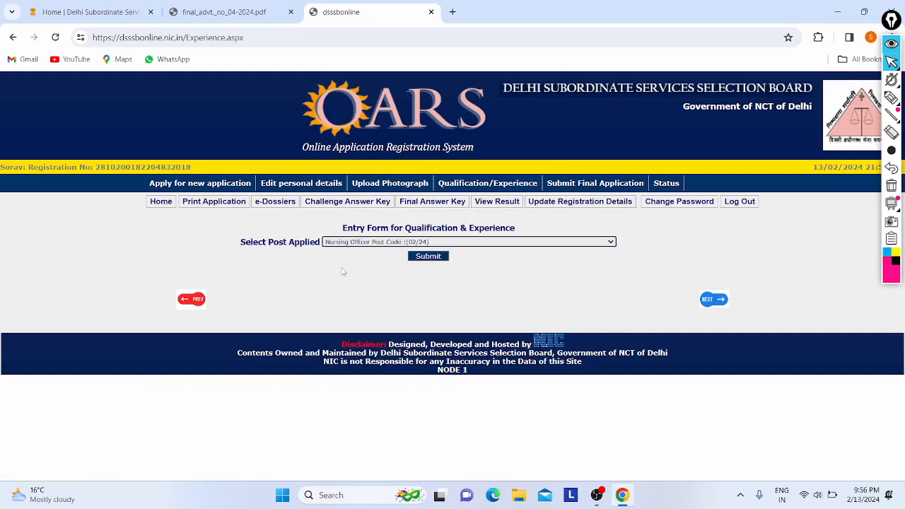
click(422, 258)
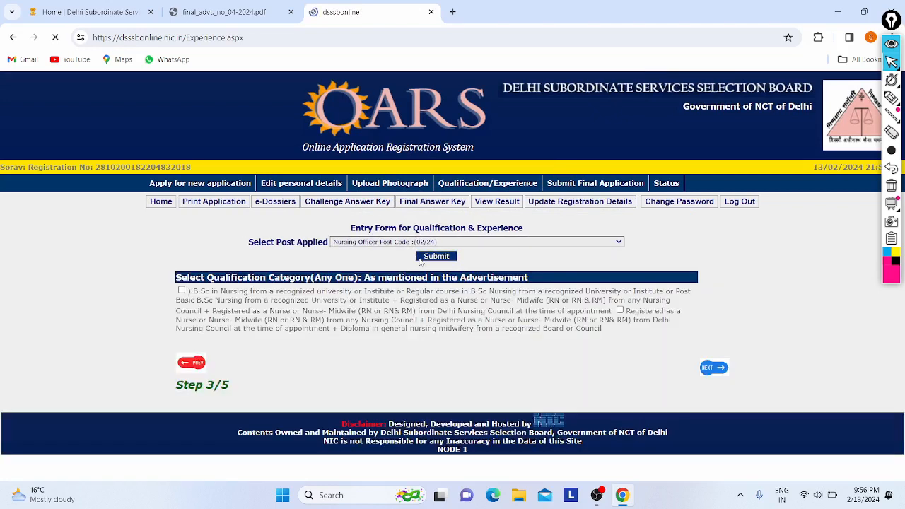
Tick both the B.Sc Nursing and diploma-based qualification categories.
click(181, 291)
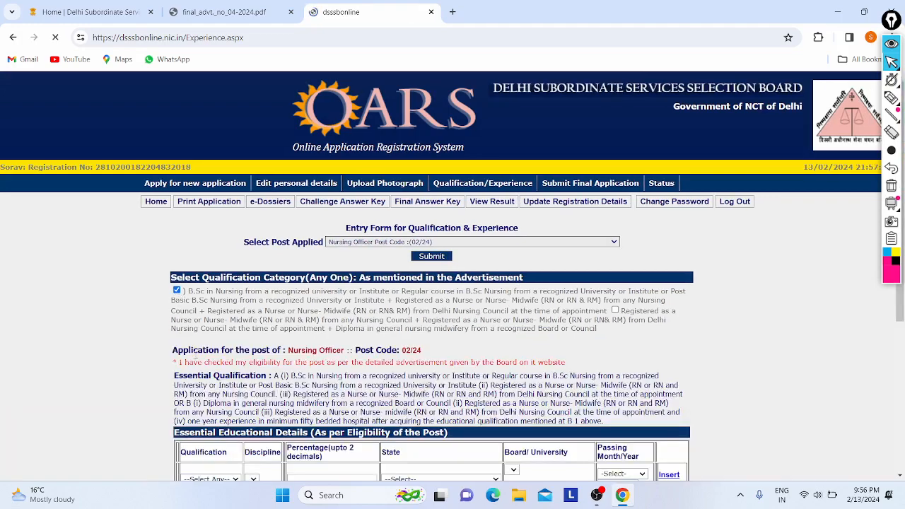
scroll(402, 254, down, 2)
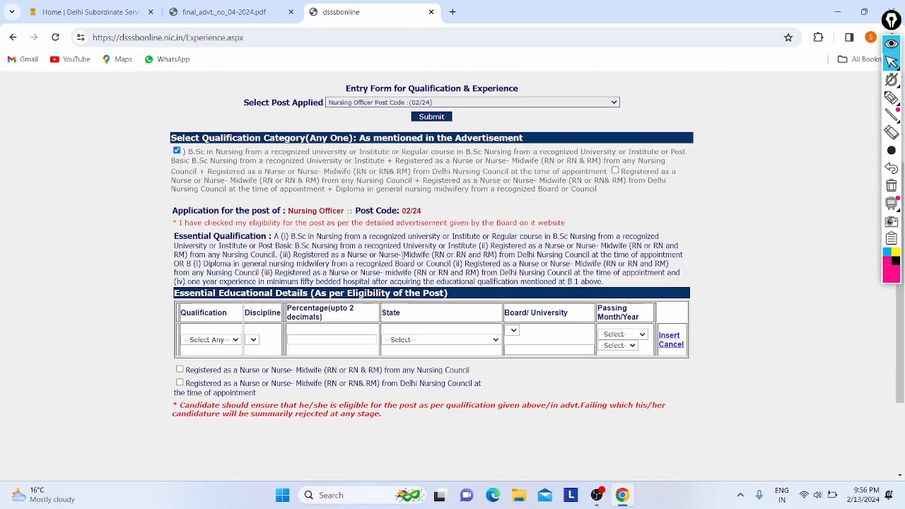
click(614, 171)
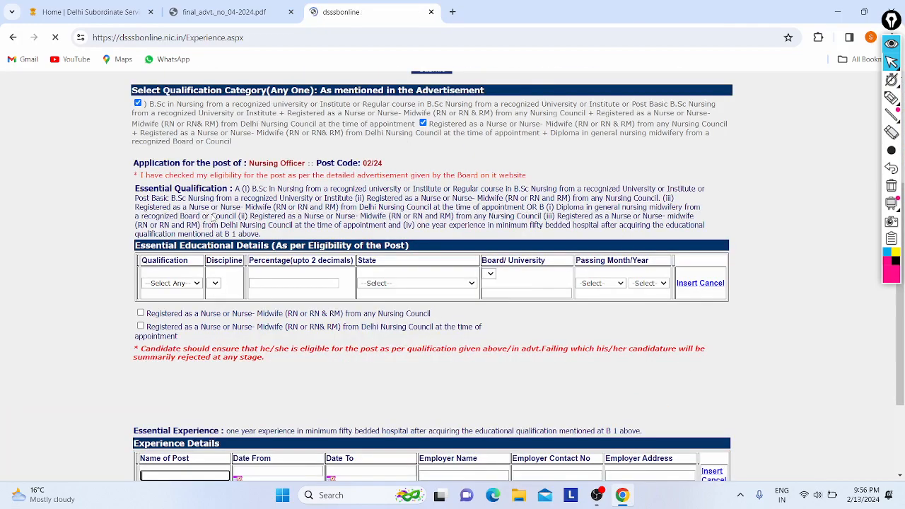
click(168, 270)
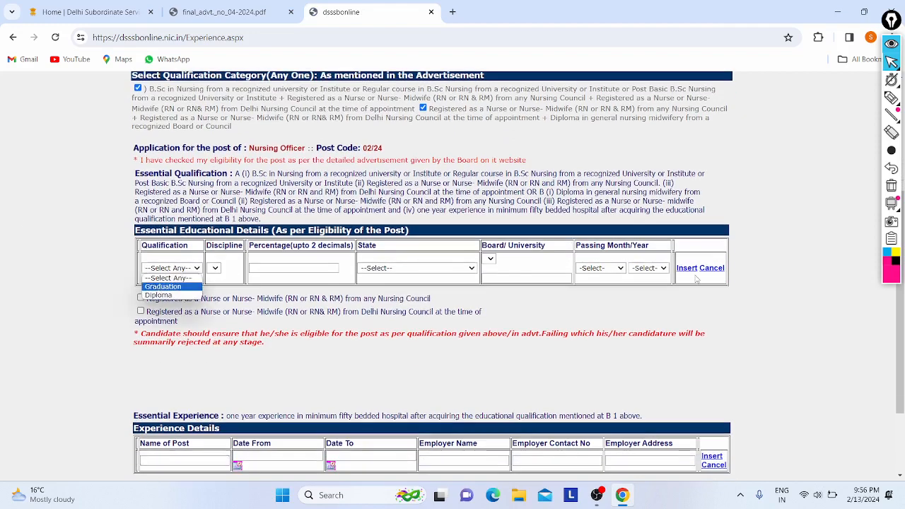
Fill the row with Diploma, general nursing midwifery, 91 percent, and state DELHI.
click(159, 295)
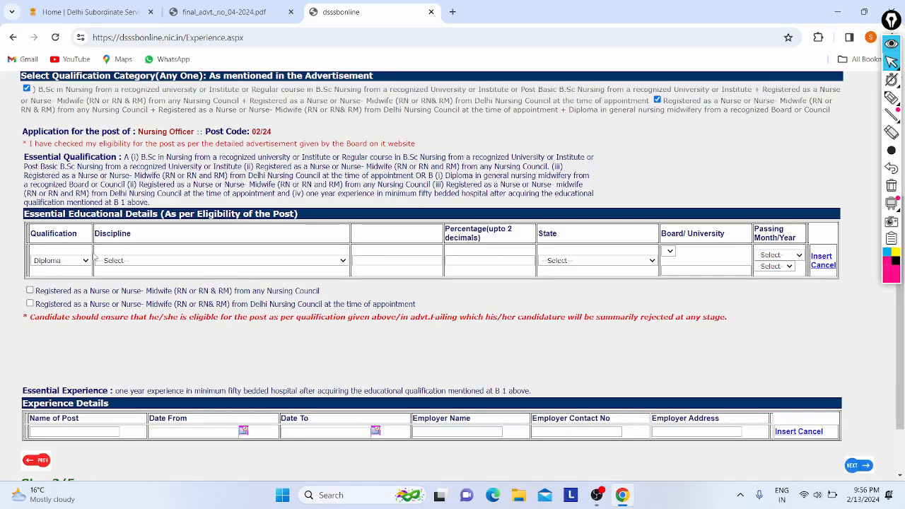
click(107, 261)
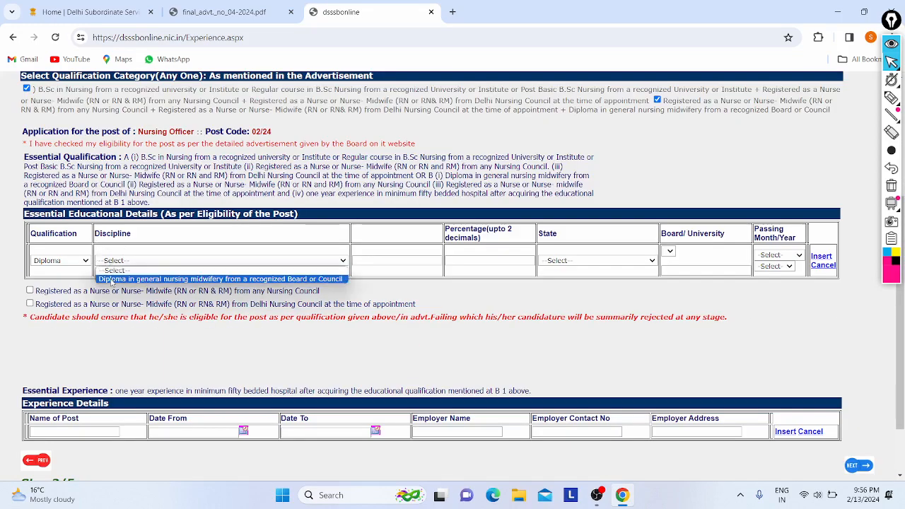
click(111, 280)
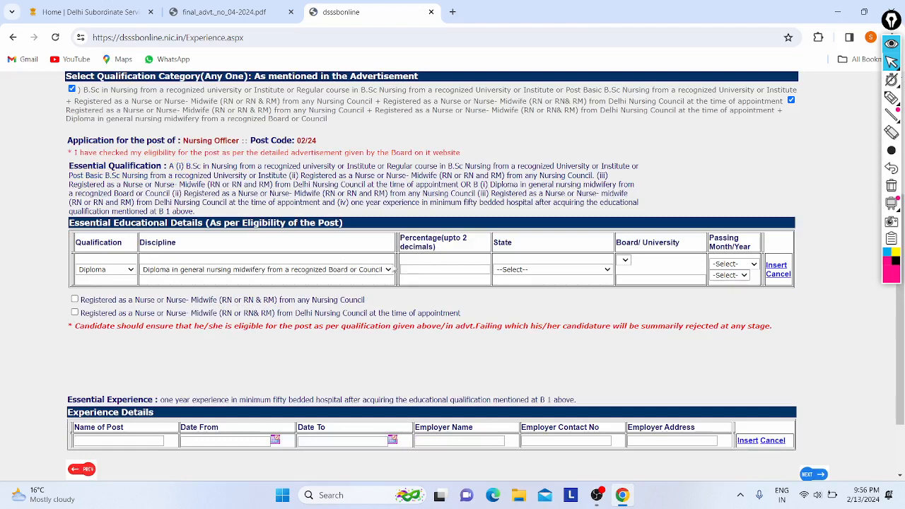
click(460, 270)
click(514, 270)
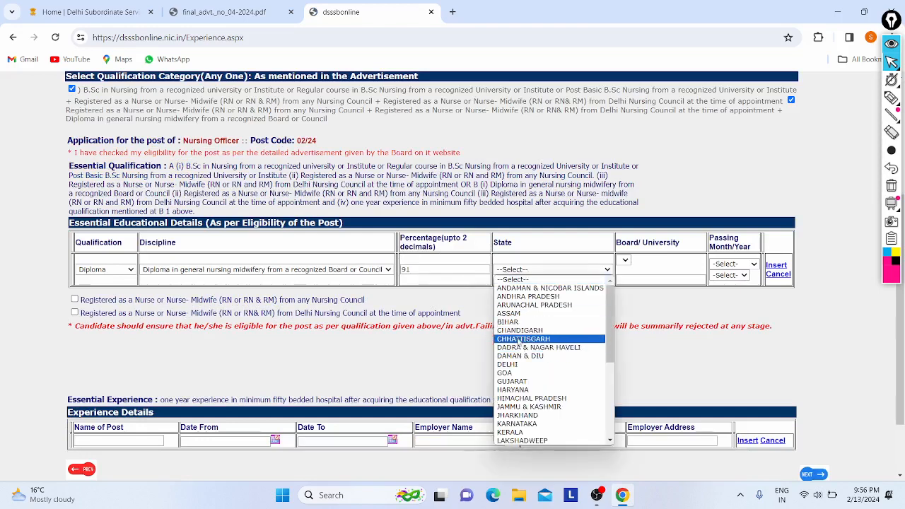
click(512, 363)
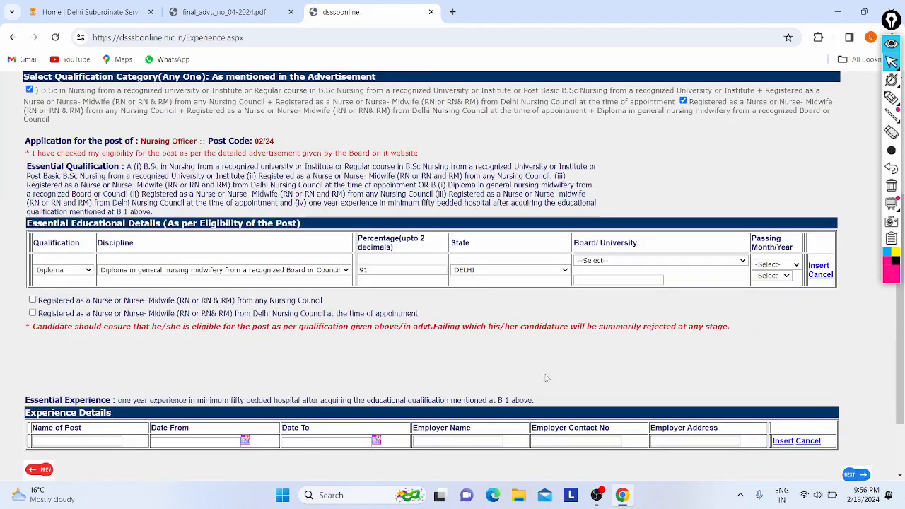
Choose Guru Gobind Singh Indraprastha University, passing date March 2021, and insert the row.
click(601, 261)
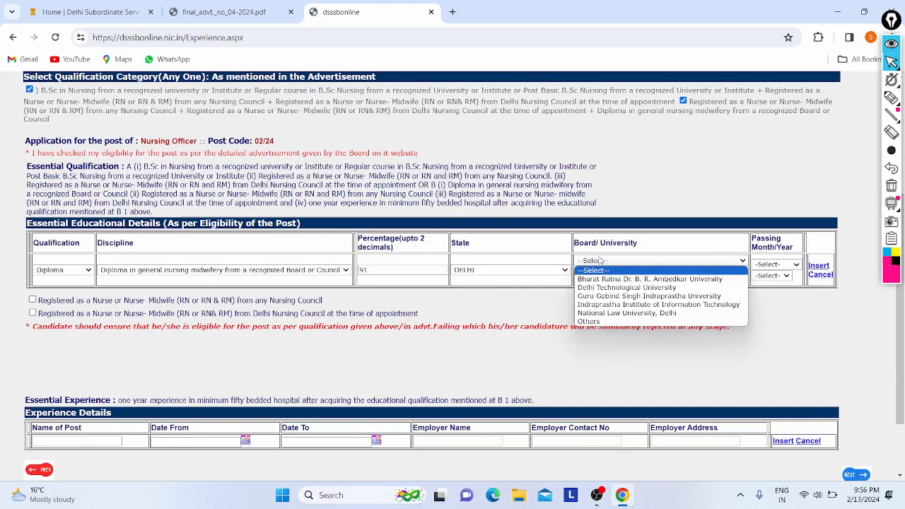
click(591, 296)
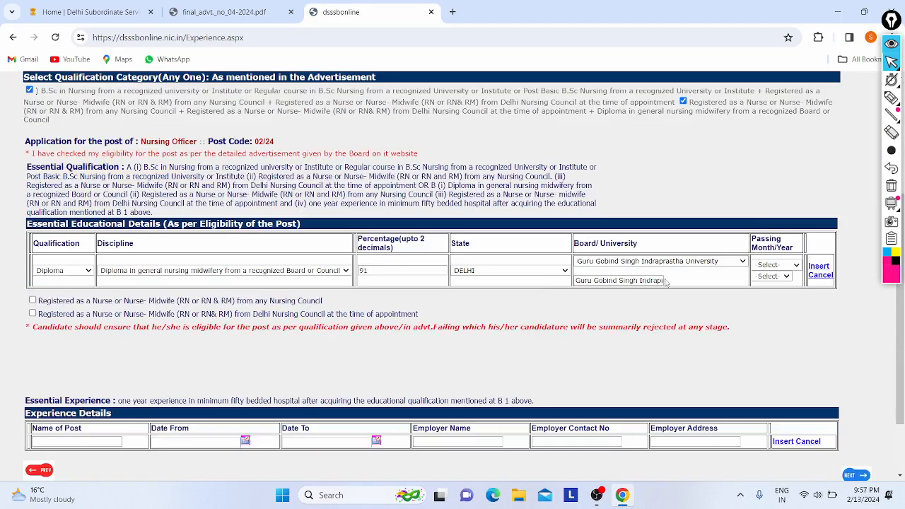
click(775, 264)
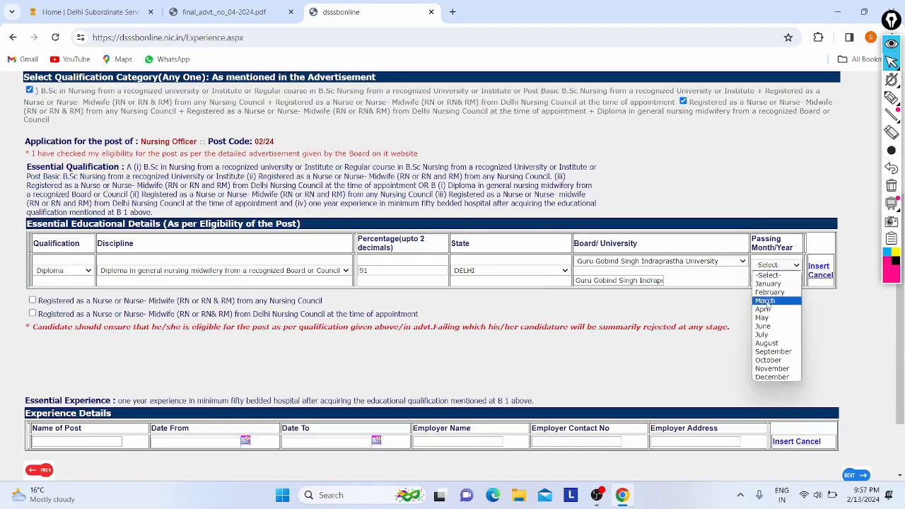
click(765, 301)
click(775, 276)
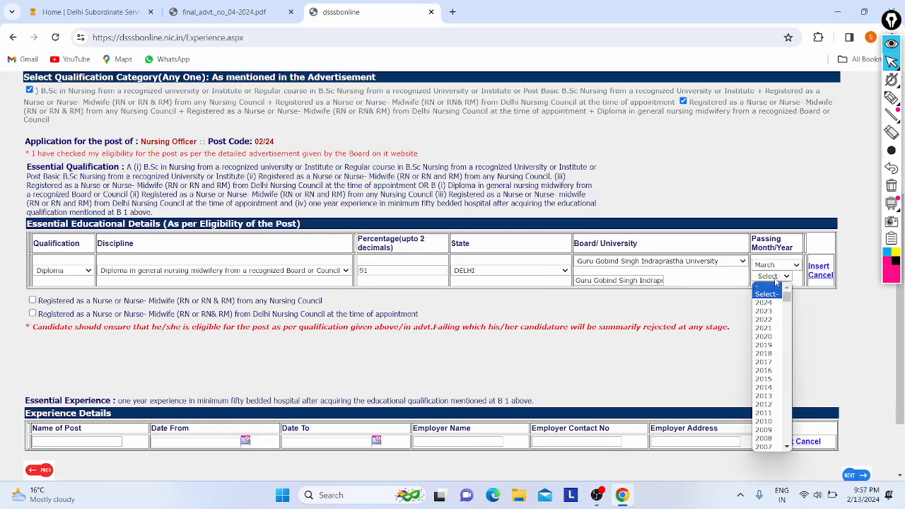
click(766, 328)
click(818, 266)
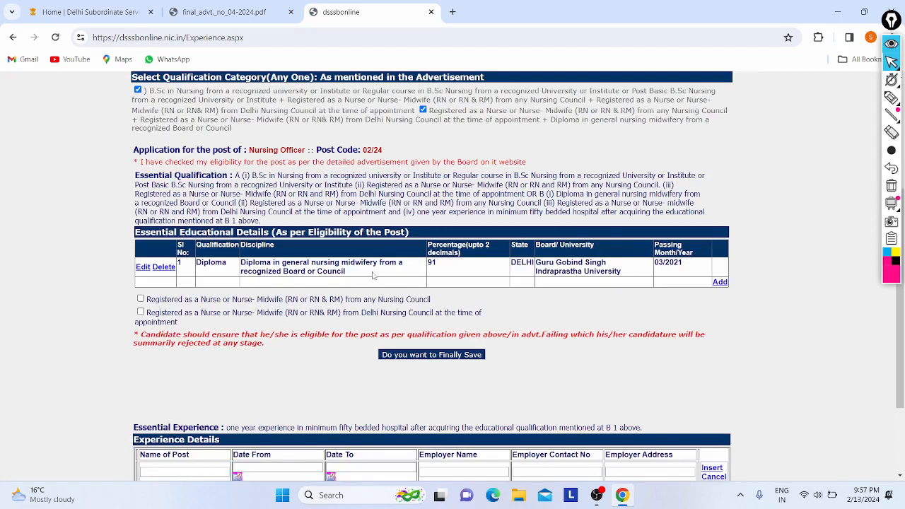
Tick the box confirming registration as a Nurse or Nurse-Midwife with any Nursing Council.
scroll(373, 276, down, 1)
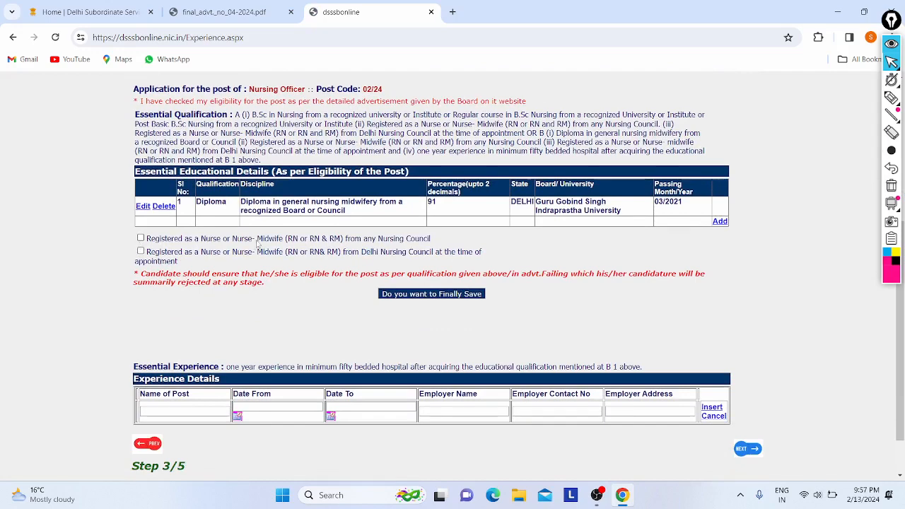
click(140, 239)
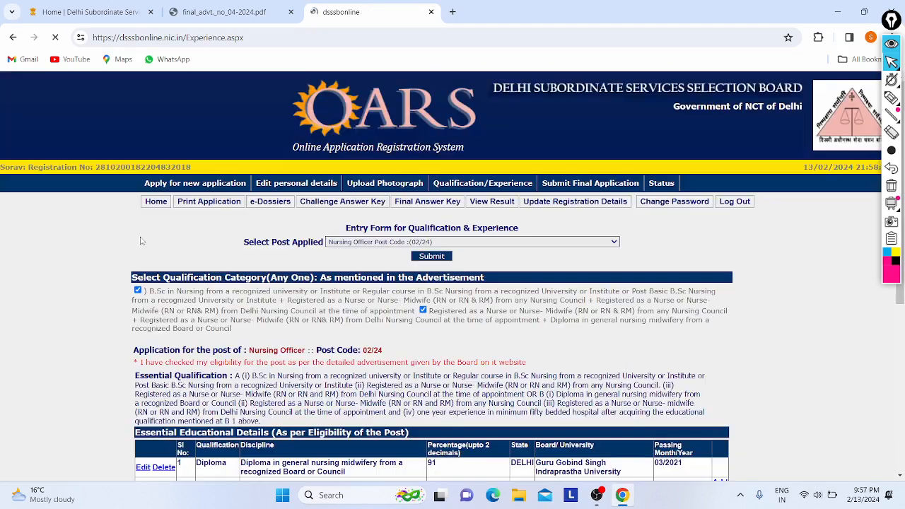
scroll(149, 234, down, 1)
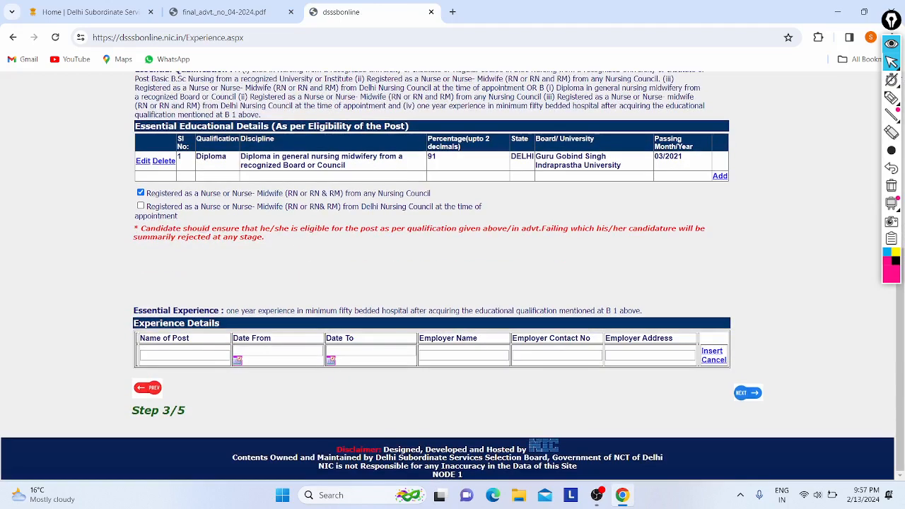
Read through the eligibility warning and the essential experience requirement below.
drag(311, 228, 484, 242)
click(484, 243)
drag(316, 308, 425, 310)
click(424, 311)
scroll(252, 282, up, 2)
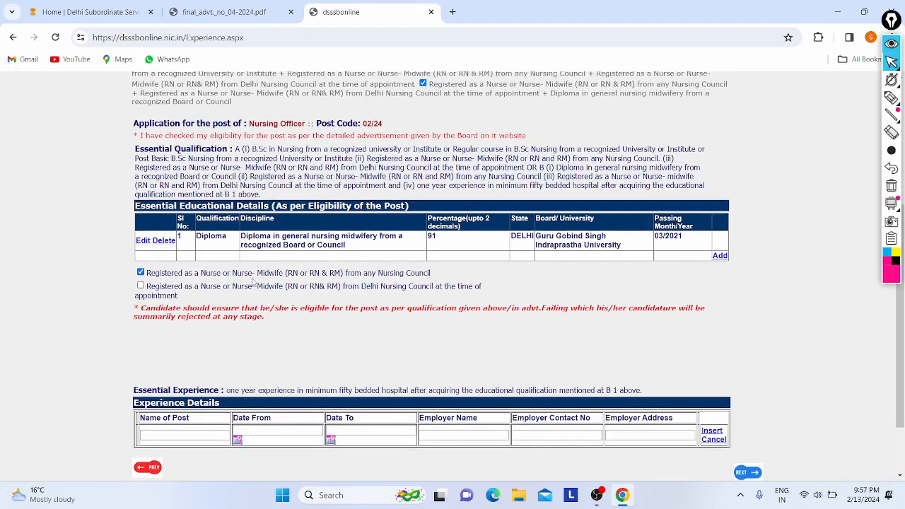
scroll(252, 282, down, 2)
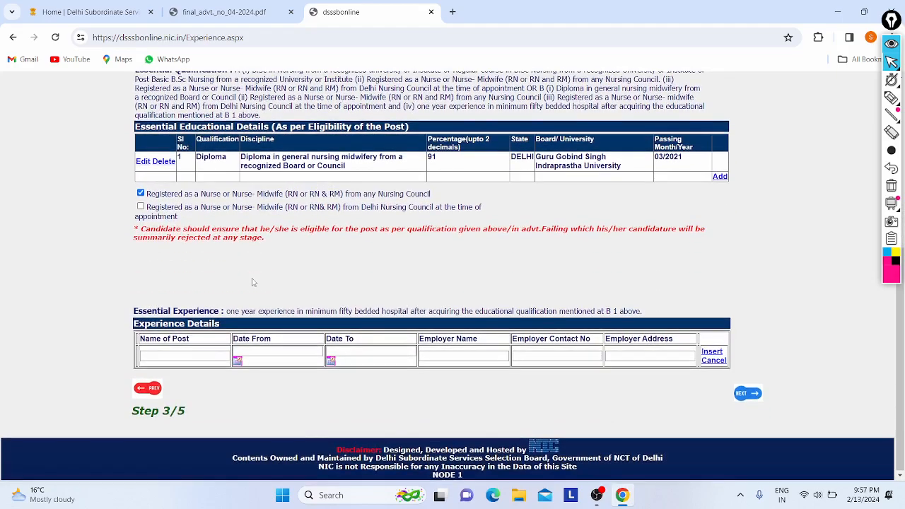
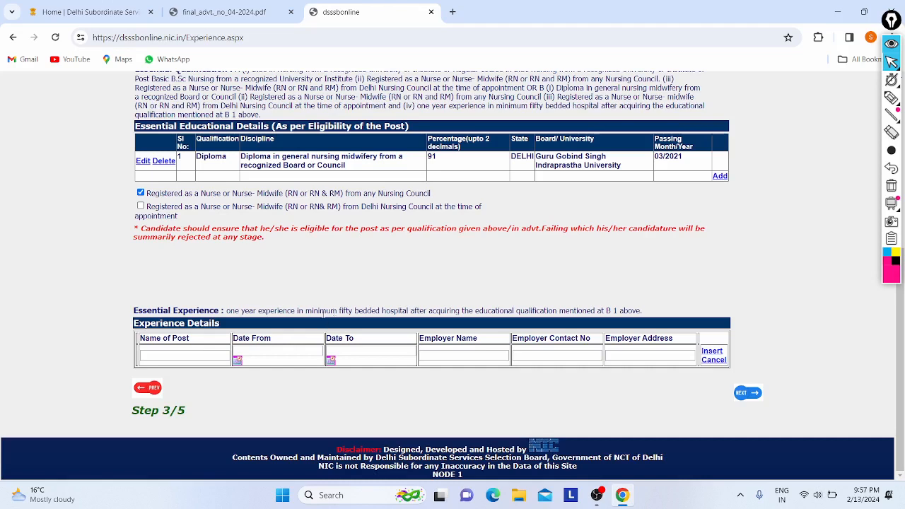
Enter 'Assistant' as the post name and bring up the start-date calendar.
click(212, 357)
text(Nurs)
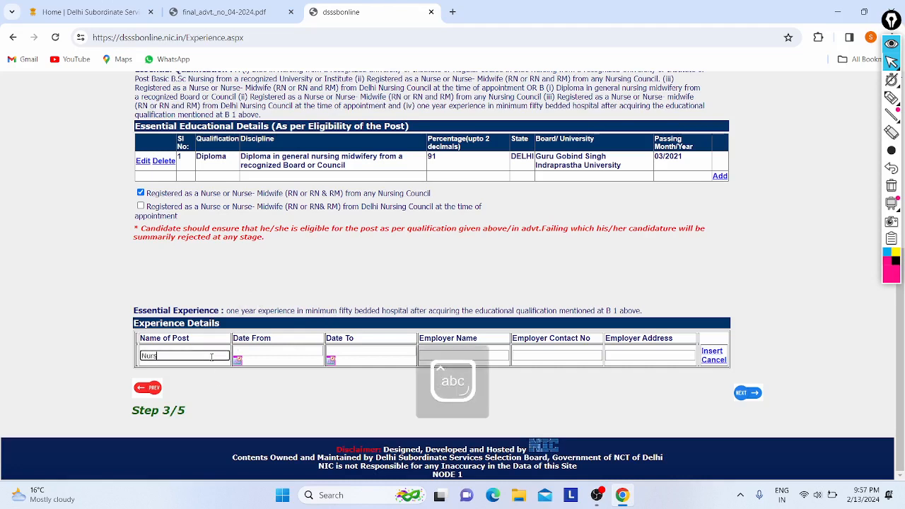
text(e)
key(BackSpace)
key(BackSpace)
key(BackSpace)
key(BackSpace)
key(BackSpace)
key(Caps_Lock)
text(A)
key(Caps_Lock)
text(ssistant)
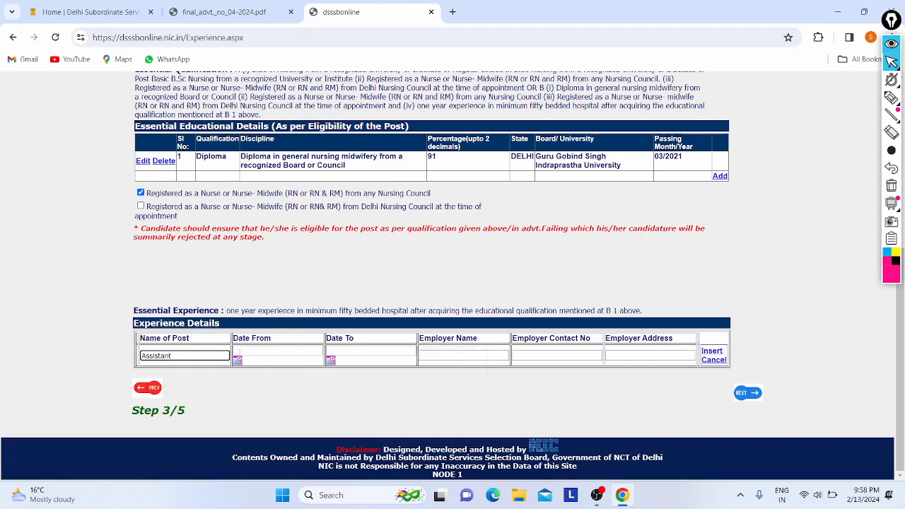
click(256, 355)
click(238, 360)
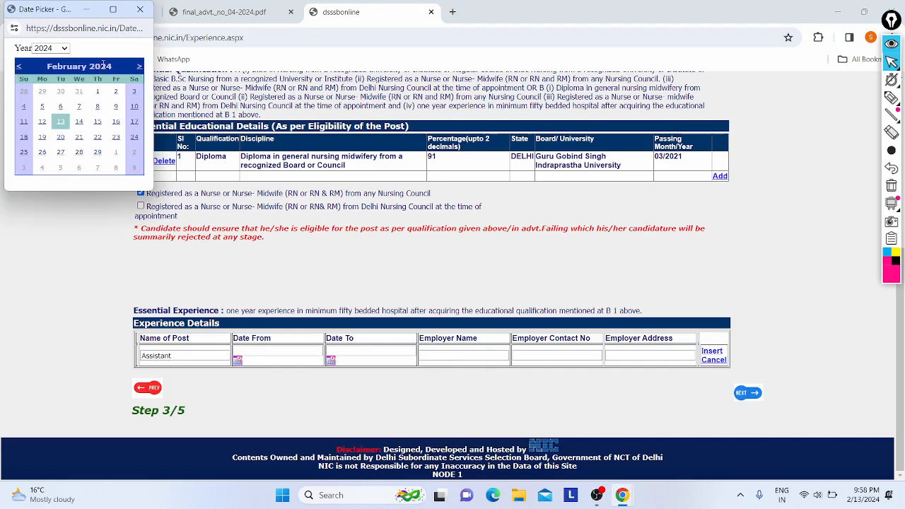
Give the experience row Date From 02/03/2019 and Date To 04/04/2021.
click(19, 67)
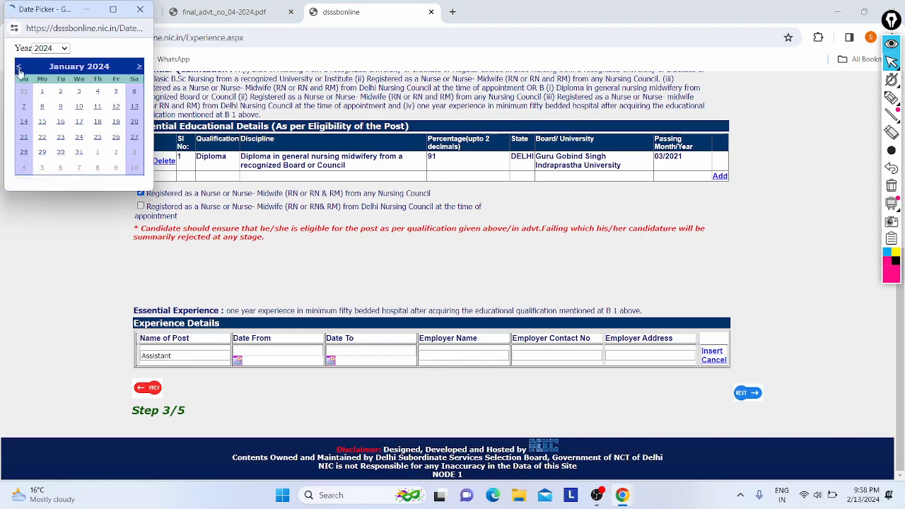
click(20, 69)
click(20, 68)
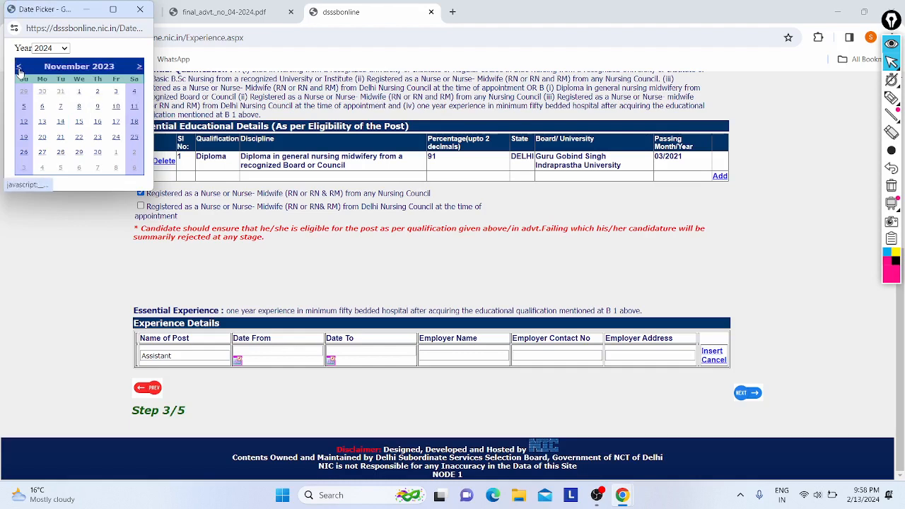
click(20, 68)
click(20, 69)
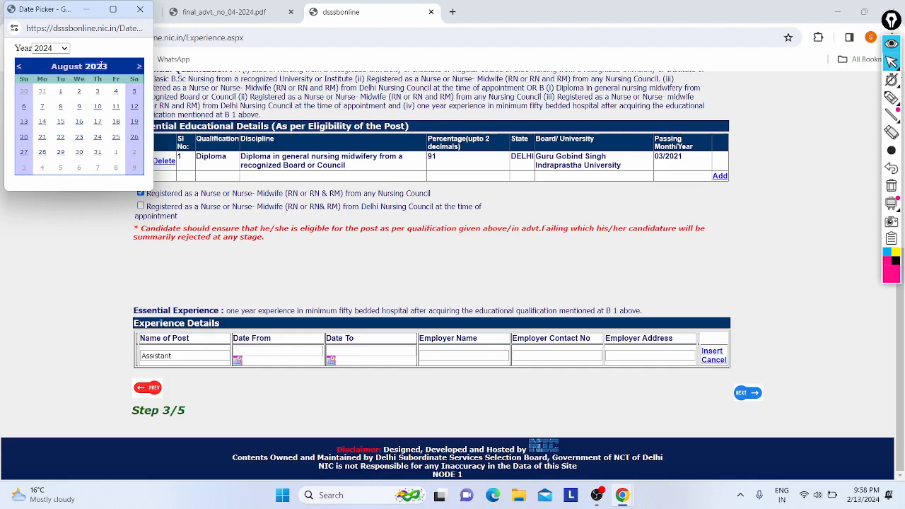
click(256, 349)
text(02)
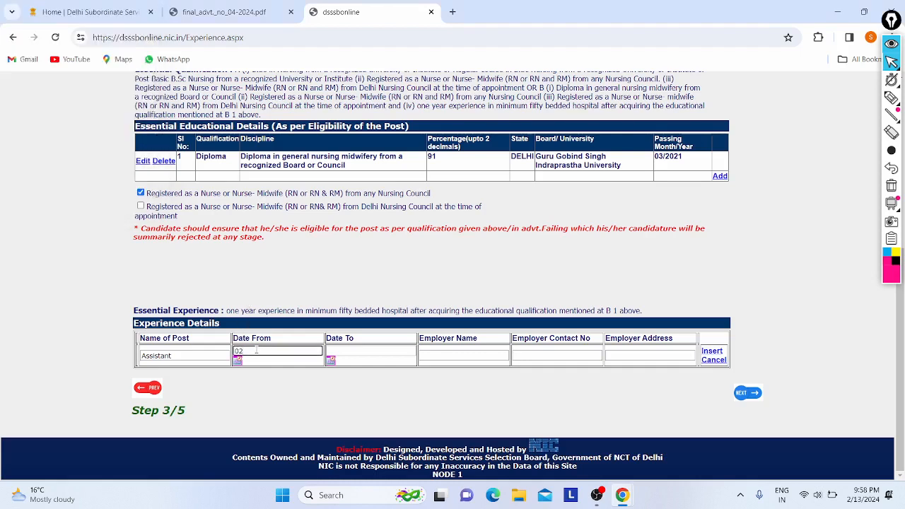
text(/03/2019)
click(400, 350)
text(0)
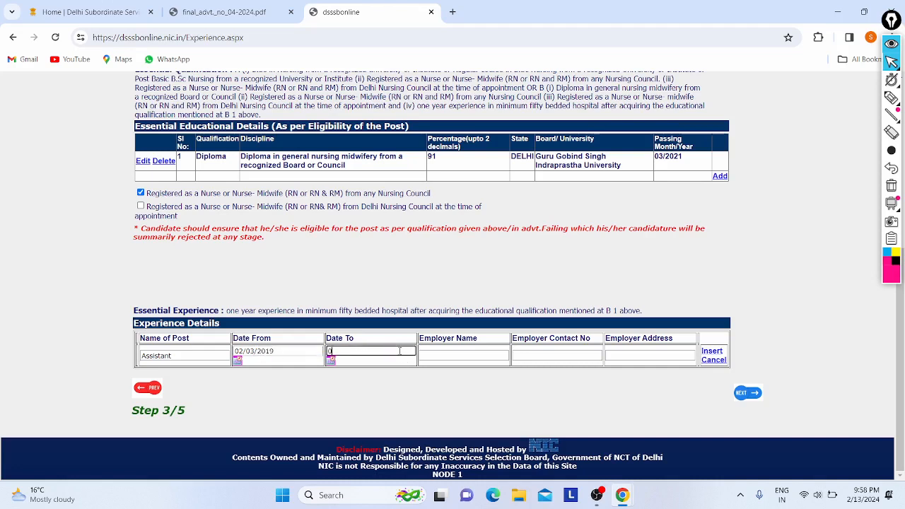
text(4/04/2021)
click(457, 354)
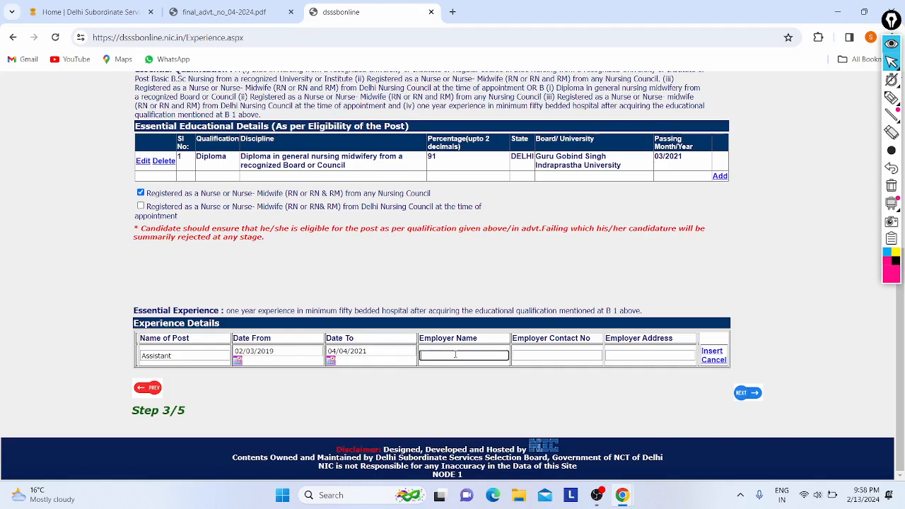
Clear the mistaken 'Assistant' text from Employer Name and start a new entry.
key(Caps_Lock)
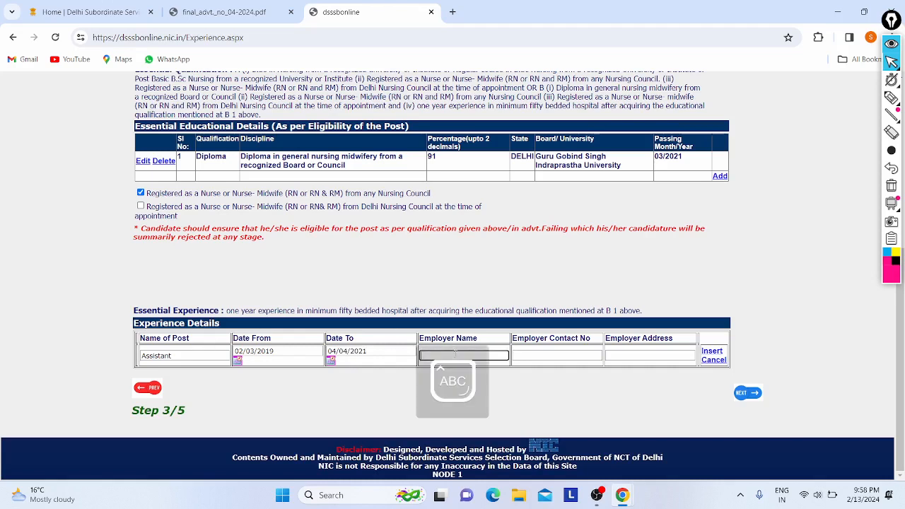
text(Assistant)
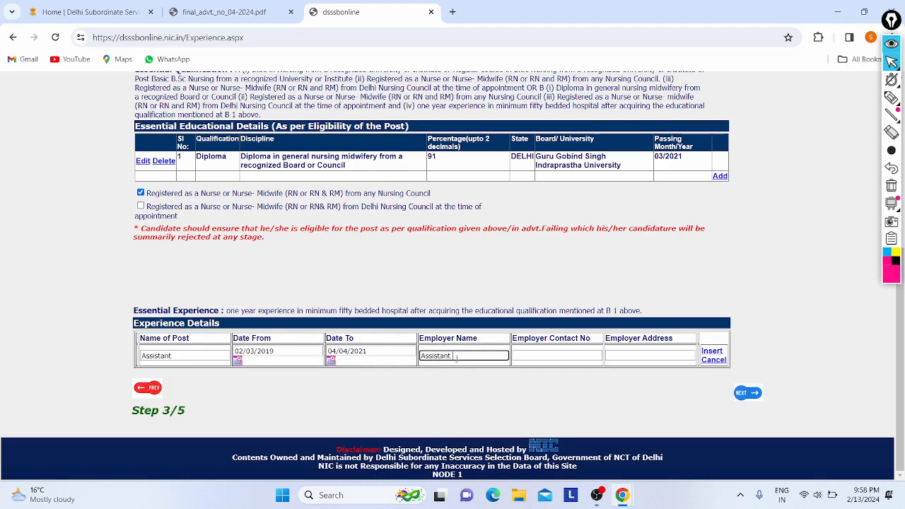
key(ctrl+a)
key(BackSpace)
key(Caps_Lock)
text(So)
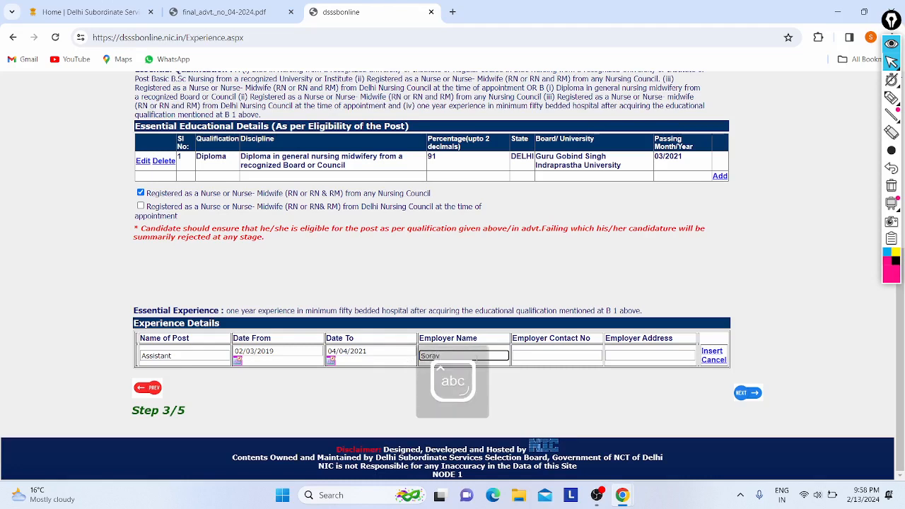
click(530, 355)
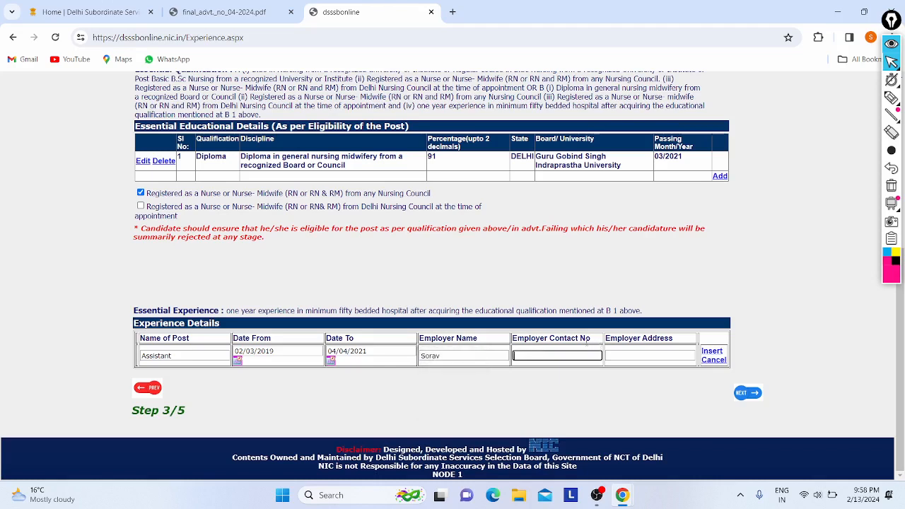
Correct the employer name to 'Manav'.
click(449, 355)
key(BackSpace)
key(BackSpace)
key(BackSpace)
key(BackSpace)
key(BackSpace)
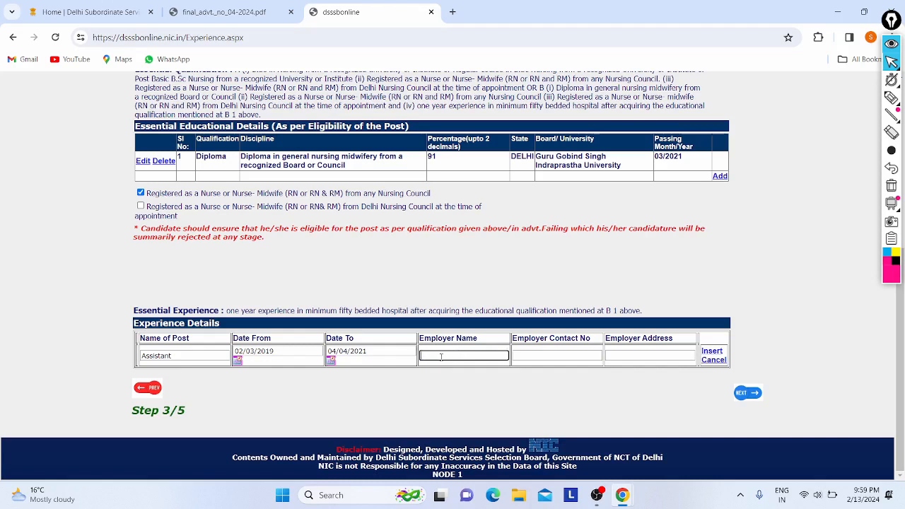
key(Caps_Lock)
text(M)
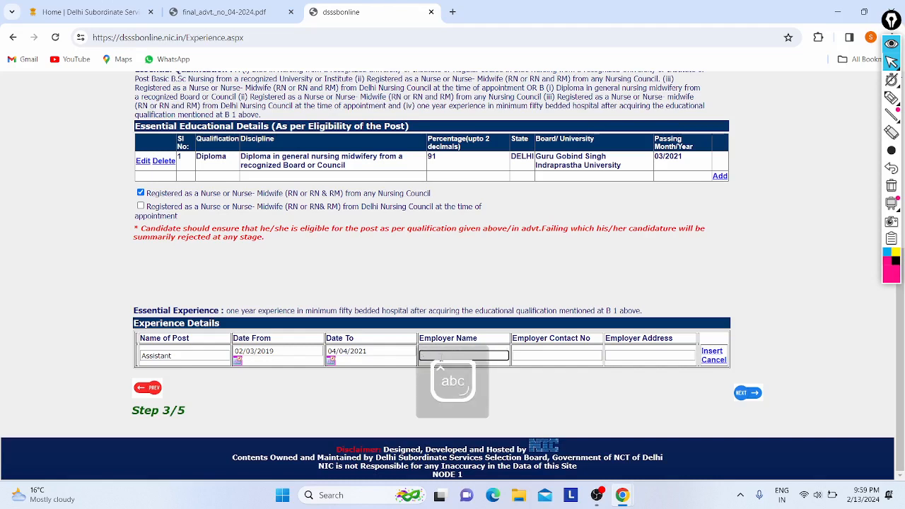
key(Caps_Lock)
text(M)
key(Caps_Lock)
text(anav)
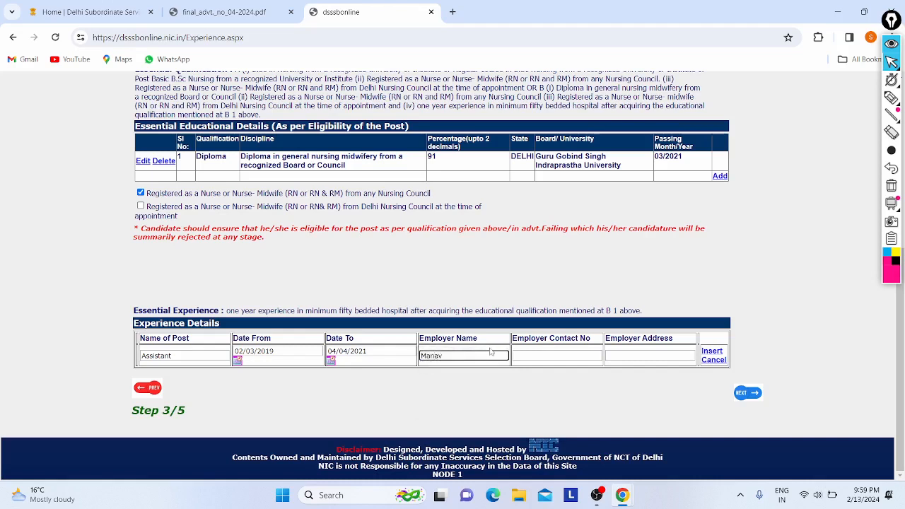
click(533, 355)
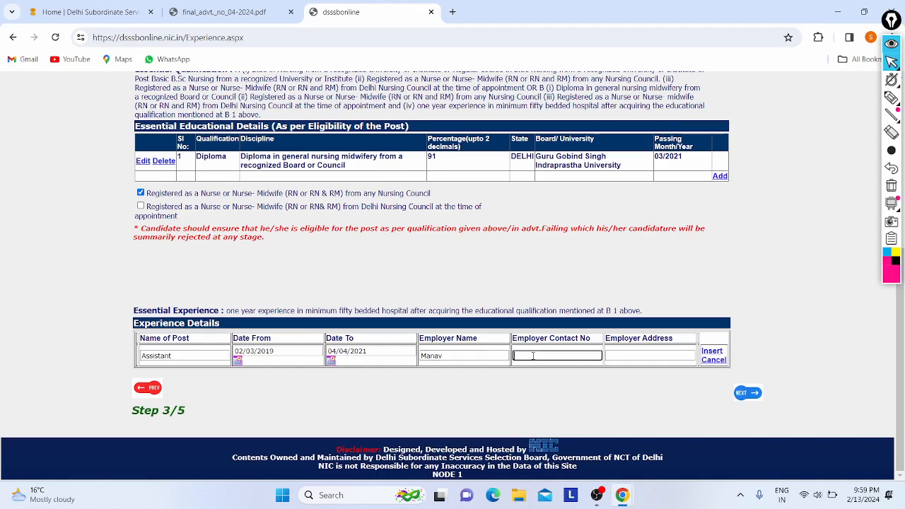
Extend the employer name to 'Manav Hospital' and fill in the employer's contact number and address.
click(466, 355)
text(Ho)
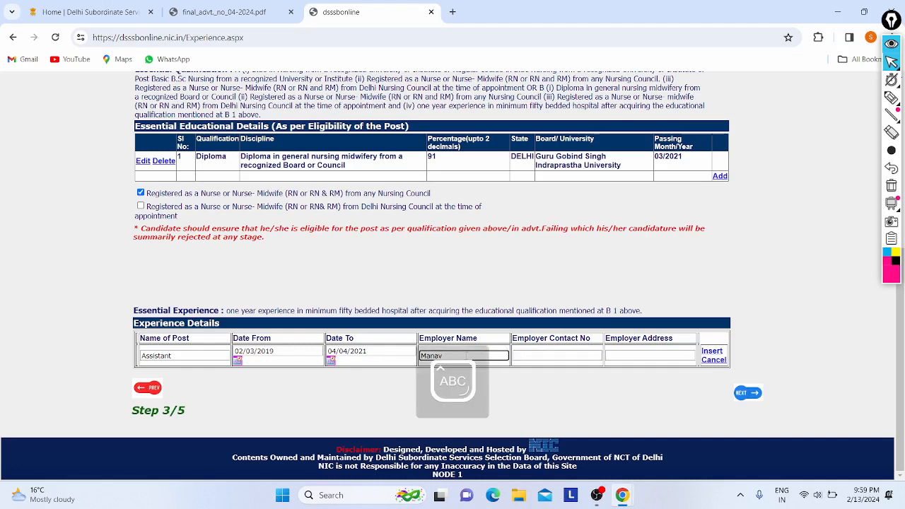
text(spital)
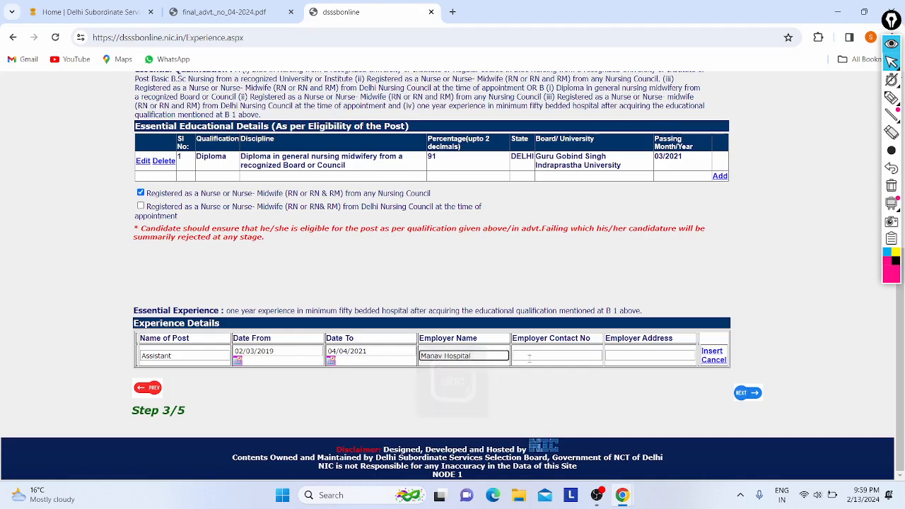
click(541, 355)
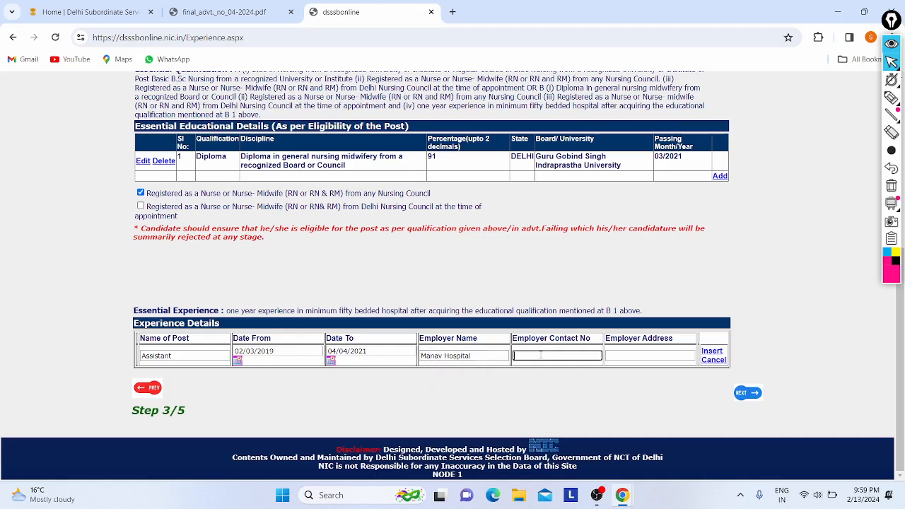
click(620, 354)
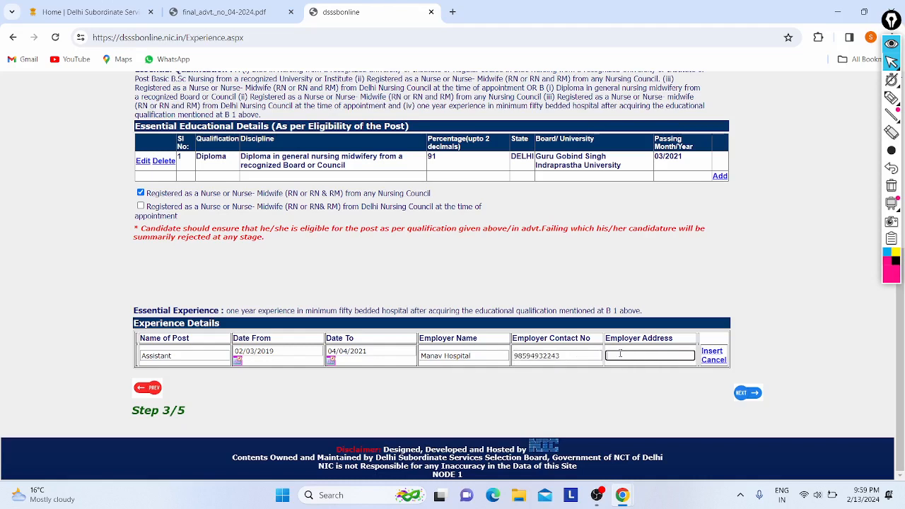
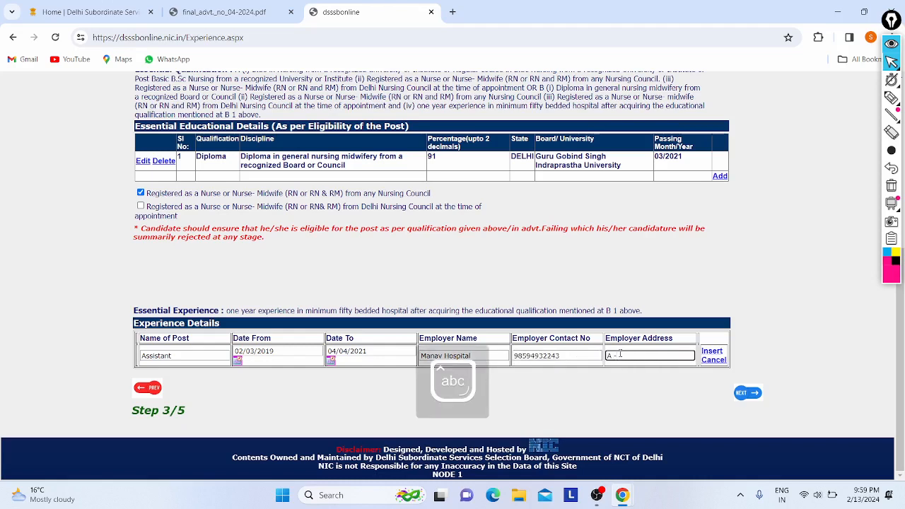
key(Caps_Lock)
key(Caps_Lock)
Finish the employer address and add the experience row to the table.
text(ihar)
click(711, 351)
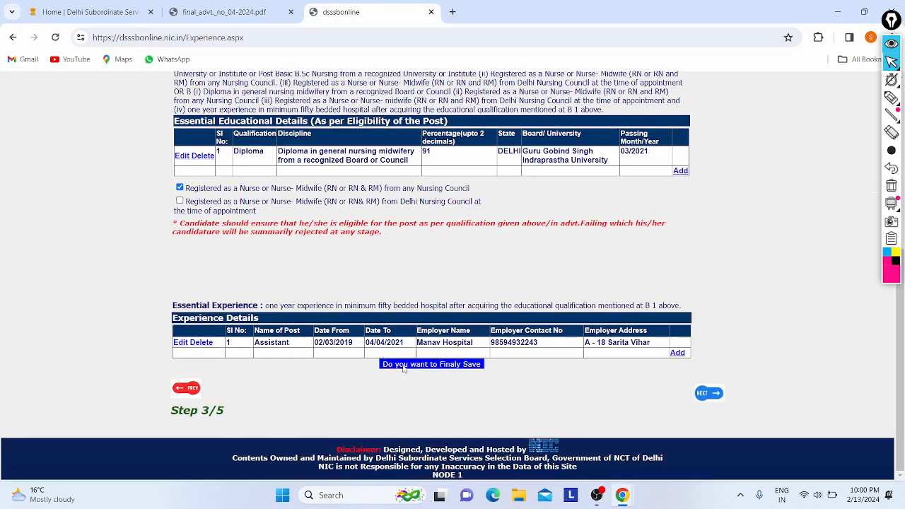
scroll(306, 261, up, 2)
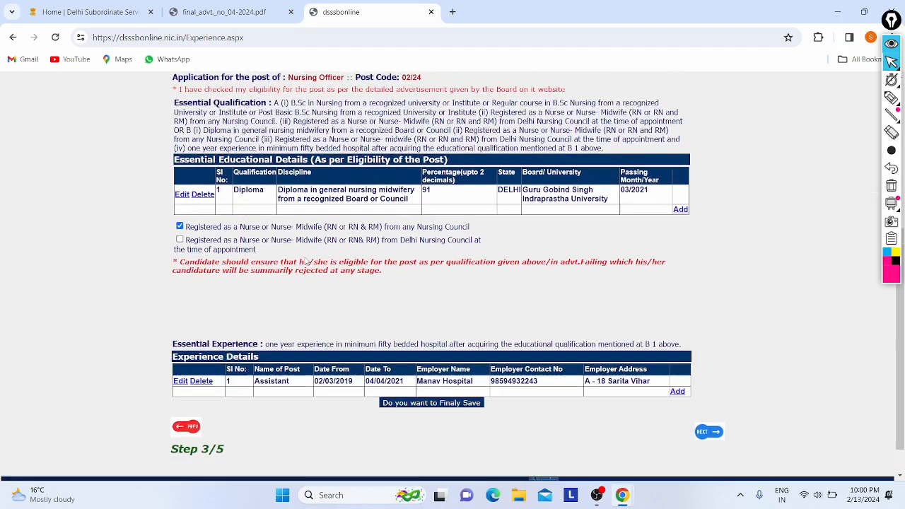
scroll(306, 261, down, 2)
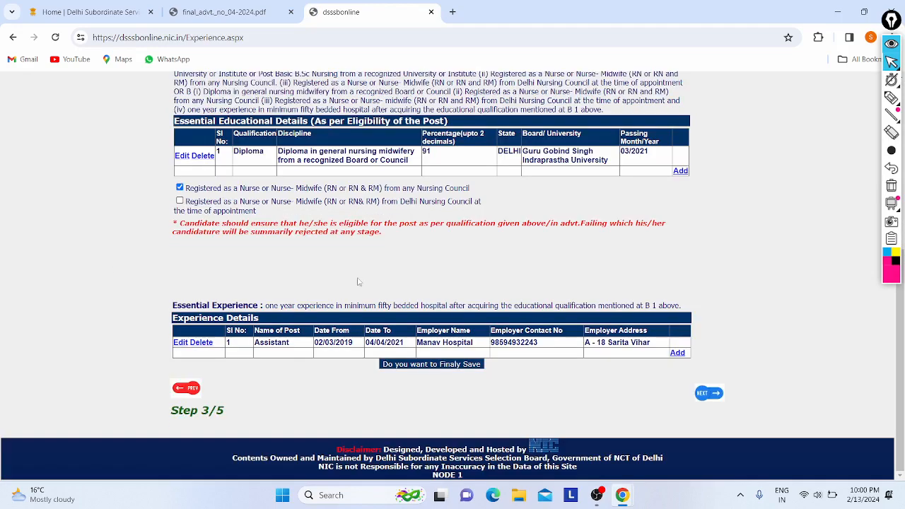
Tick the Delhi Nursing Council registration declaration, keeping Nursing Officer as the post.
click(705, 394)
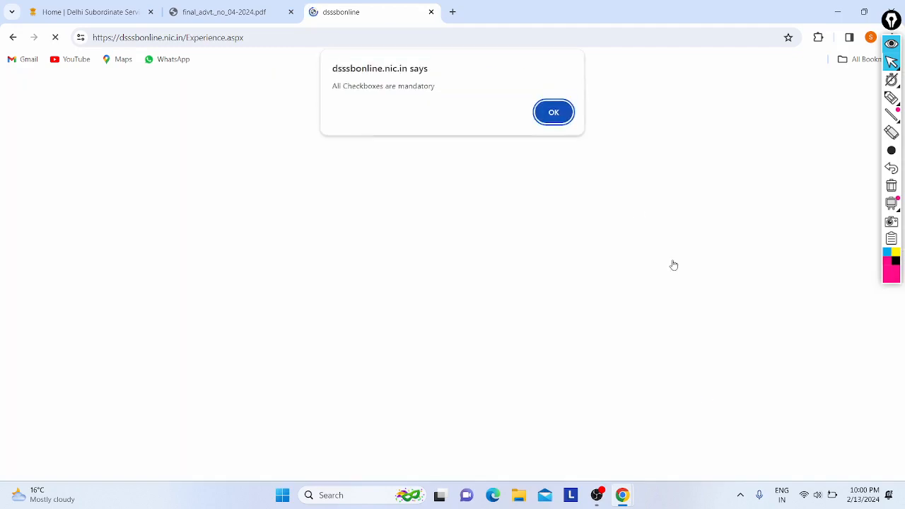
click(547, 112)
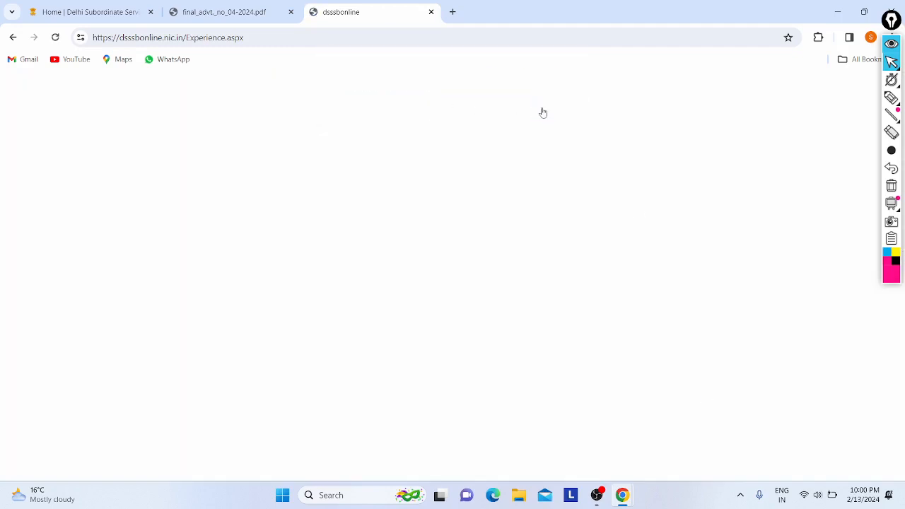
click(318, 203)
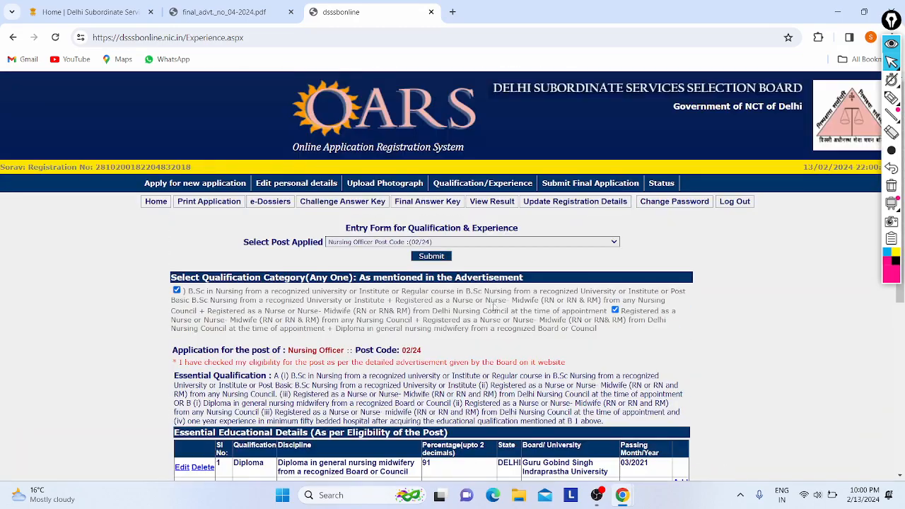
click(506, 243)
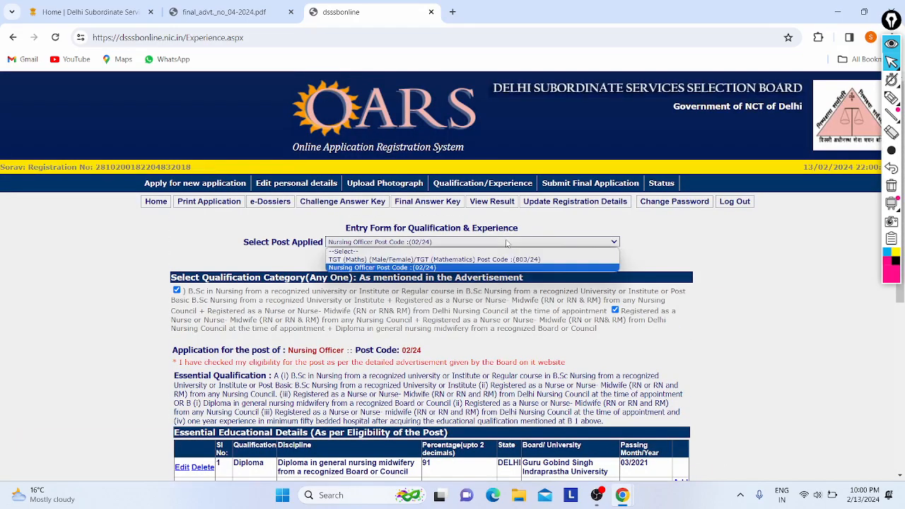
click(147, 249)
scroll(146, 248, down, 5)
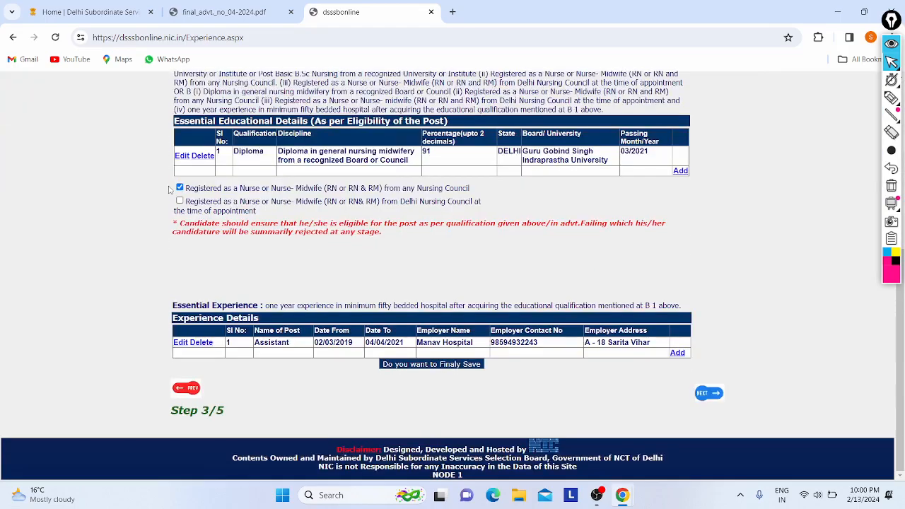
click(179, 200)
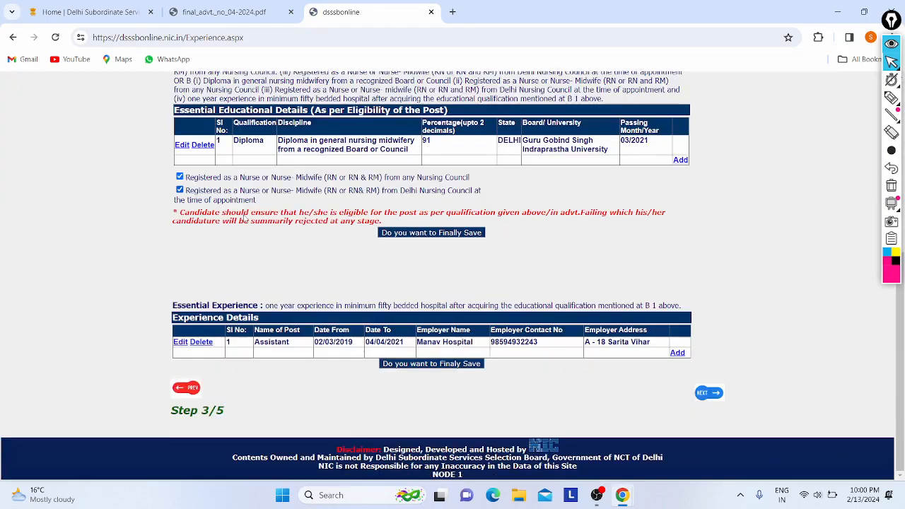
After the fill-and-save qualification warnings, start a new essential qualification entry.
click(708, 393)
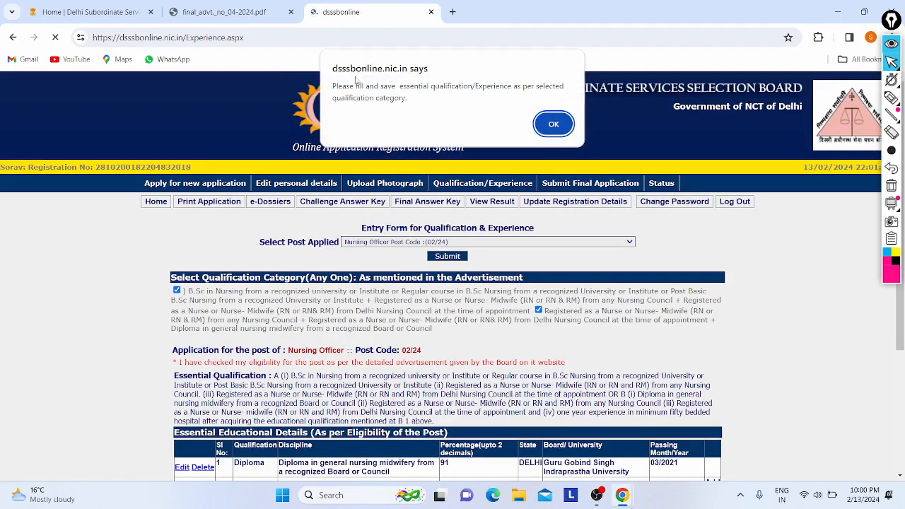
click(553, 123)
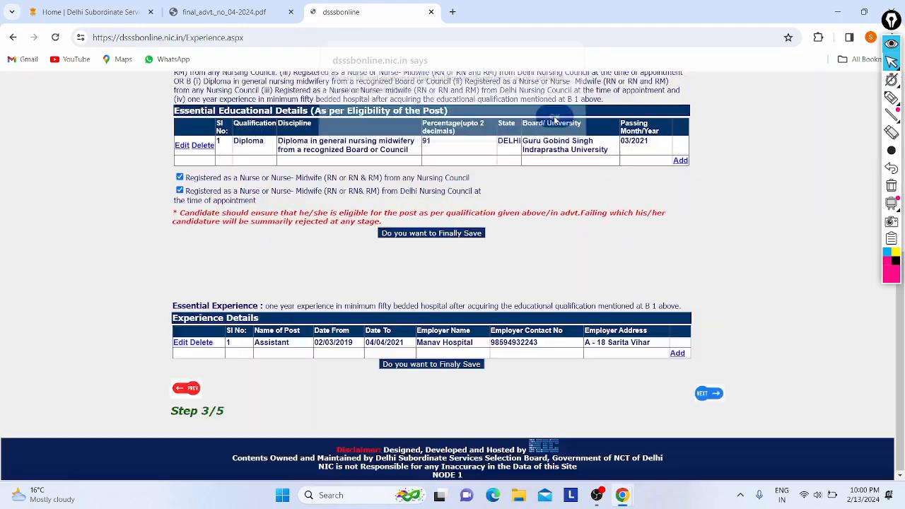
scroll(266, 193, up, 3)
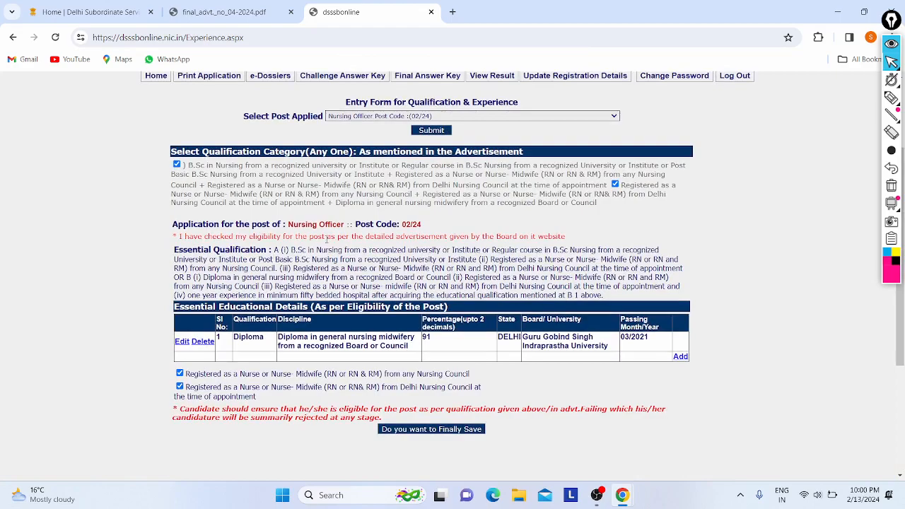
scroll(327, 241, up, 2)
scroll(267, 266, down, 3)
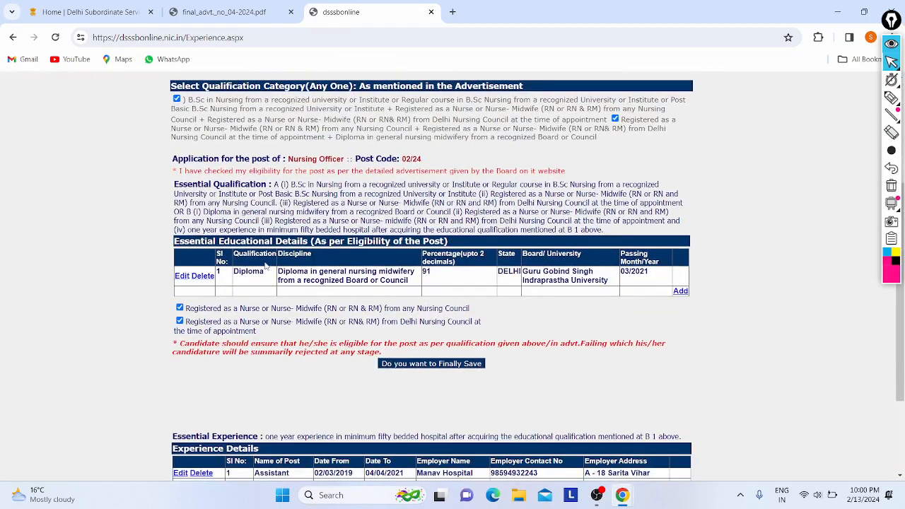
scroll(266, 266, down, 2)
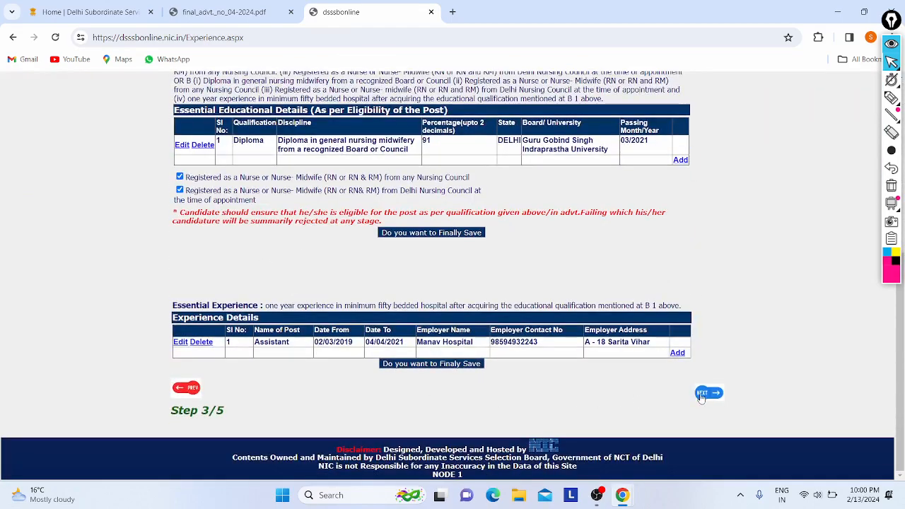
click(708, 393)
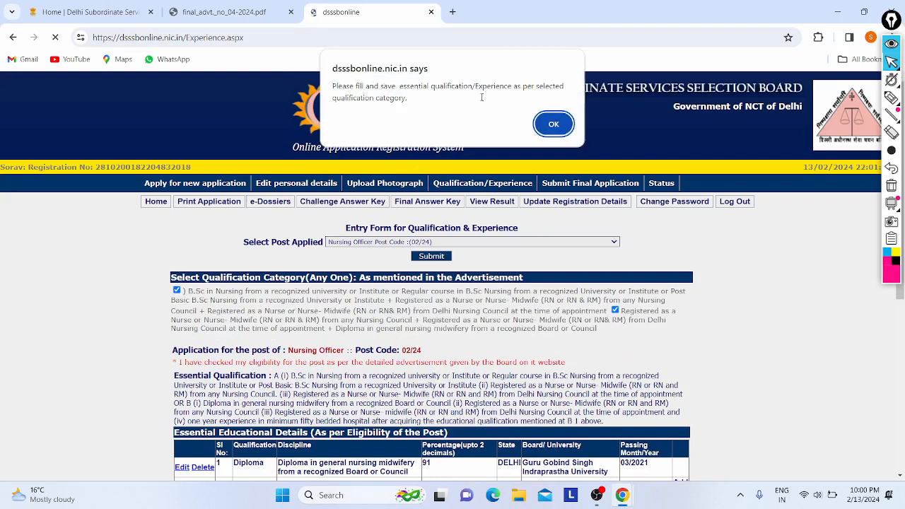
click(553, 126)
scroll(235, 244, up, 2)
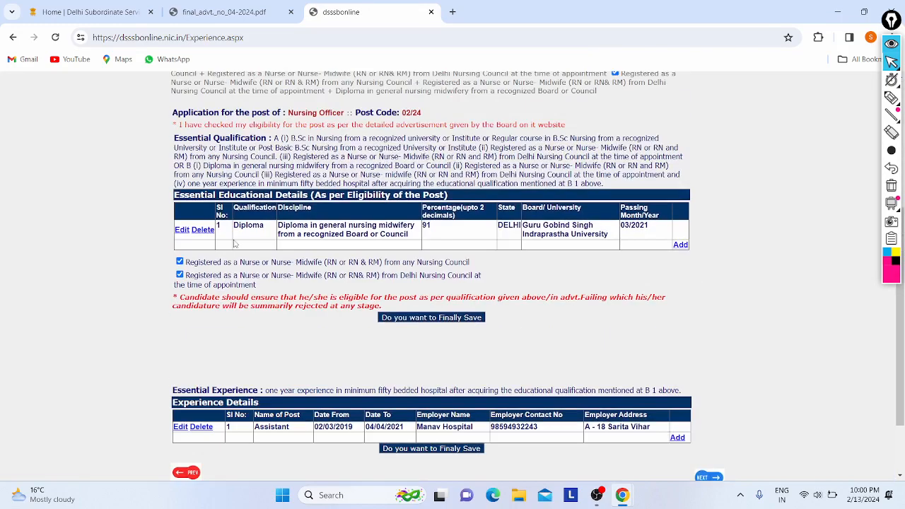
click(680, 245)
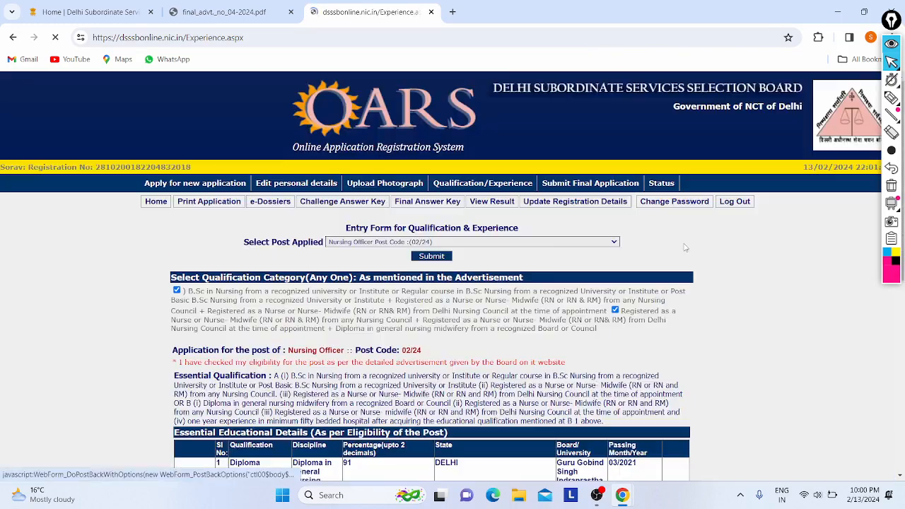
Set the new qualification to Graduation in B.Sc Nursing with 97 percent.
click(273, 301)
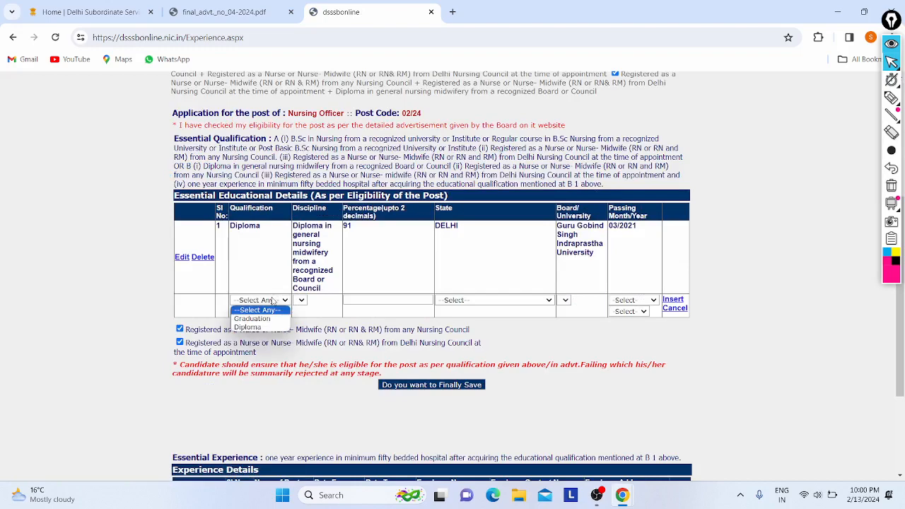
click(255, 319)
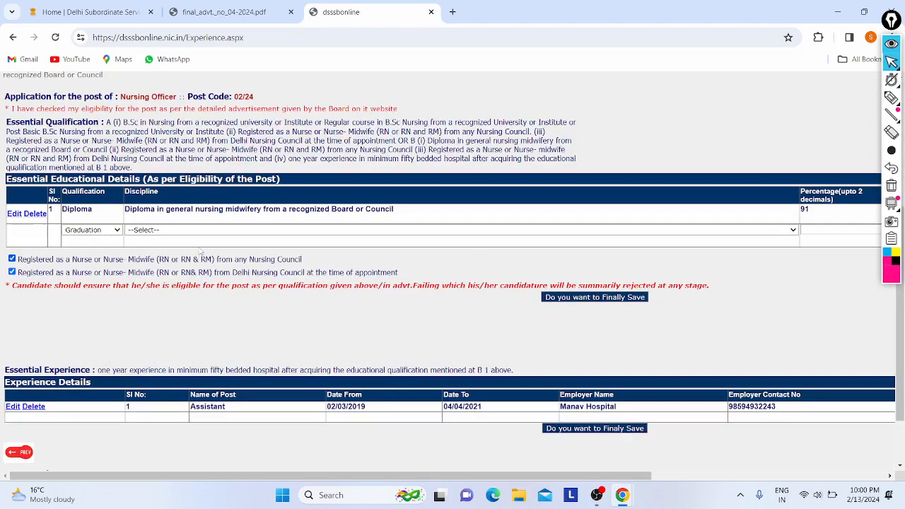
click(142, 231)
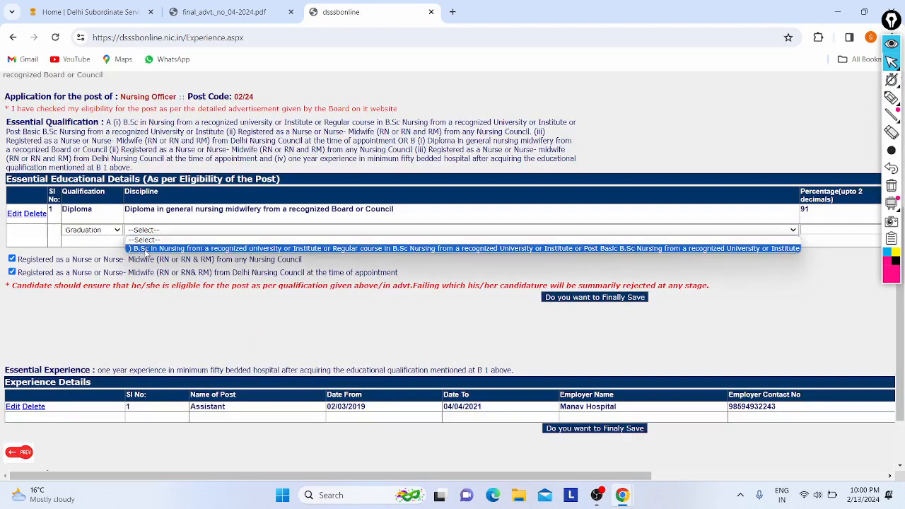
click(145, 248)
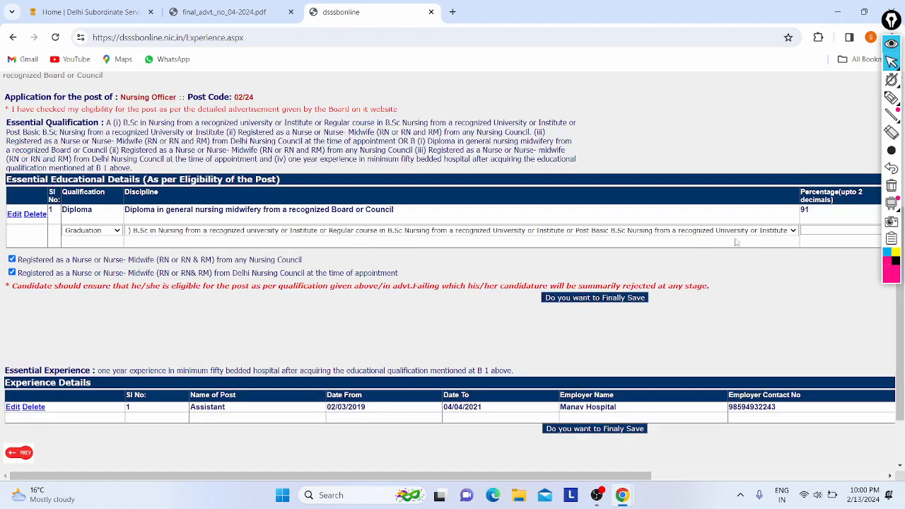
scroll(735, 241, right, 1)
click(787, 233)
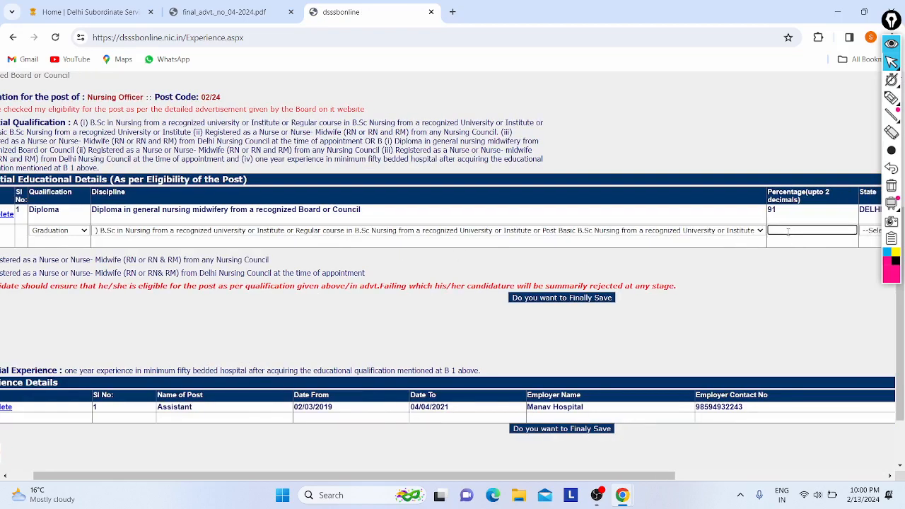
text(97)
scroll(778, 235, right, 5)
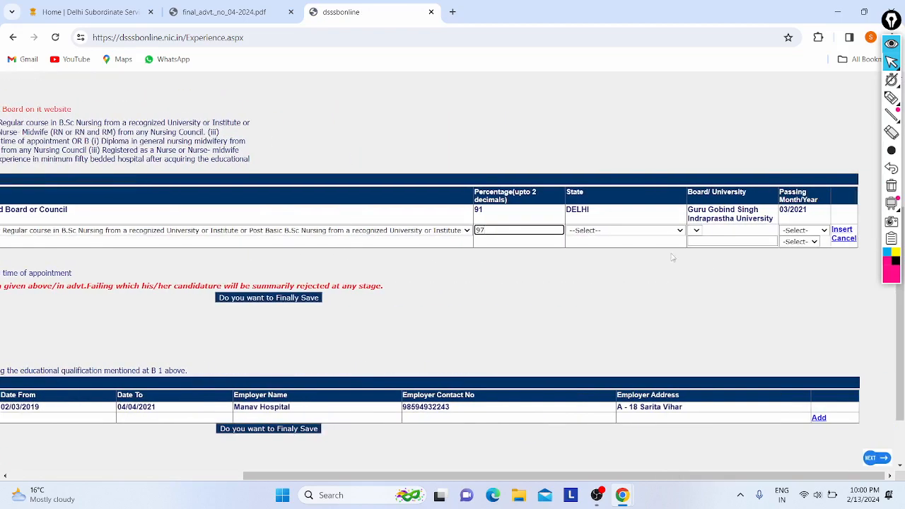
Choose DELHI, Delhi Technological University, passed April 2019, and insert the row.
click(622, 232)
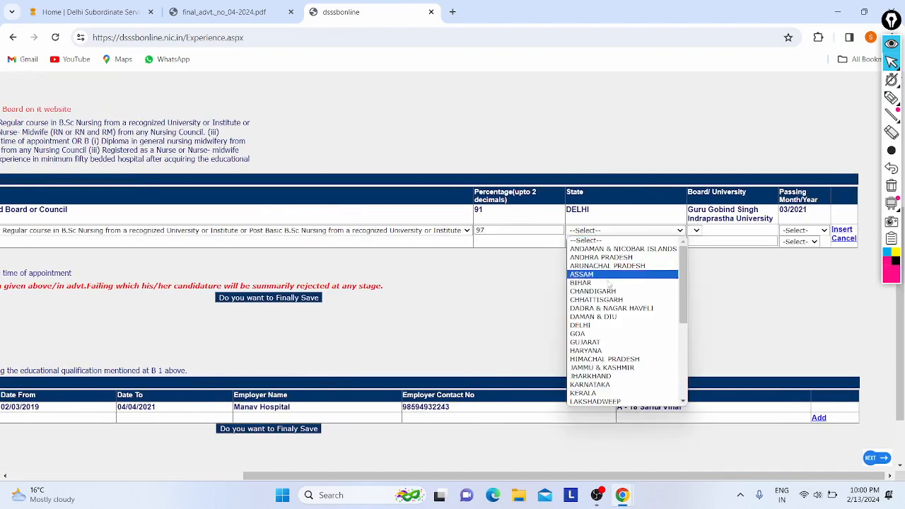
click(598, 327)
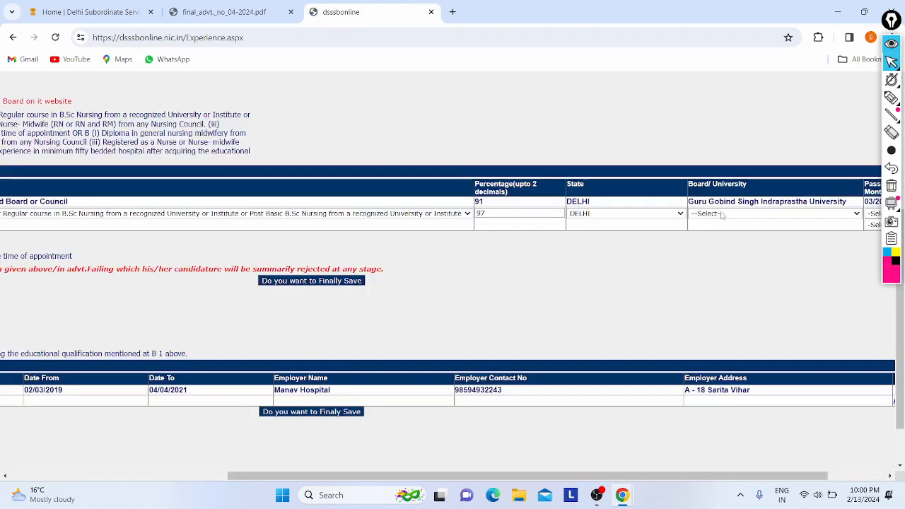
click(725, 214)
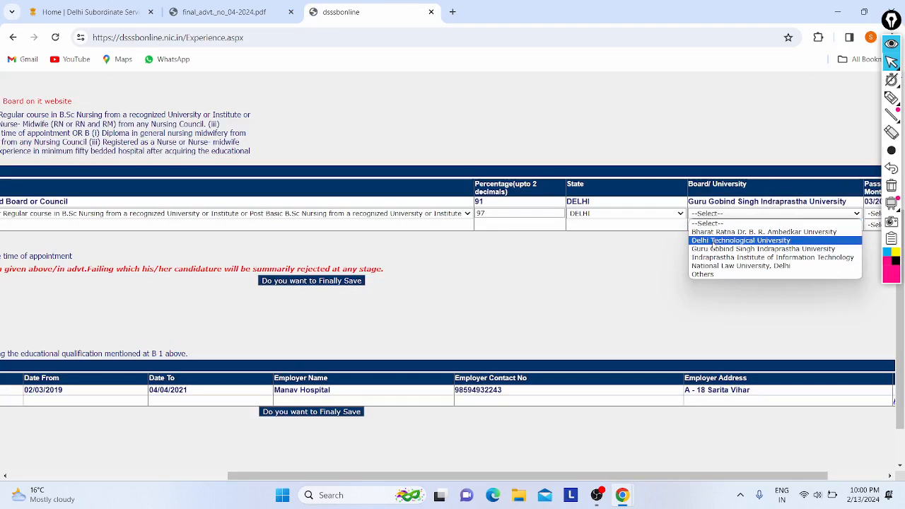
click(713, 240)
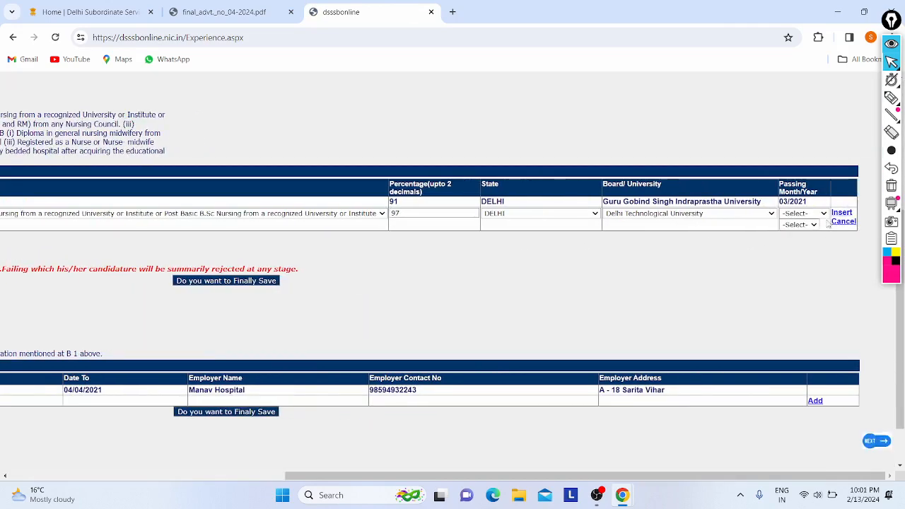
click(801, 213)
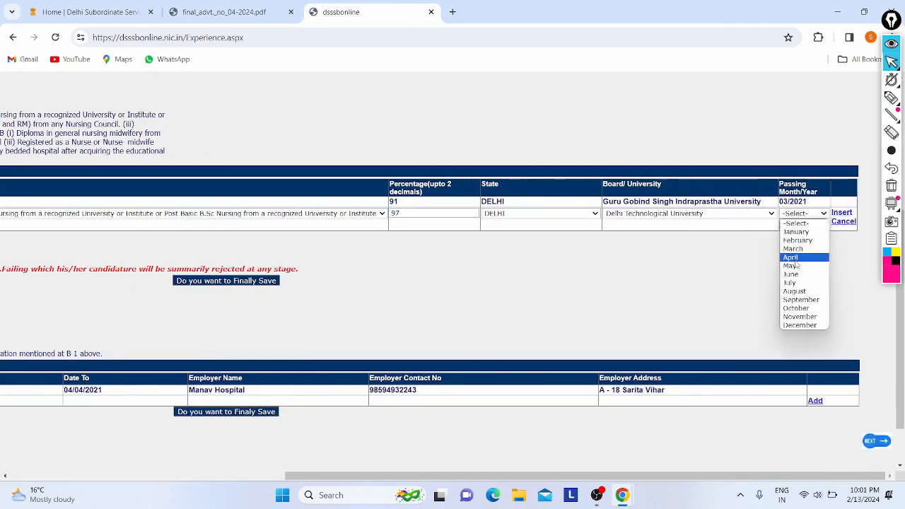
click(793, 257)
click(799, 225)
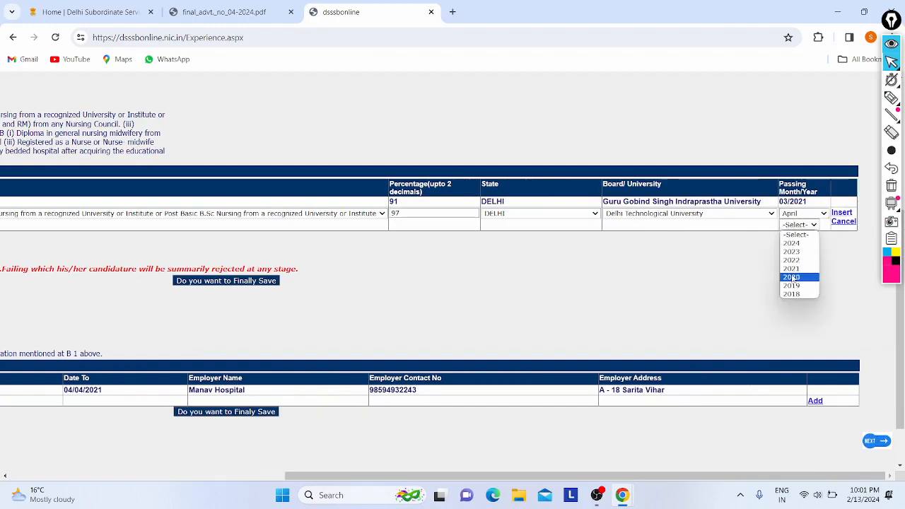
click(792, 285)
click(840, 212)
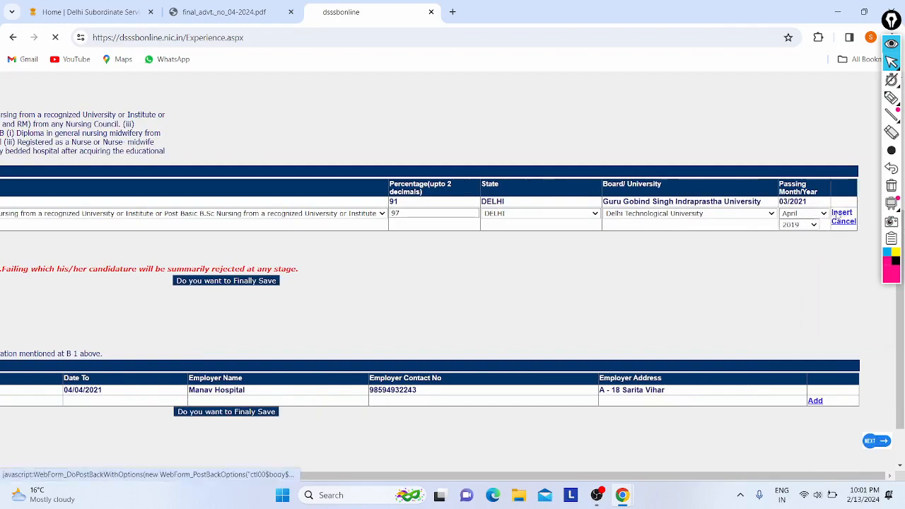
scroll(353, 253, down, 2)
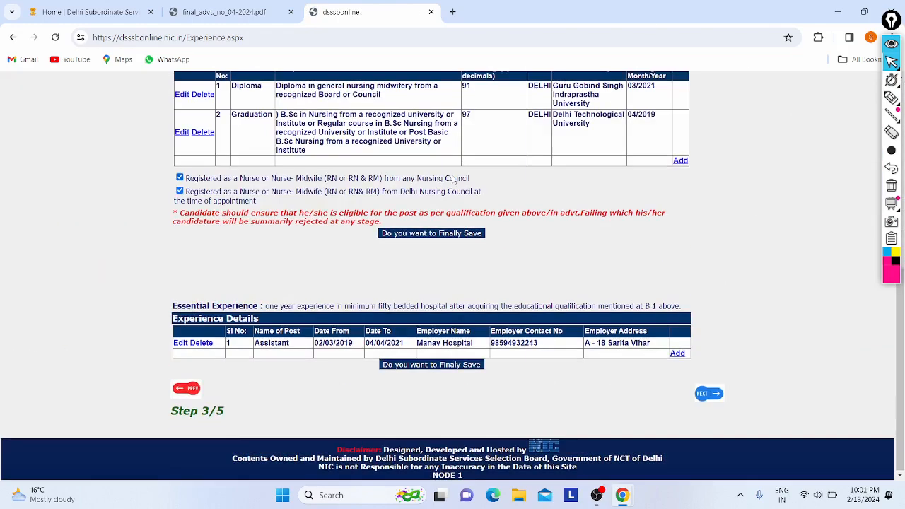
Finally save the qualification details, confirming the save.
click(700, 393)
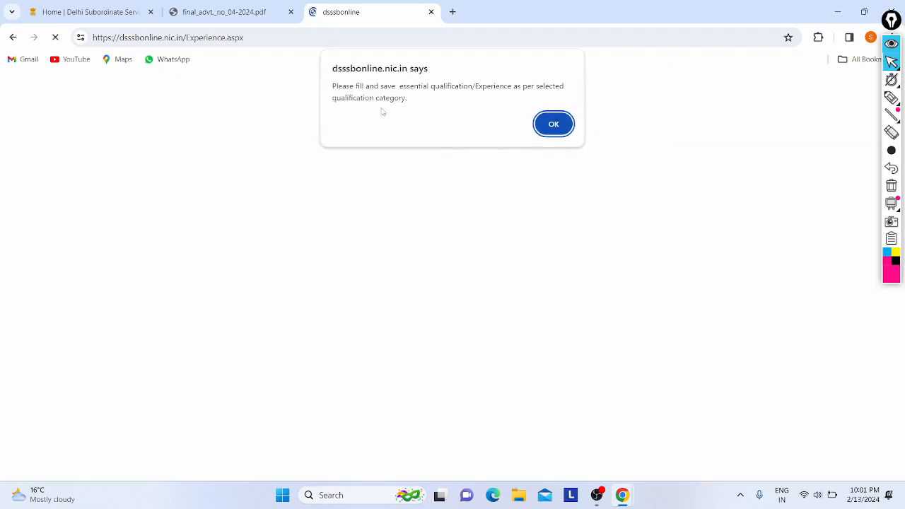
click(555, 124)
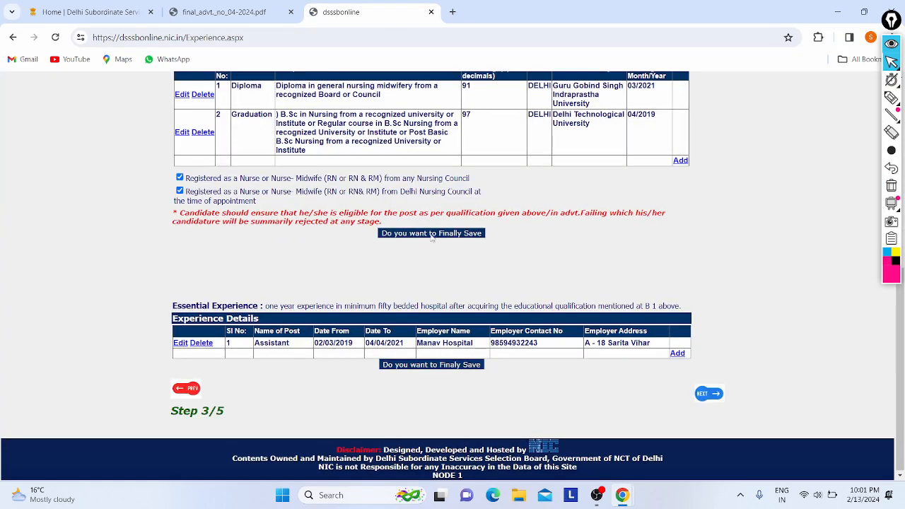
click(413, 234)
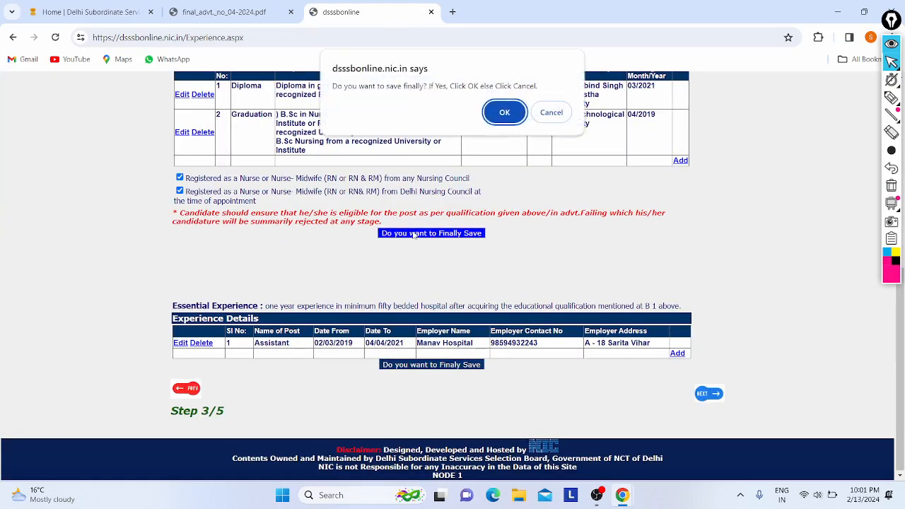
click(504, 112)
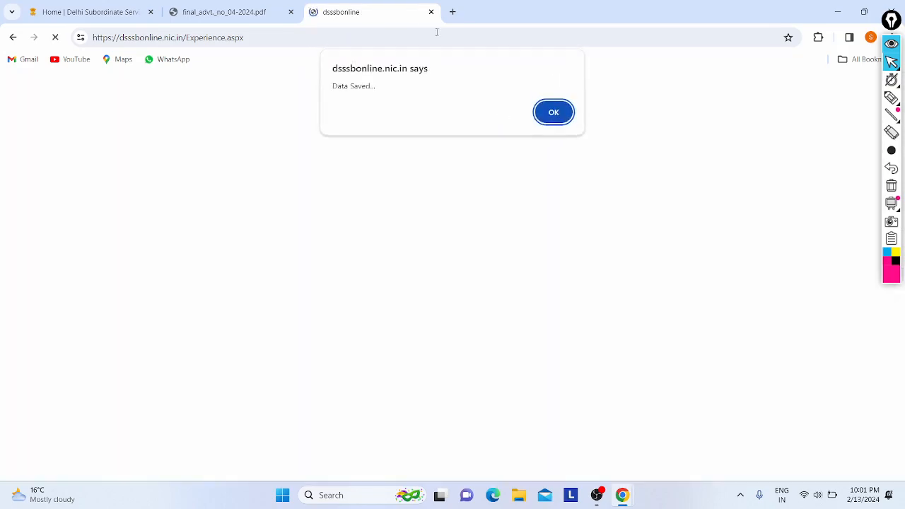
click(564, 113)
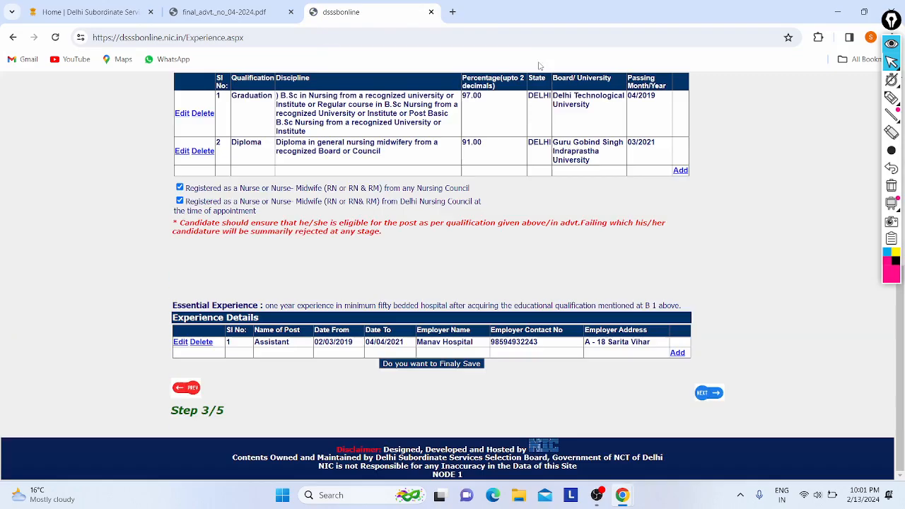
Finally save the experience details and continue to the application summary.
click(400, 364)
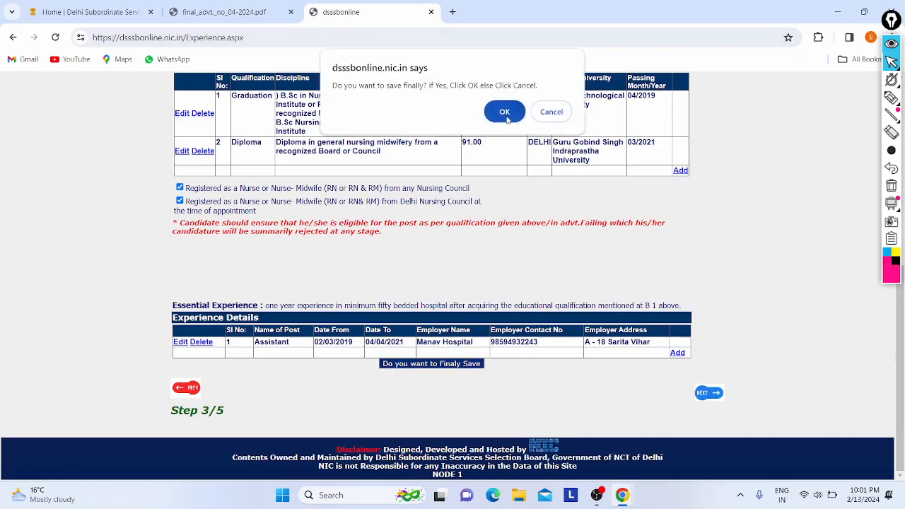
click(506, 120)
click(548, 113)
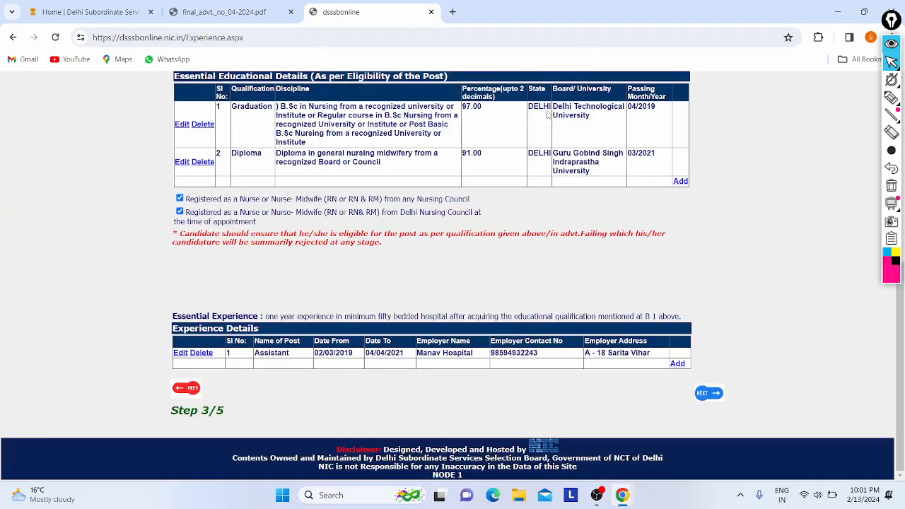
scroll(426, 288, up, 4)
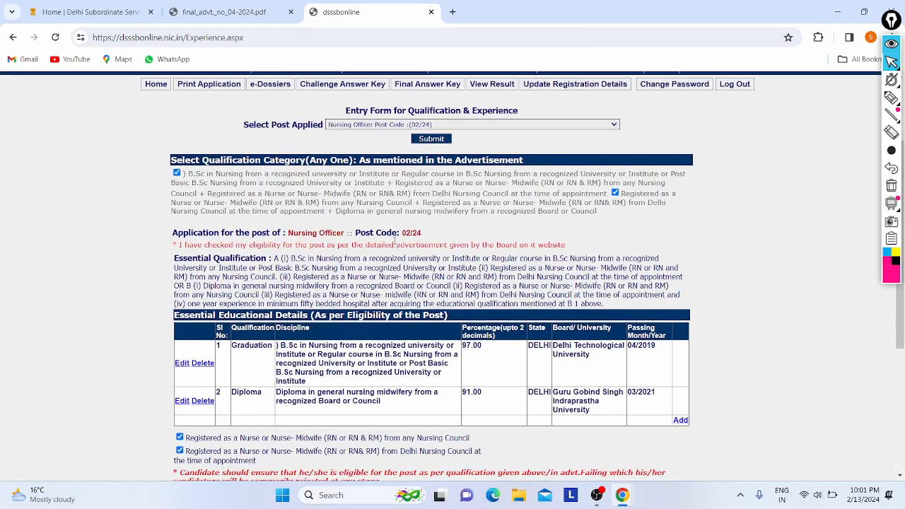
scroll(395, 244, down, 4)
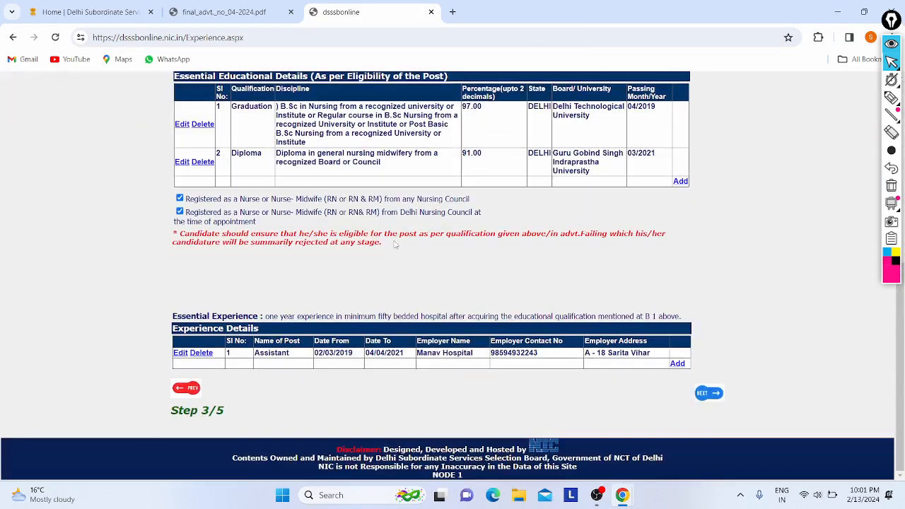
click(698, 389)
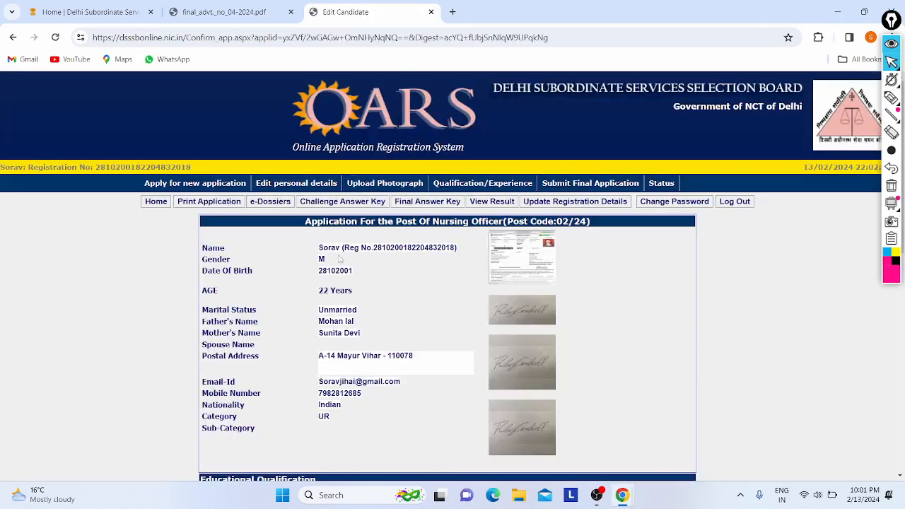
Review the application summary's Graduation qualification details at normal zoom.
scroll(338, 259, down, 1)
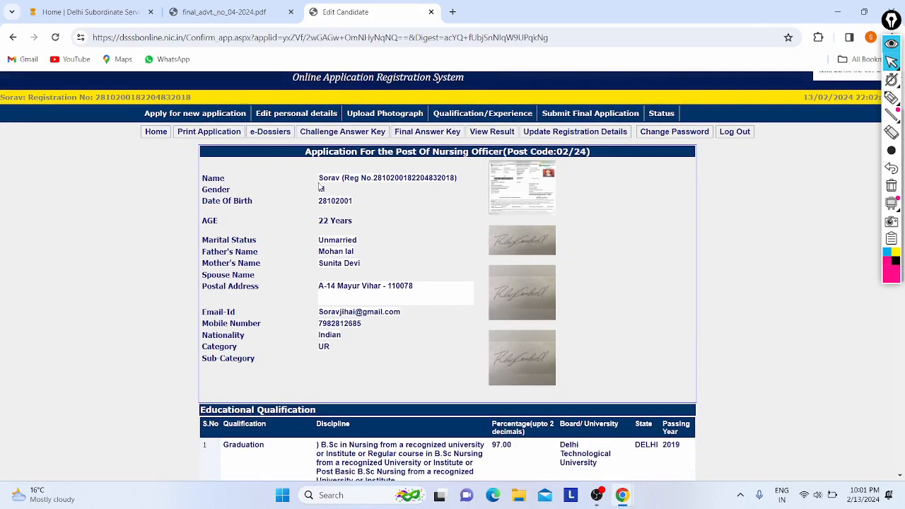
ctrl+scroll(434, 146, up, 5)
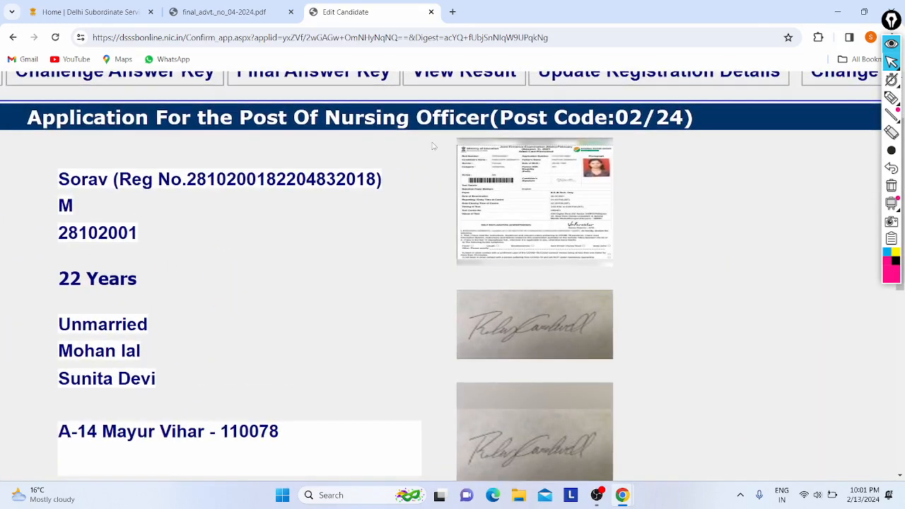
ctrl+scroll(482, 190, down, 5)
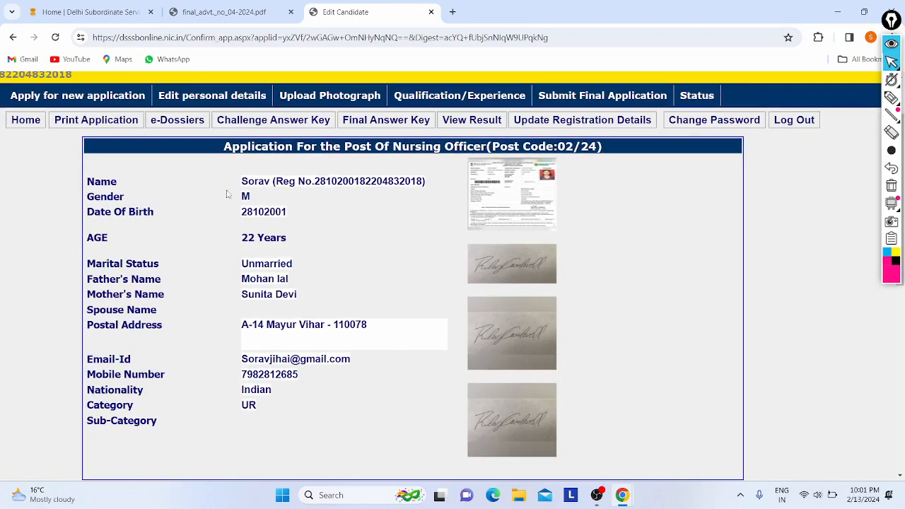
scroll(297, 308, down, 1)
scroll(297, 308, left, 2)
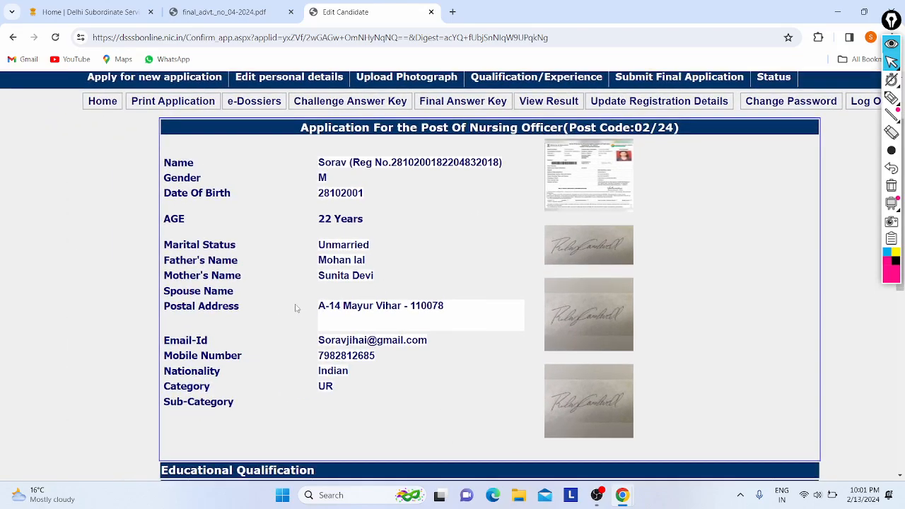
key(ctrl+minus)
scroll(297, 308, down, 4)
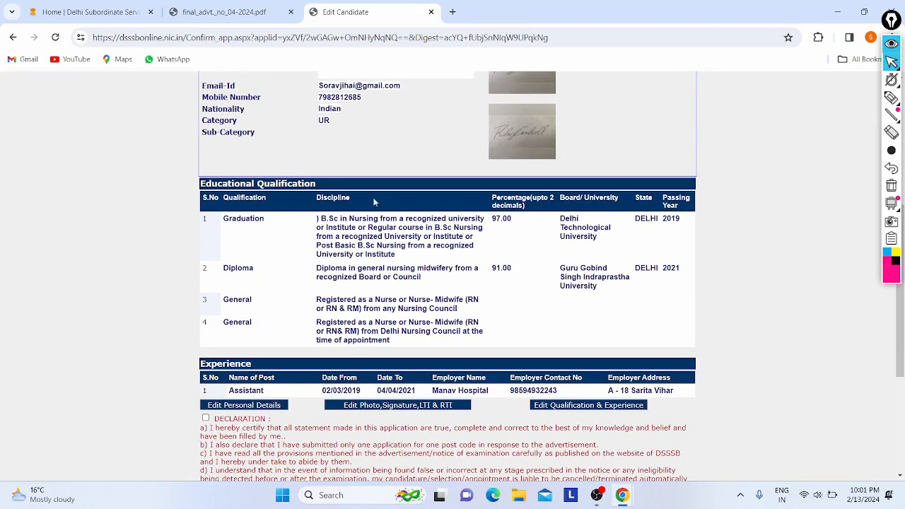
drag(318, 219, 409, 255)
click(508, 223)
Check the summary's registration and experience entries, including post Assistant and employer contact.
scroll(346, 268, down, 1)
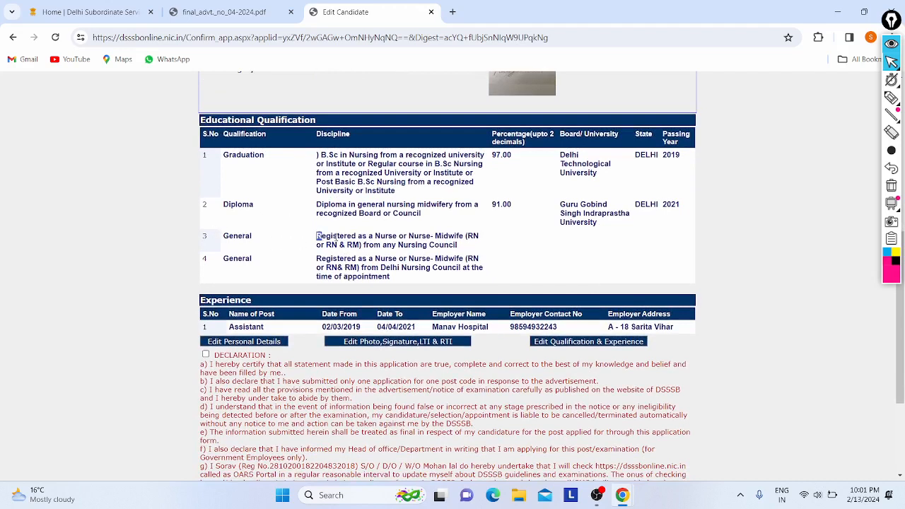
double_click(336, 237)
click(359, 237)
scroll(338, 268, down, 1)
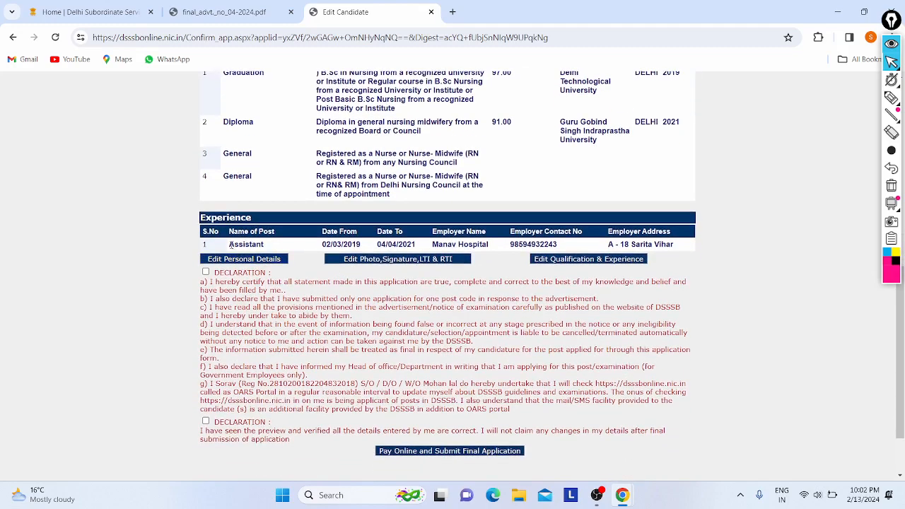
double_click(231, 244)
click(281, 247)
drag(510, 246, 558, 249)
click(558, 249)
scroll(417, 258, down, 2)
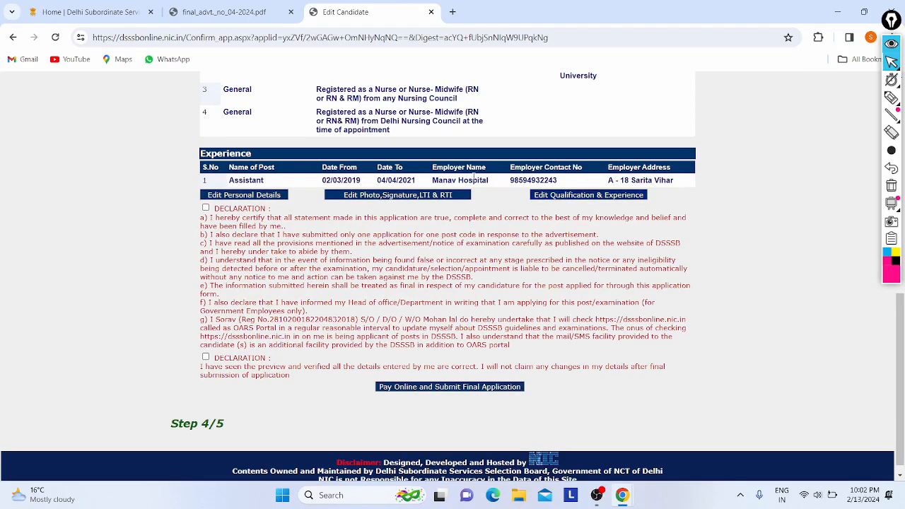
scroll(344, 176, up, 5)
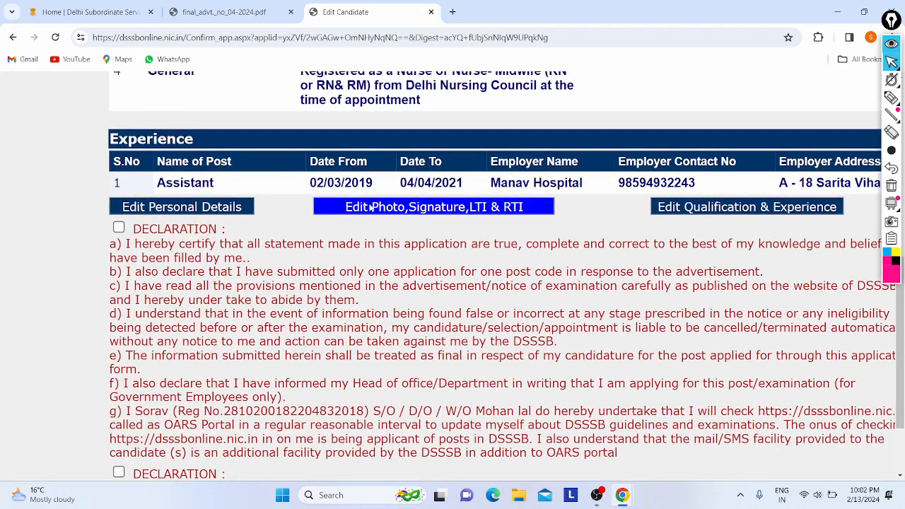
scroll(371, 206, down, 5)
Accept both declarations and submit the final application for online payment.
click(205, 209)
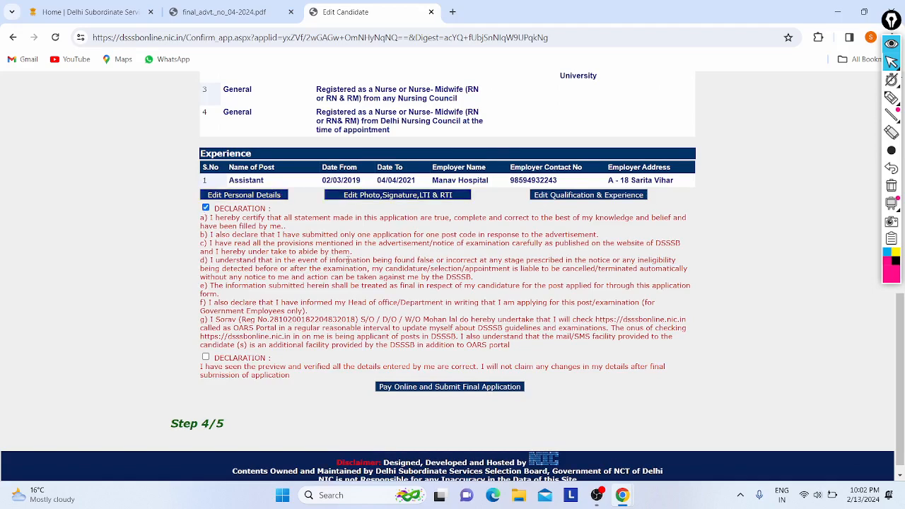
scroll(351, 261, down, 1)
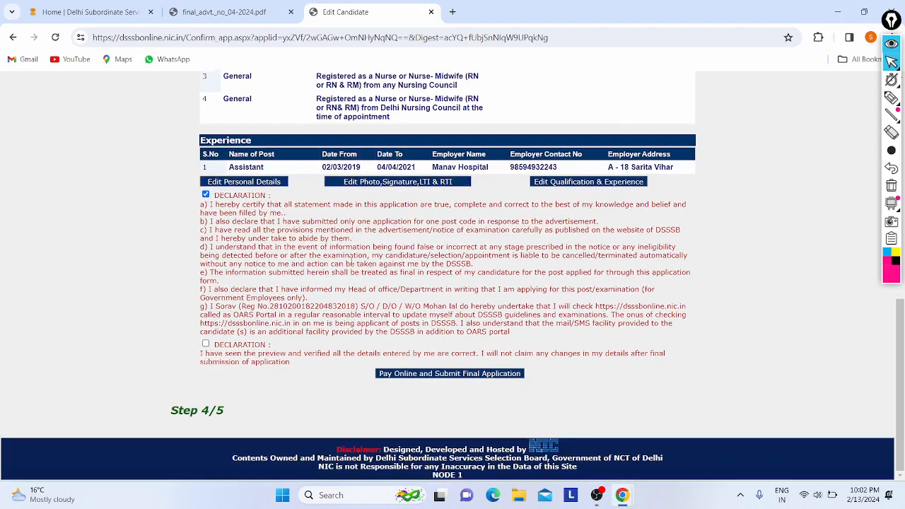
click(205, 344)
click(399, 378)
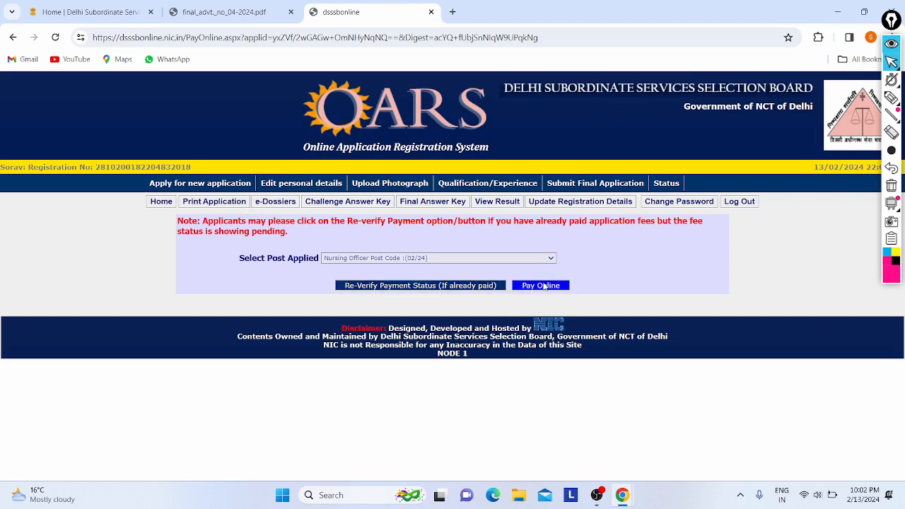
Pay the 100 application fee online, accepting the Terms & Conditions before Pay Now.
click(543, 285)
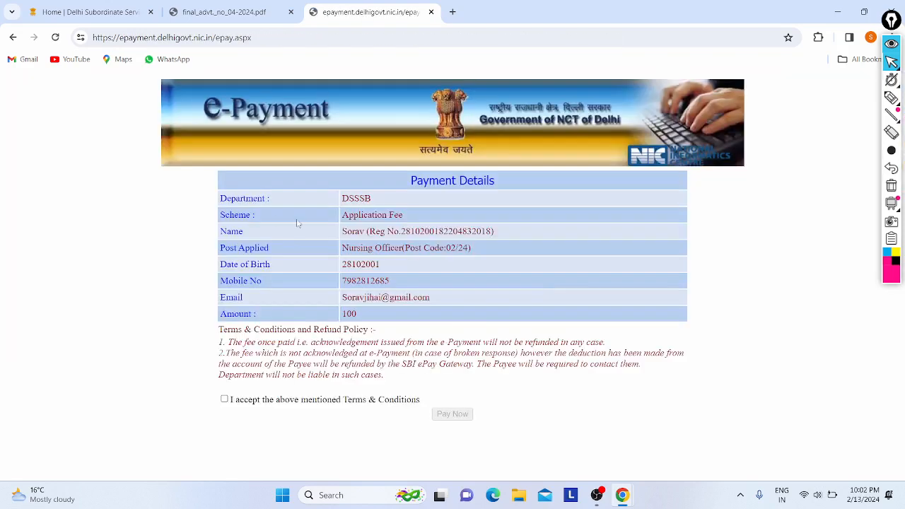
scroll(398, 242, up, 4)
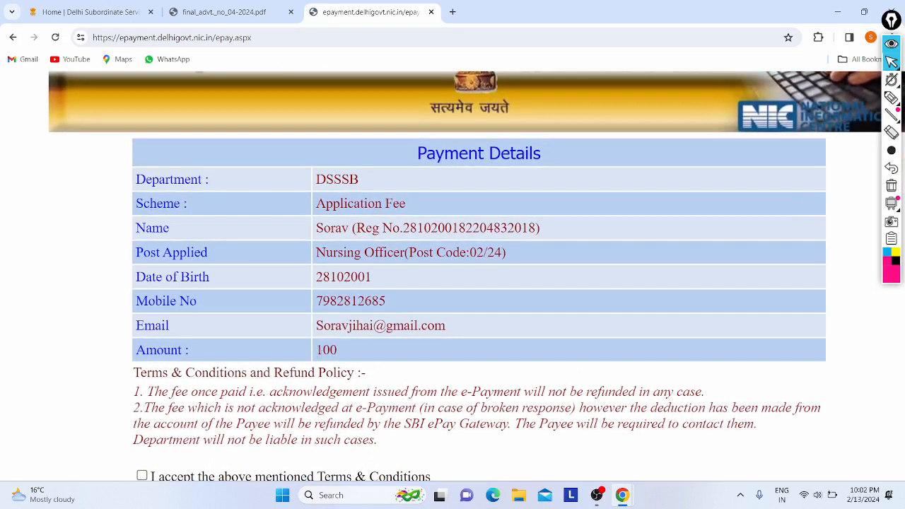
double_click(364, 353)
click(364, 352)
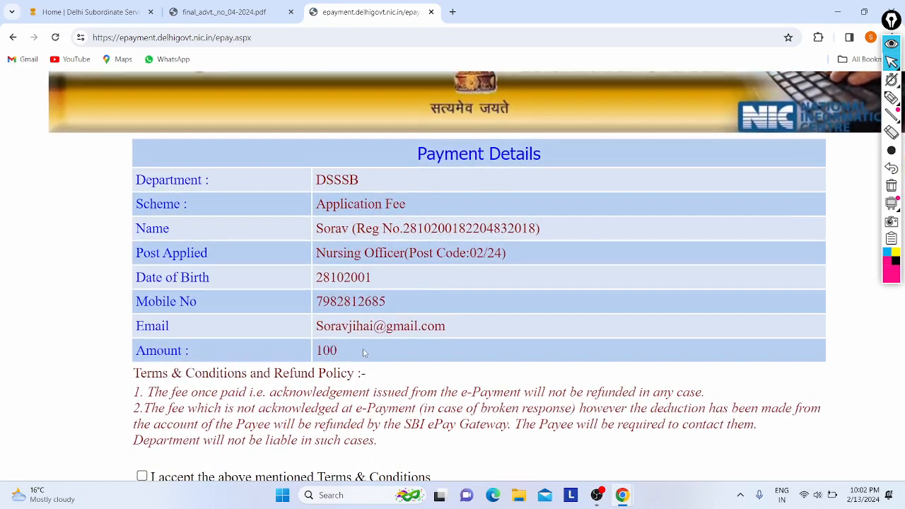
key(ctrl+minus)
key(ctrl+minus)
key(ctrl+minus)
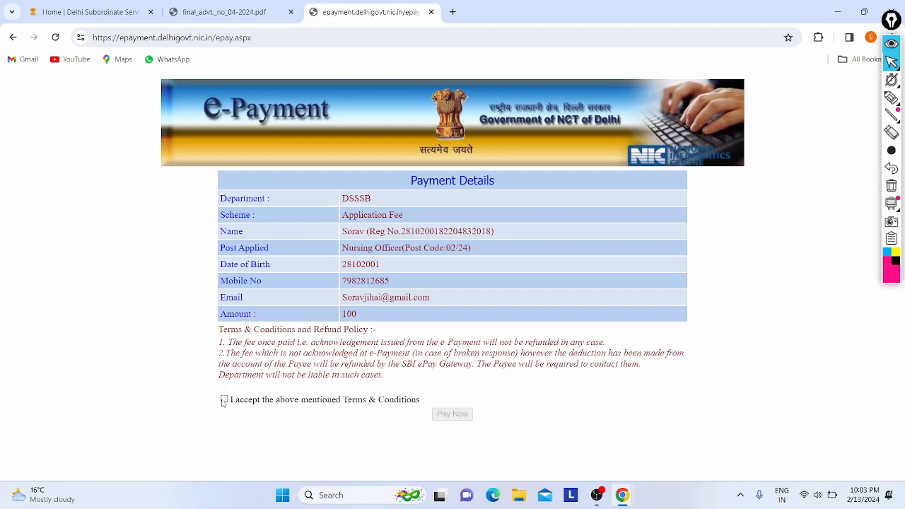
click(223, 400)
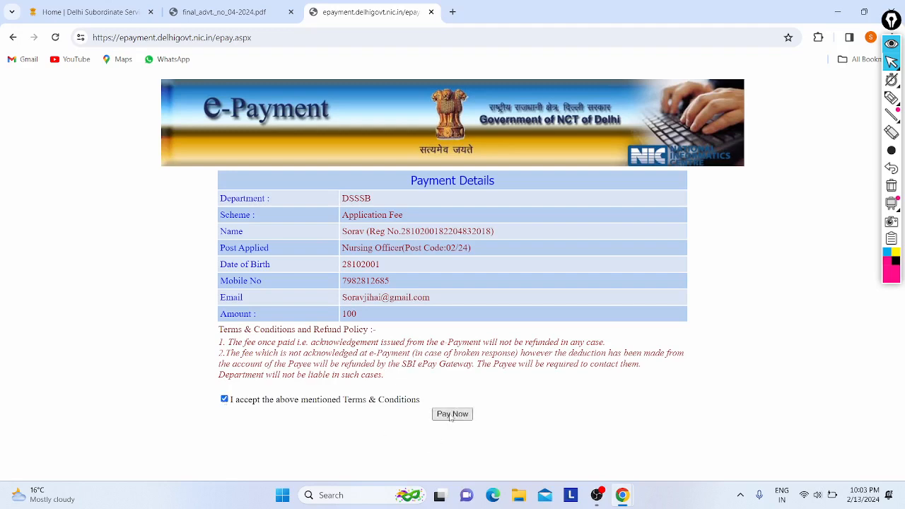
click(451, 415)
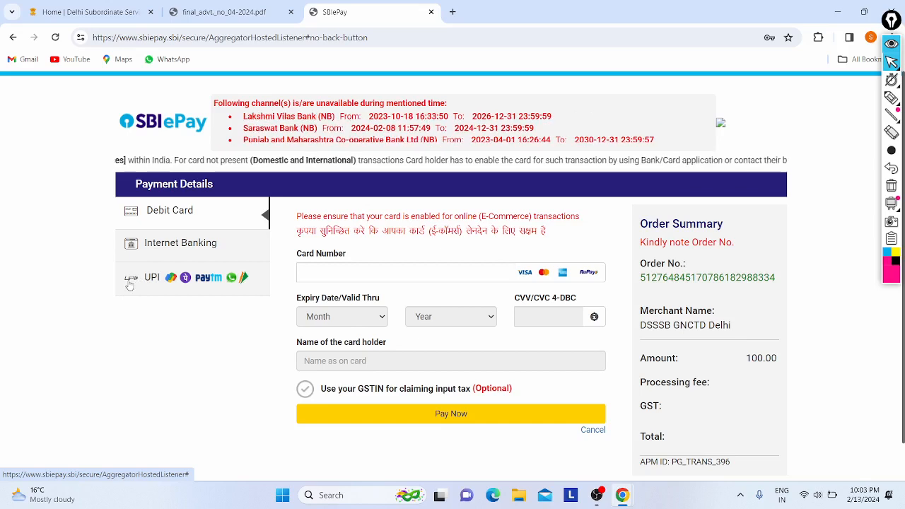
Try paying the fee by UPI QR, then return to the OARS registered-user sign-in.
click(151, 280)
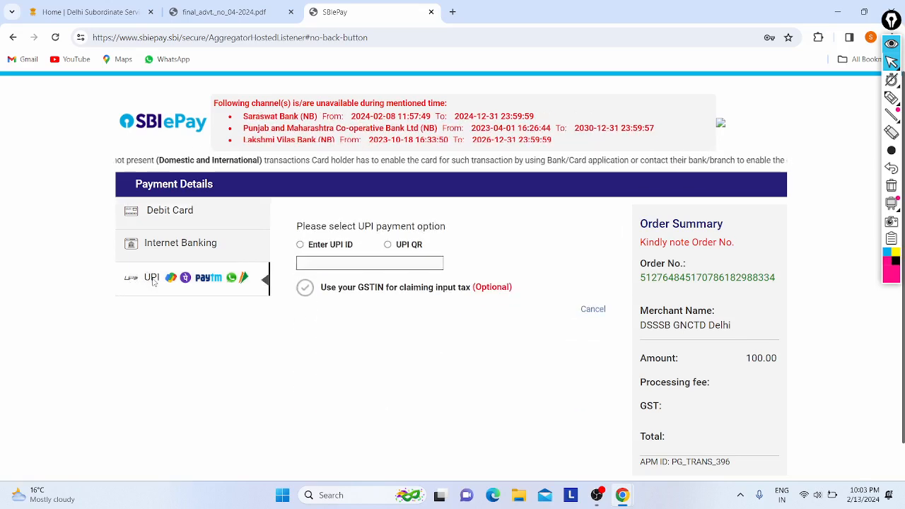
click(387, 245)
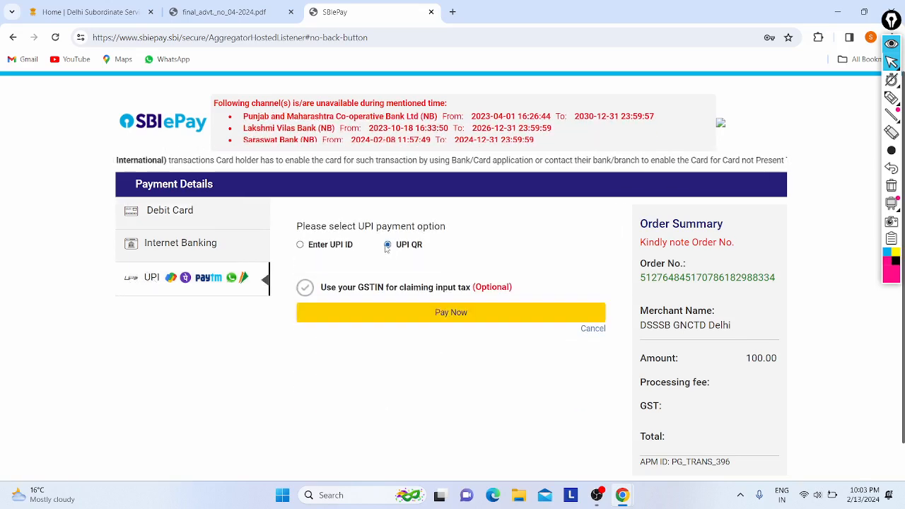
click(393, 313)
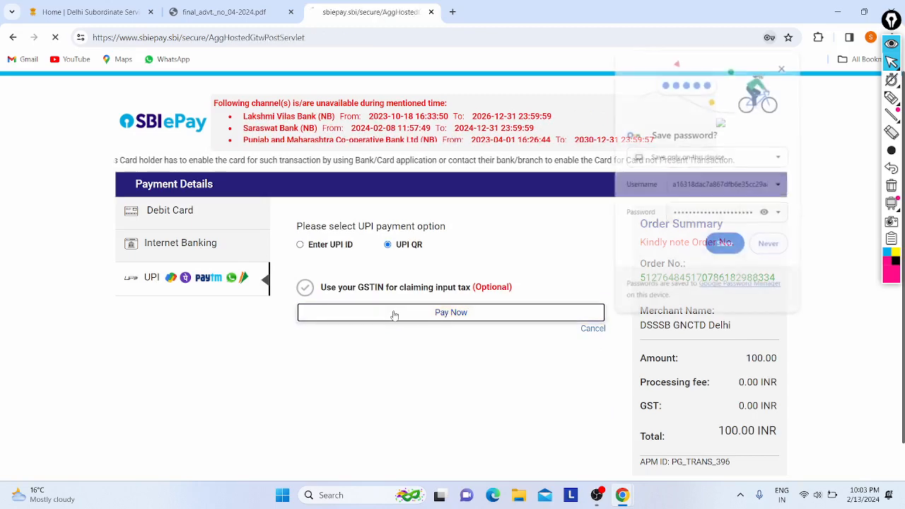
click(724, 247)
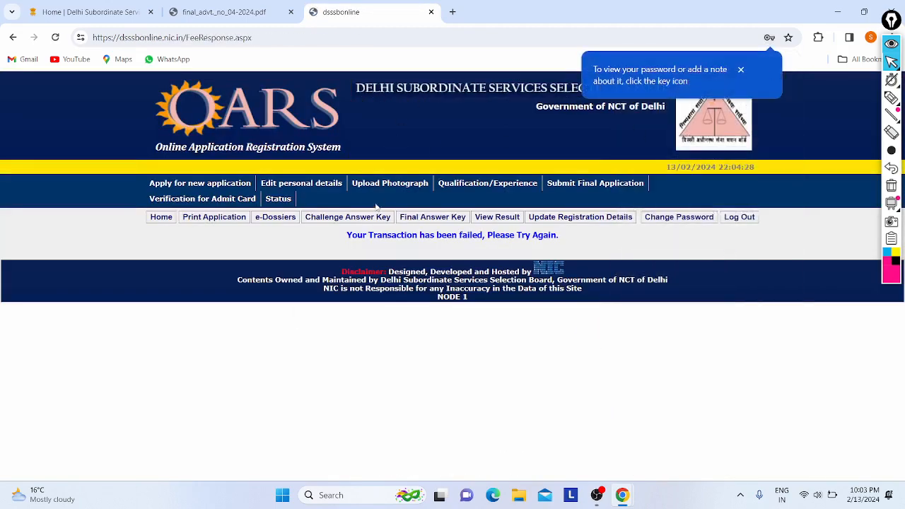
click(742, 69)
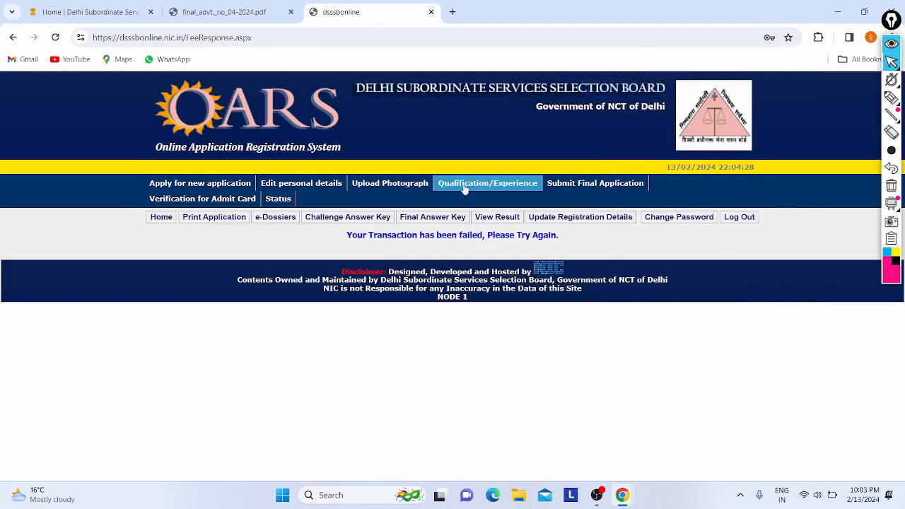
click(591, 186)
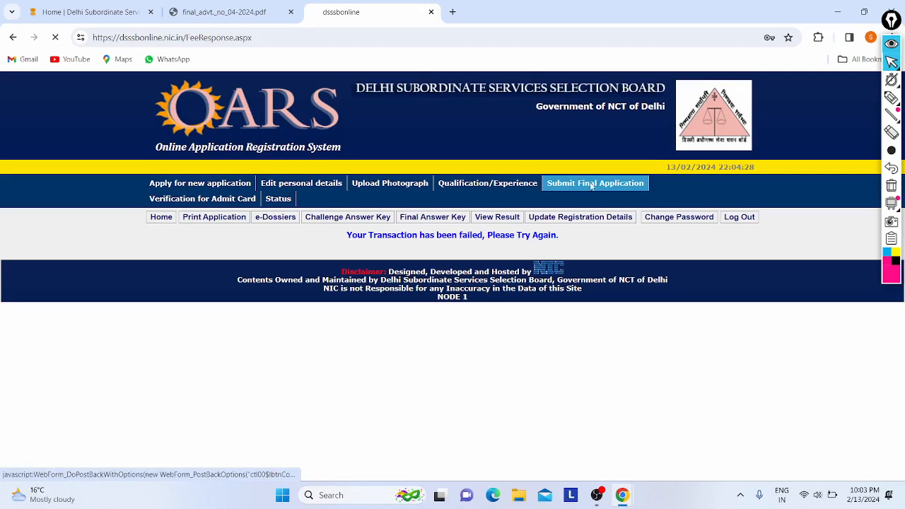
click(626, 268)
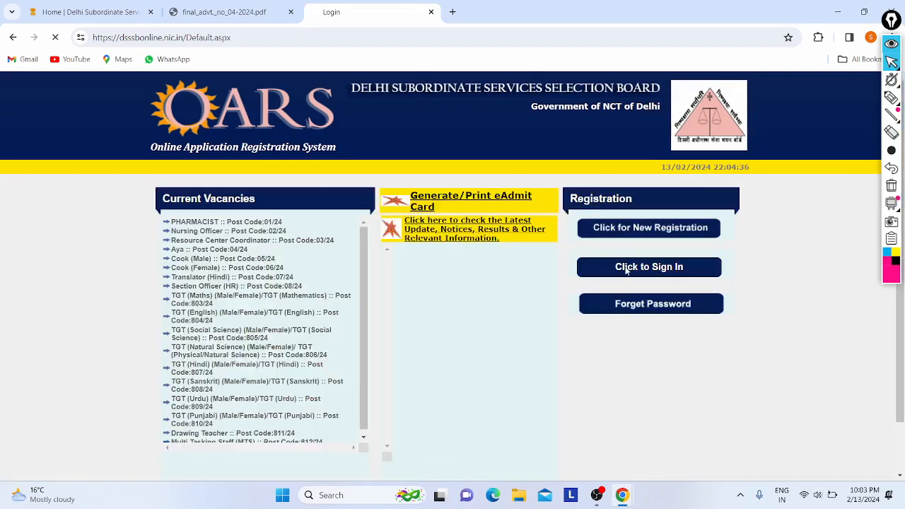
Enter the candidate's date of birth and fill in the saved roll number and password.
click(633, 323)
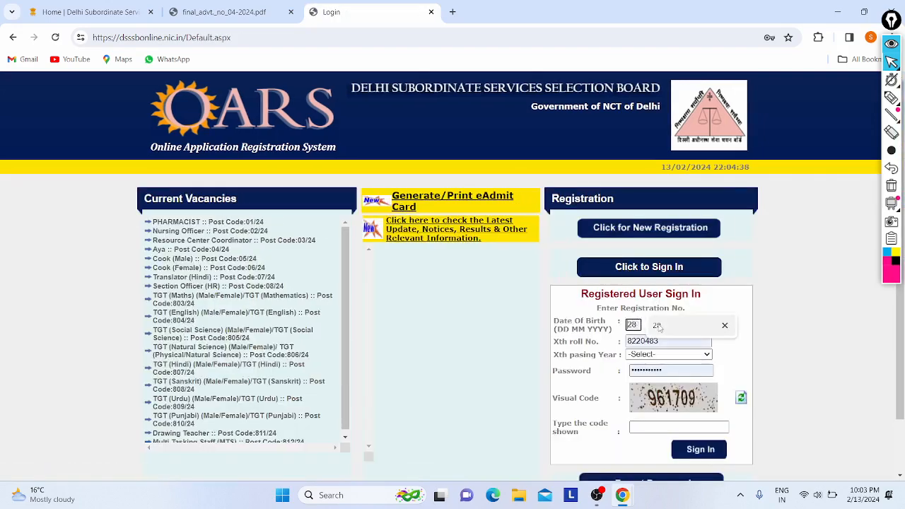
text(28)
click(658, 324)
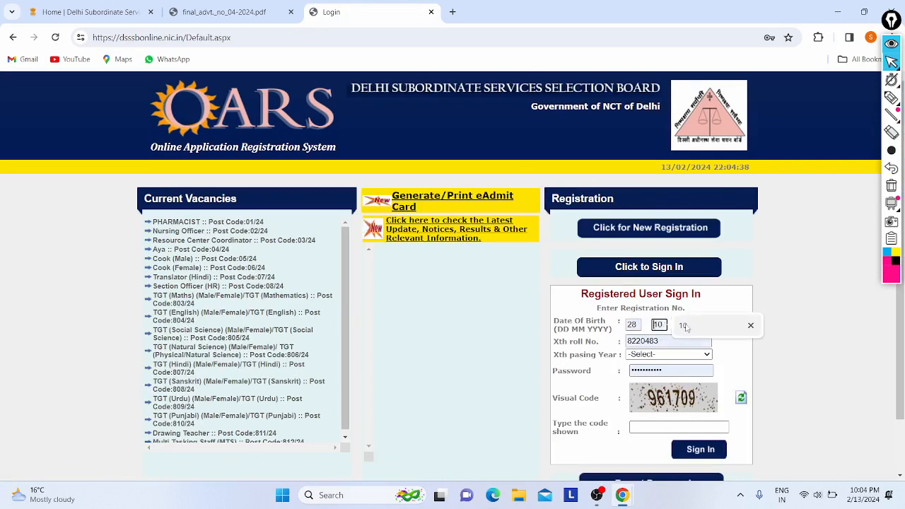
click(682, 326)
click(690, 326)
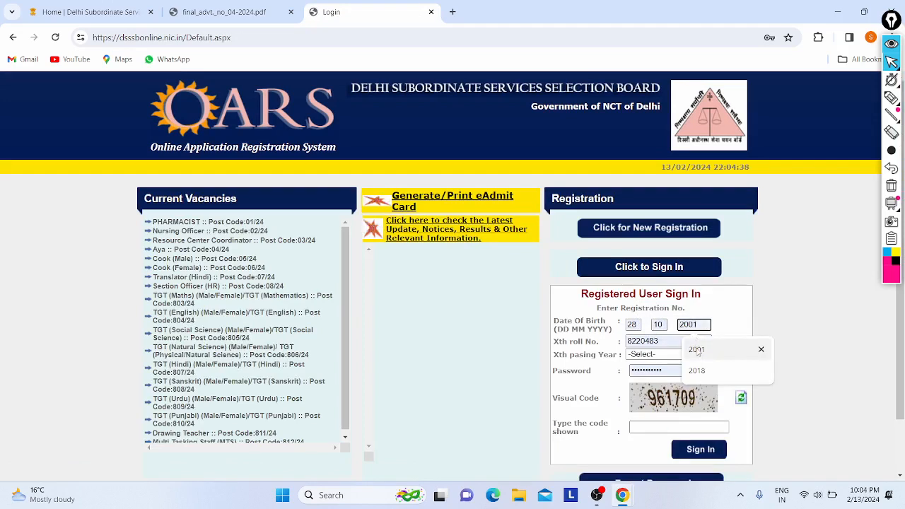
click(697, 350)
click(681, 340)
click(689, 369)
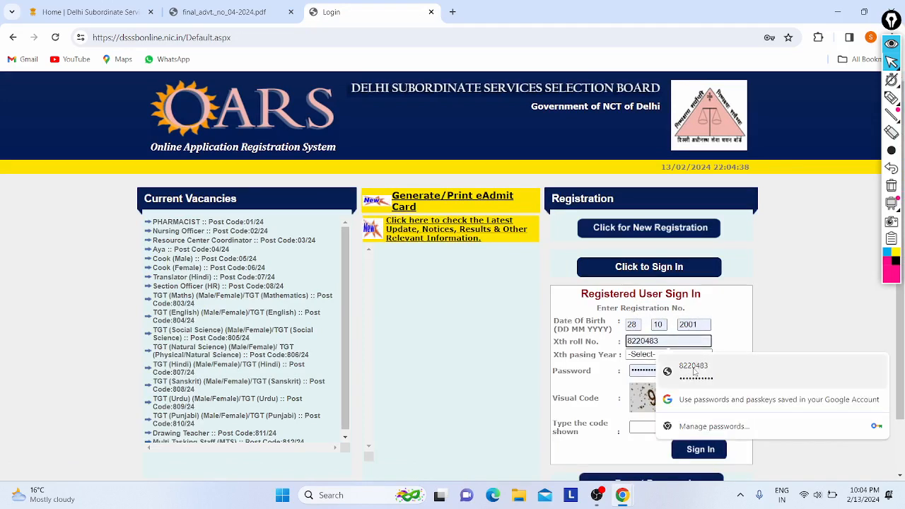
Choose 2018 as the Xth passing year, enter the visual verification code, and sign in.
click(633, 358)
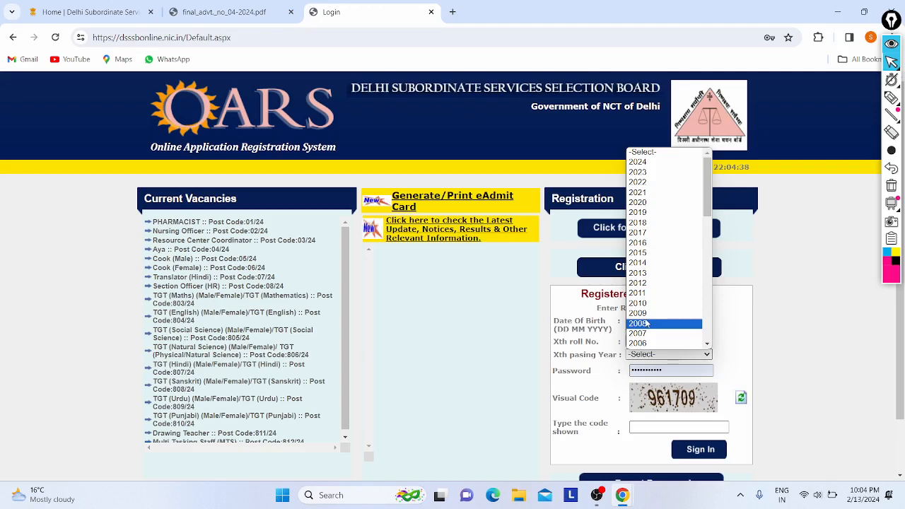
click(637, 223)
scroll(646, 229, down, 1)
click(644, 380)
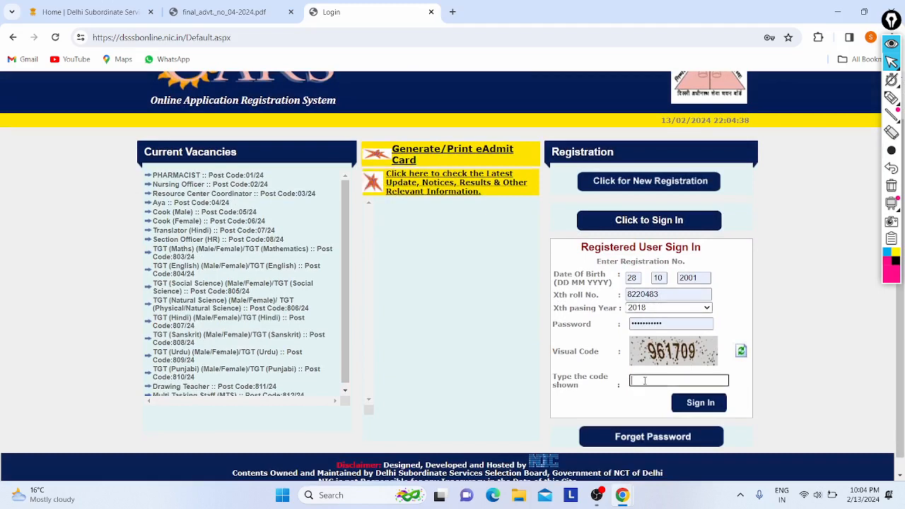
text(961709)
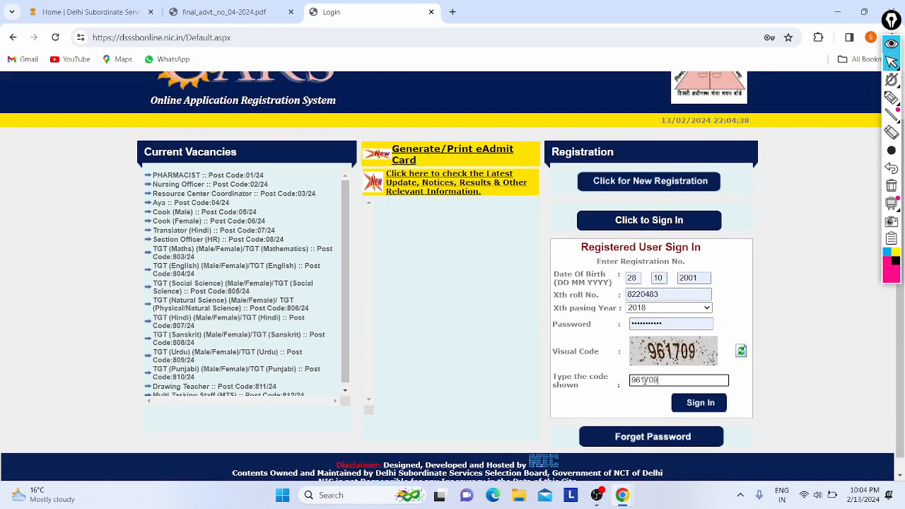
click(698, 402)
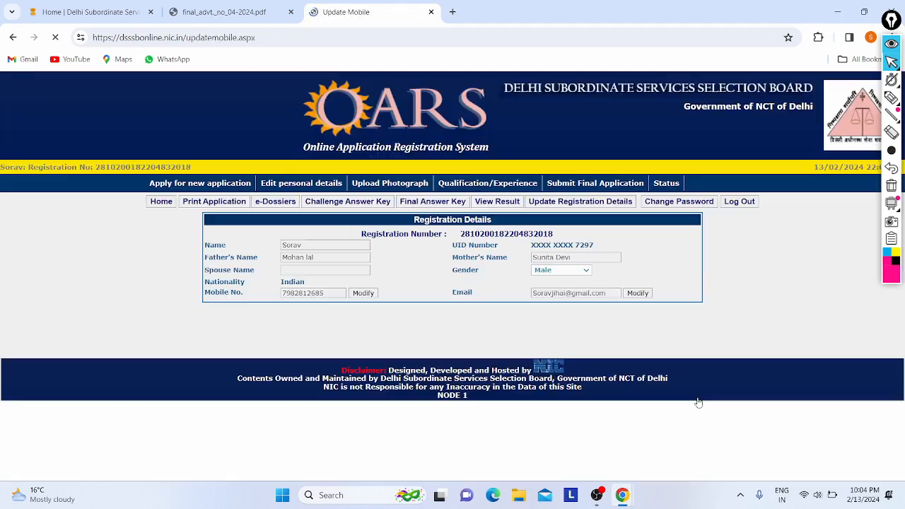
Submit the final application for Nursing Officer Post Code 02/24 with both declarations accepted.
click(571, 184)
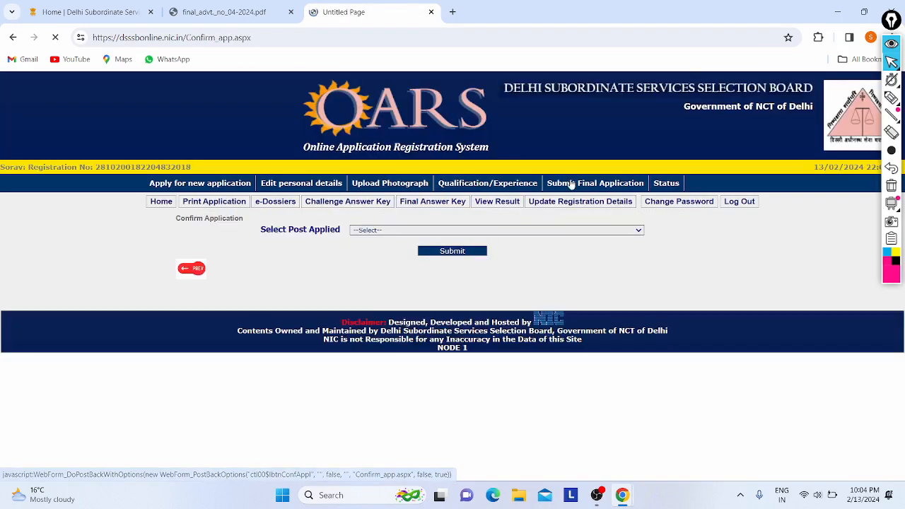
click(399, 229)
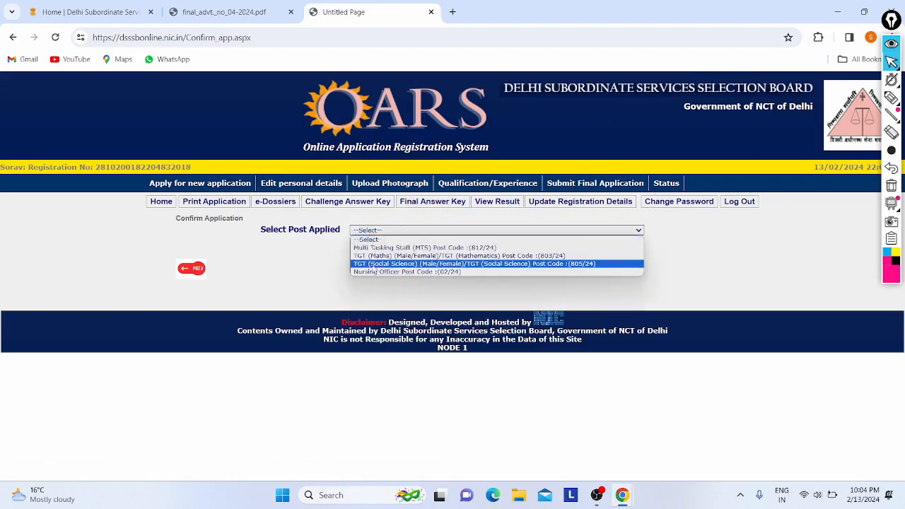
click(435, 265)
click(444, 251)
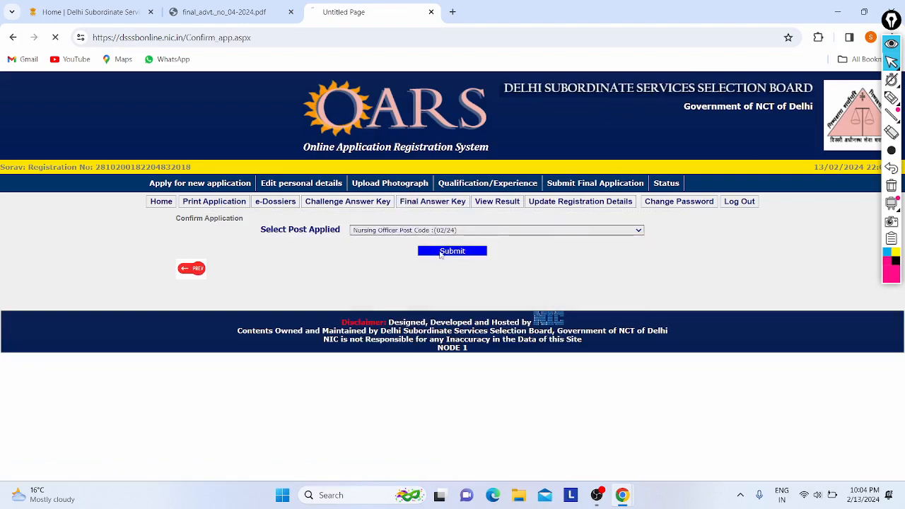
scroll(508, 265, down, 10)
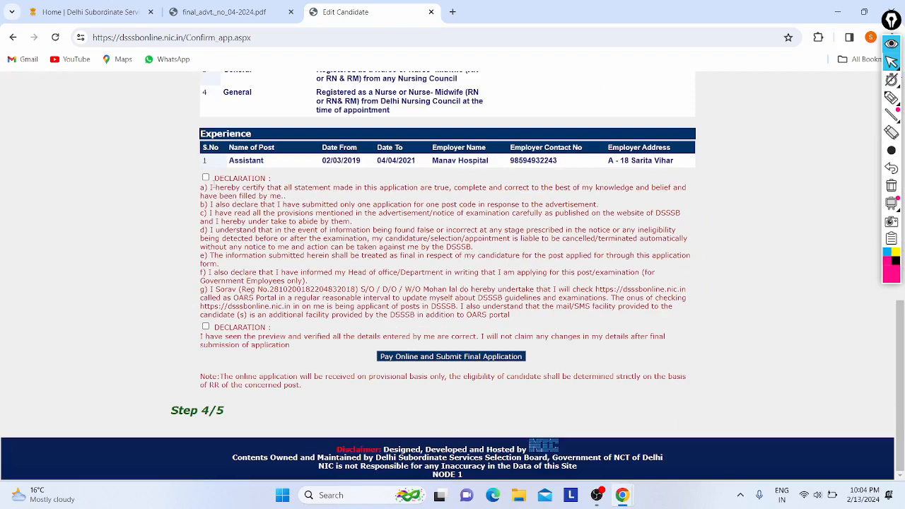
click(204, 177)
click(206, 326)
click(406, 358)
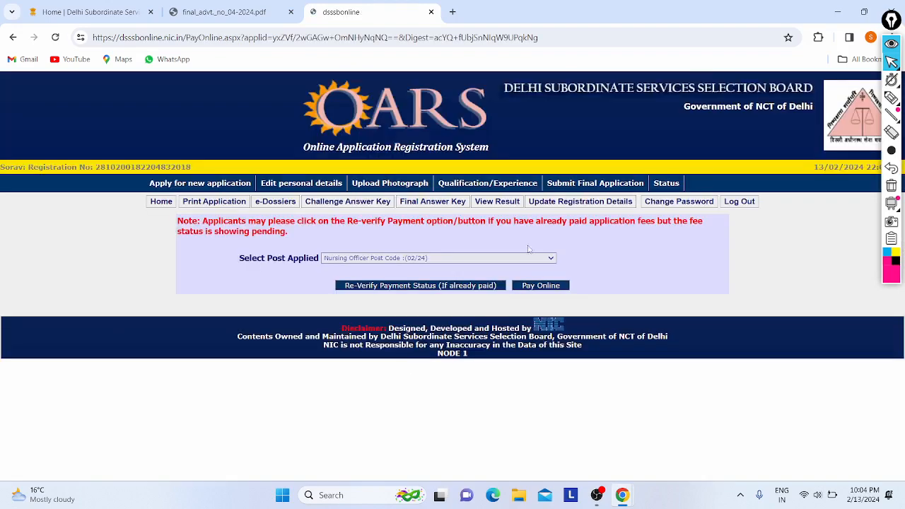
Choose online fee payment, accept the terms and conditions, and proceed to SBIePay.
click(541, 285)
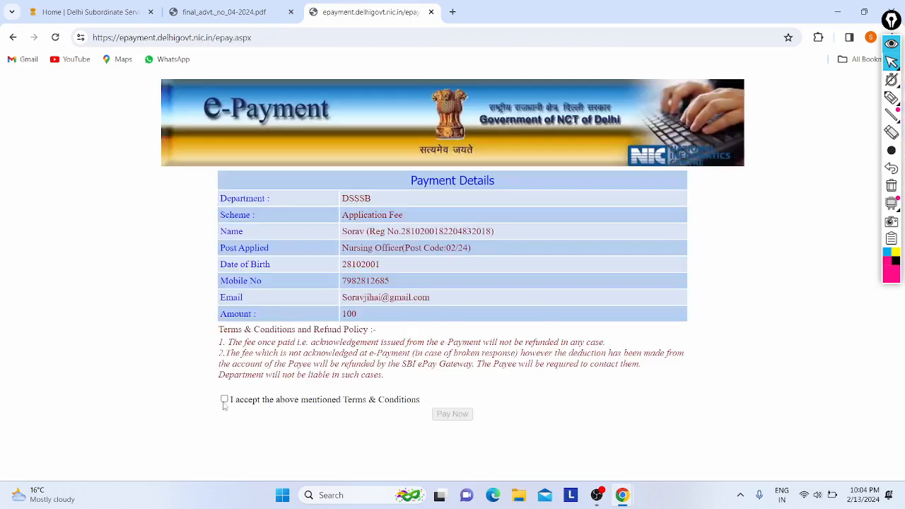
click(224, 399)
click(452, 413)
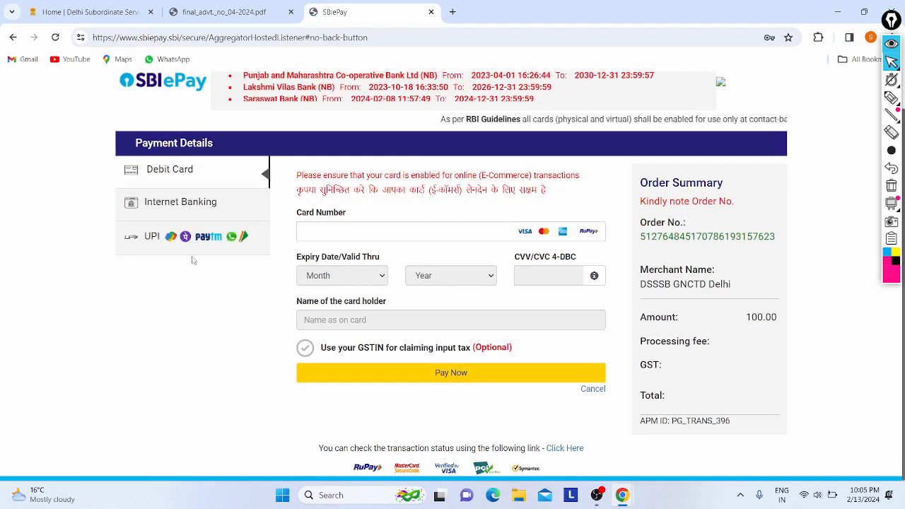
Enter the debit card number, delete the wrongly typed last digit, then switch to the advertisement PDF.
click(344, 228)
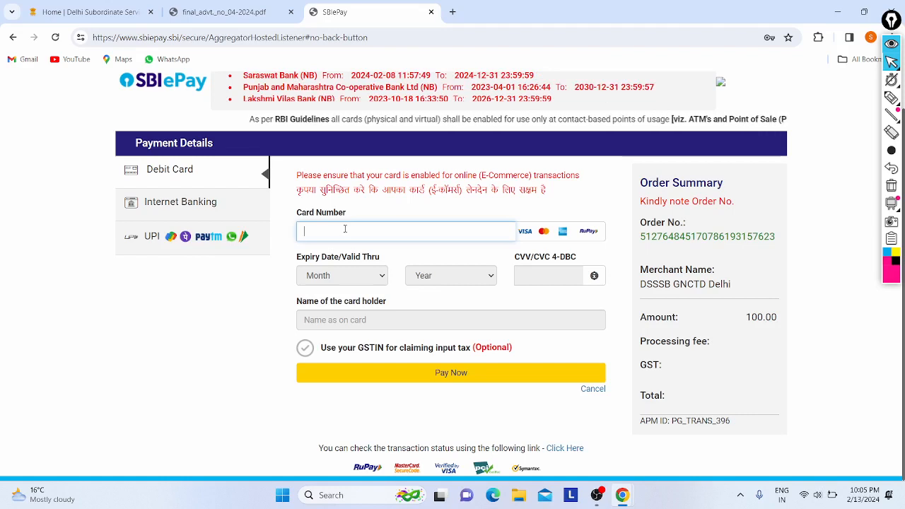
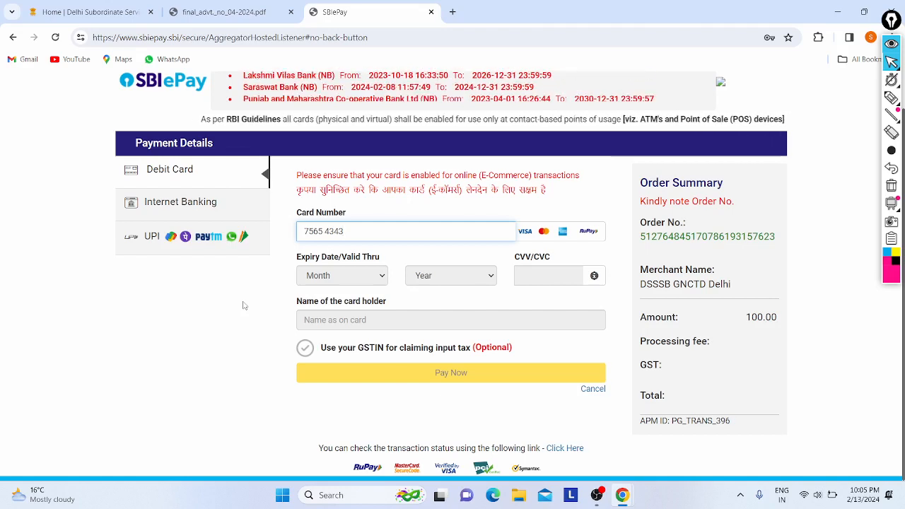
scroll(244, 305, up, 1)
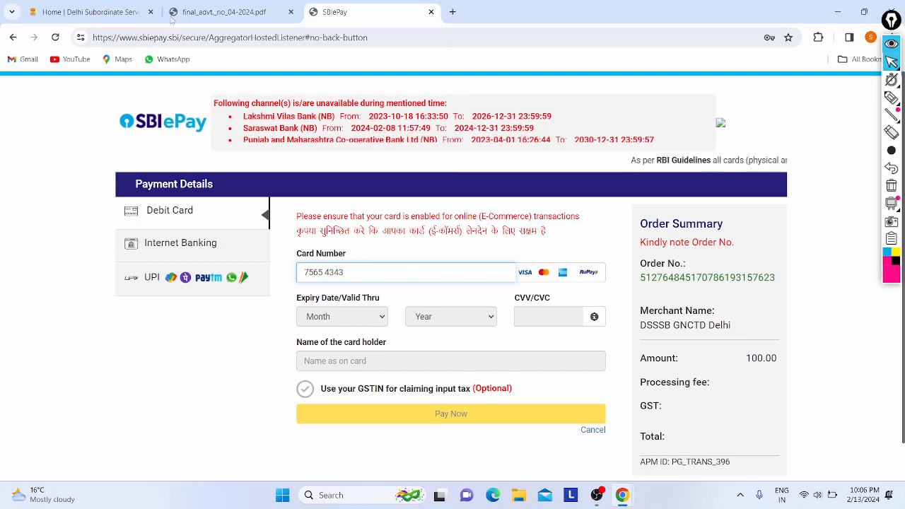
click(177, 14)
Switch to the DSSSB home page and minimise everything to show the Windows desktop.
click(97, 8)
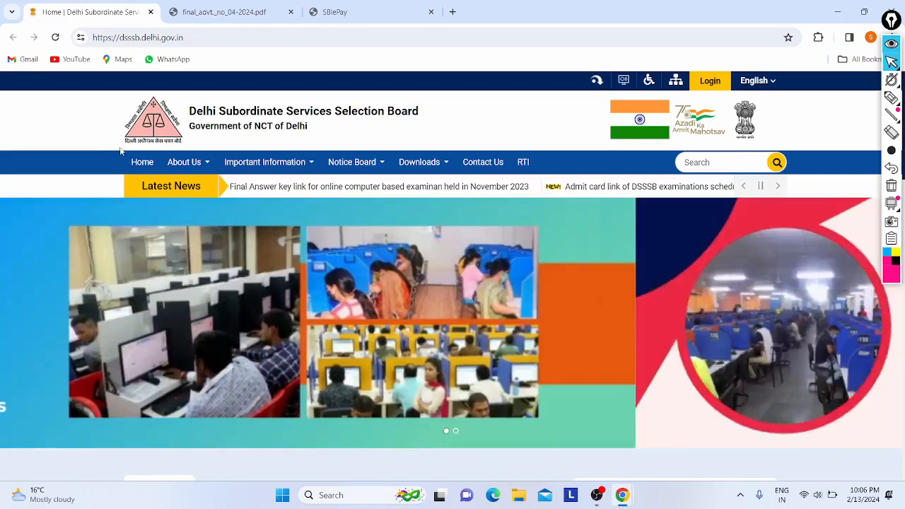
key(super+d)
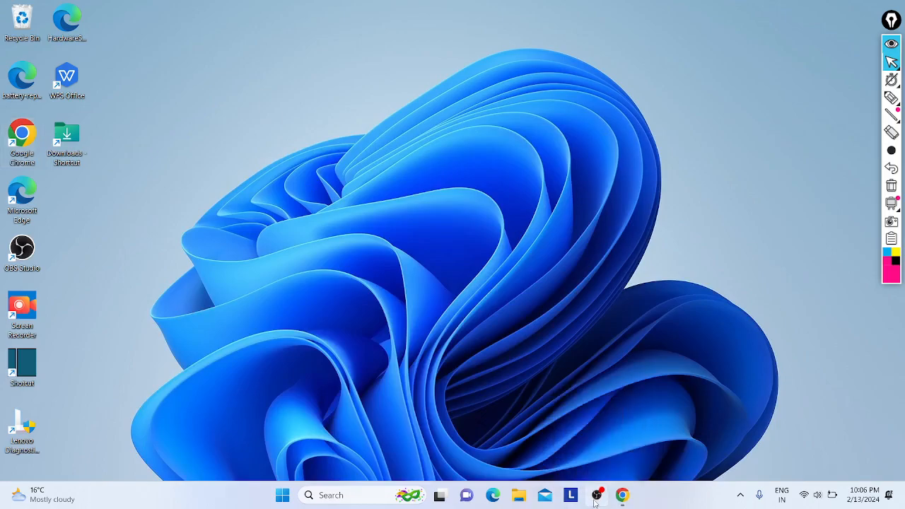